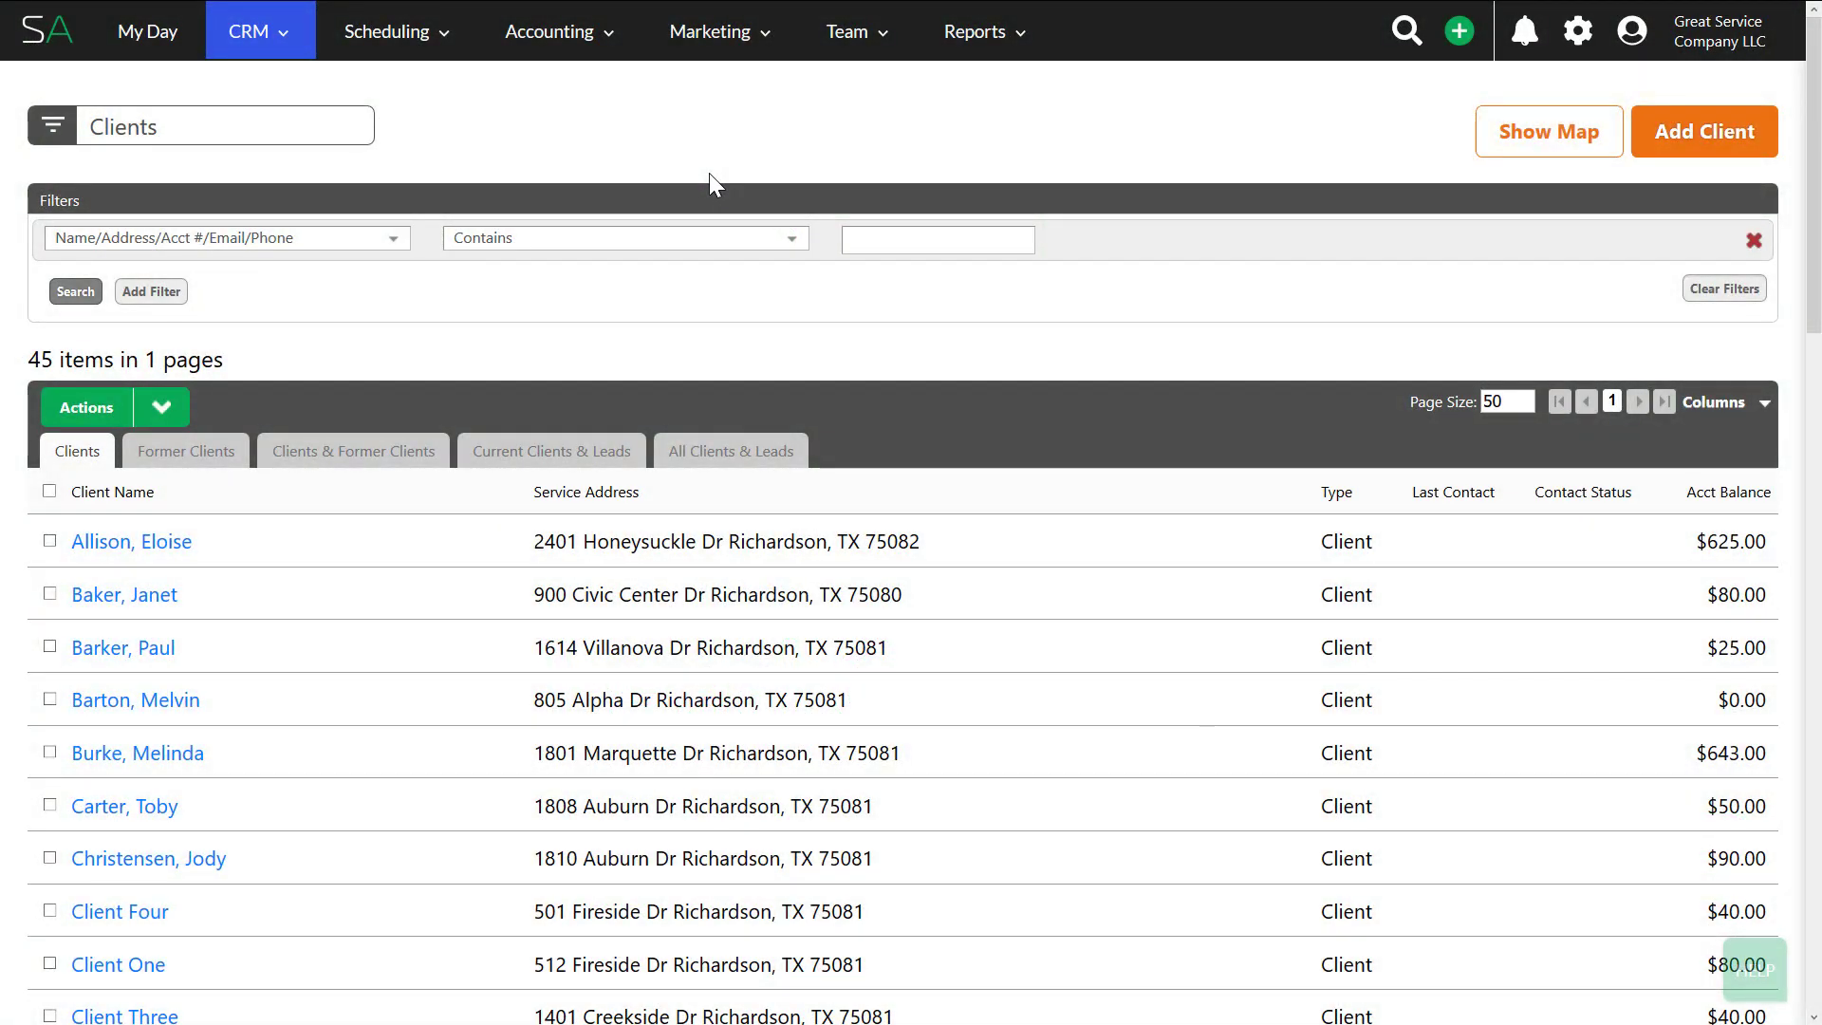
- Display the client-location map over the 45-client list, leaving the page size at 50
{"action": "mouse_move", "coordinate": [256, 49]}
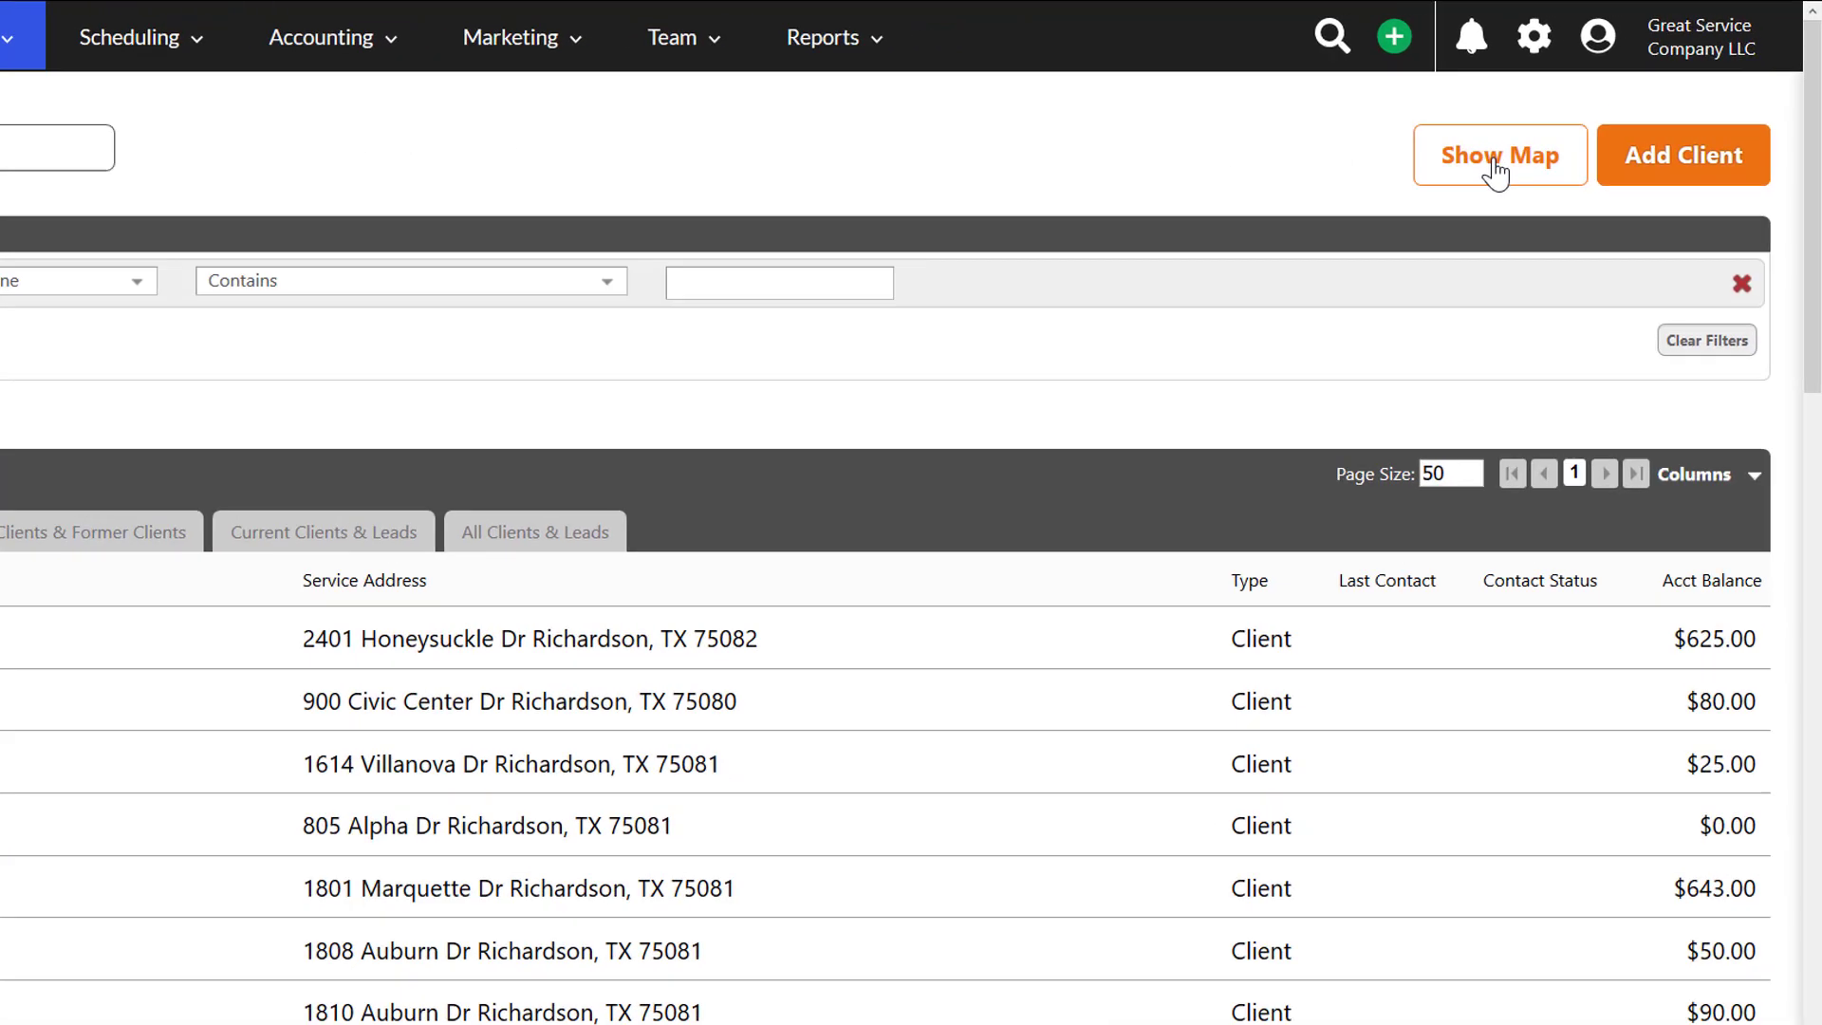
{"action": "left_click", "coordinate": [1482, 168]}
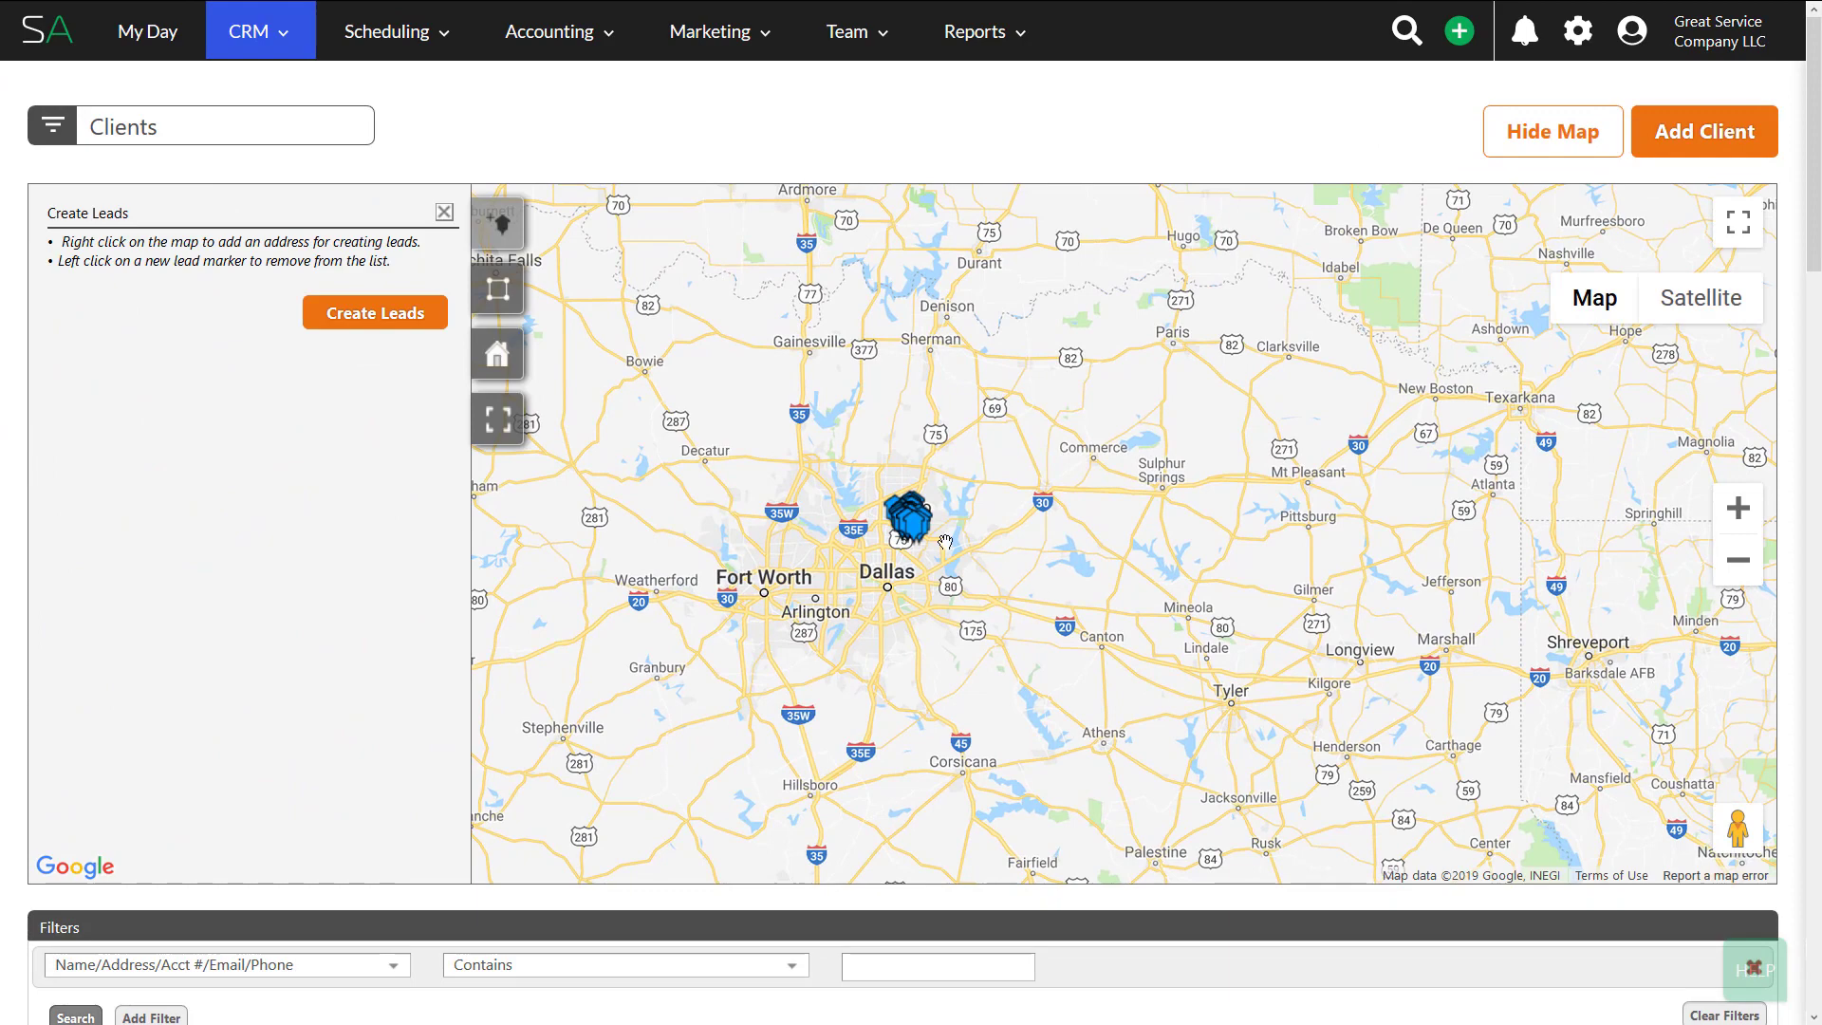
{"action": "scroll", "coordinate": [6, 572], "scroll_direction": "down", "scroll_amount": 4}
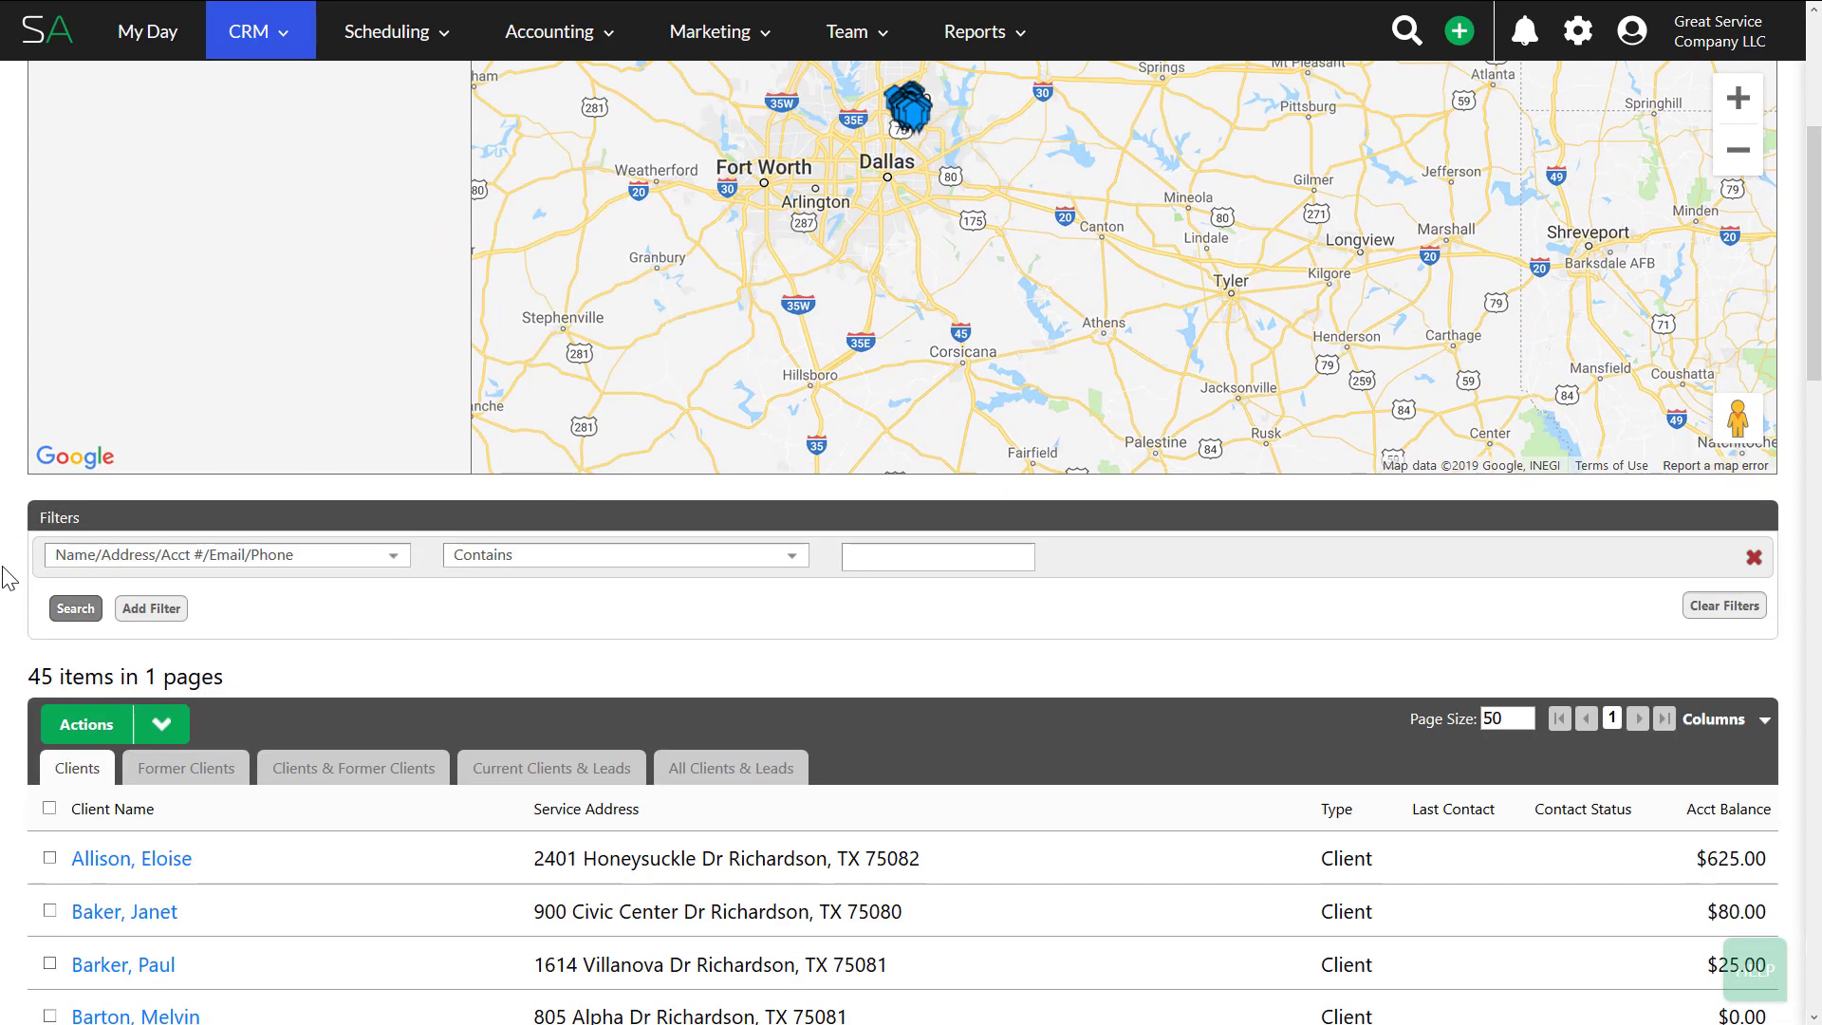
{"action": "scroll", "coordinate": [6, 577], "scroll_direction": "down", "scroll_amount": 5}
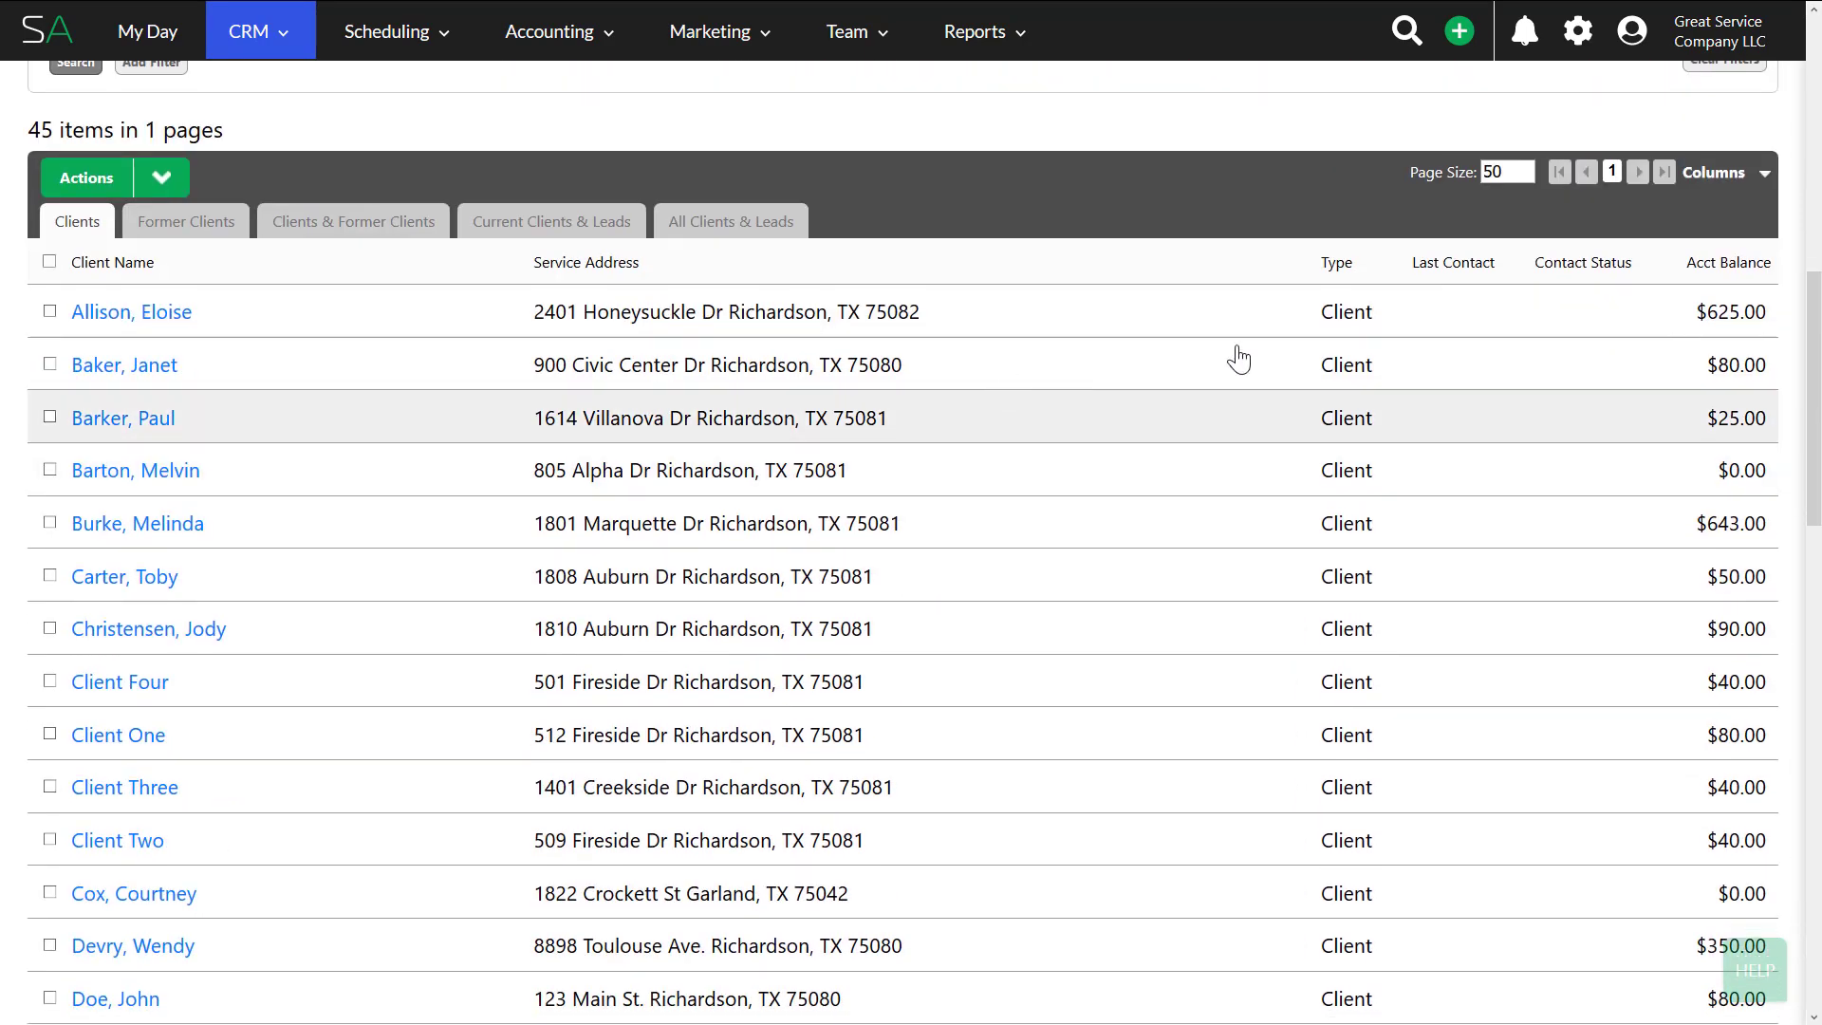
{"action": "scroll", "coordinate": [1184, 276], "scroll_direction": "up", "scroll_amount": 2}
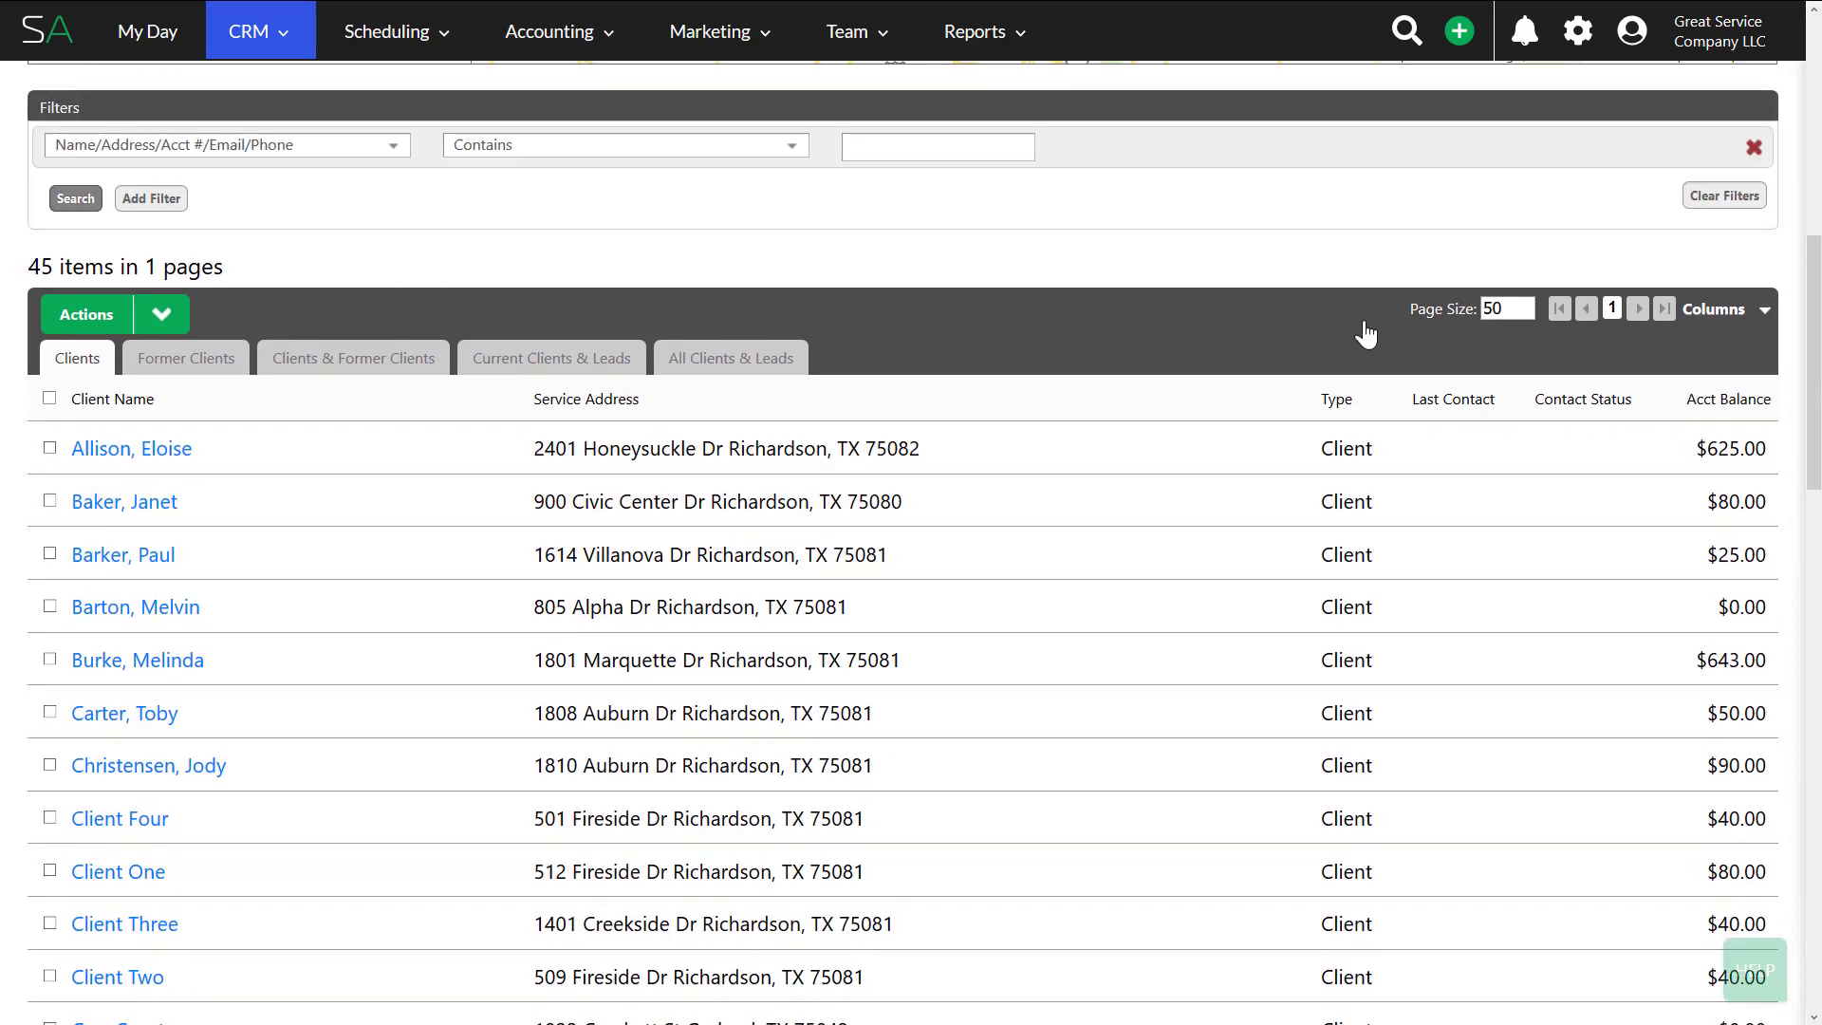
{"action": "double_click", "coordinate": [1505, 311]}
{"action": "left_click", "coordinate": [680, 226]}
{"action": "scroll", "coordinate": [672, 260], "scroll_direction": "up", "scroll_amount": 6}
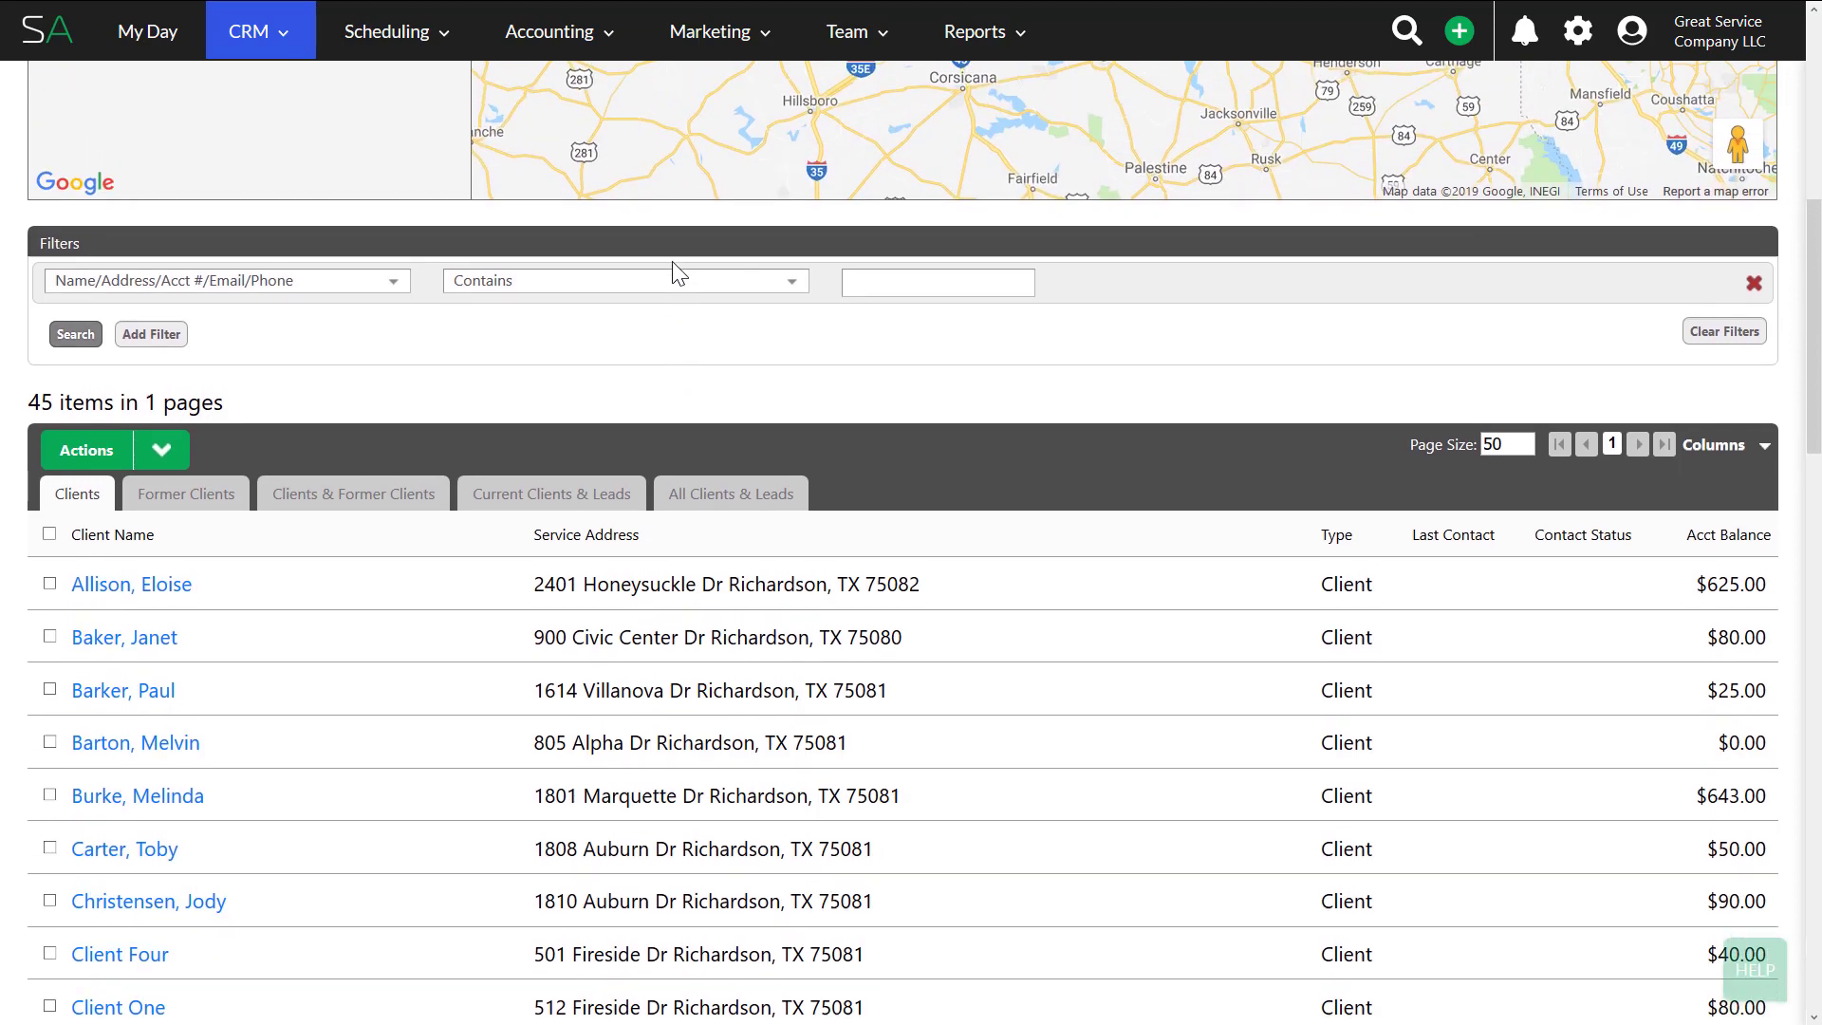
{"action": "scroll", "coordinate": [427, 634], "scroll_direction": "up", "scroll_amount": 3}
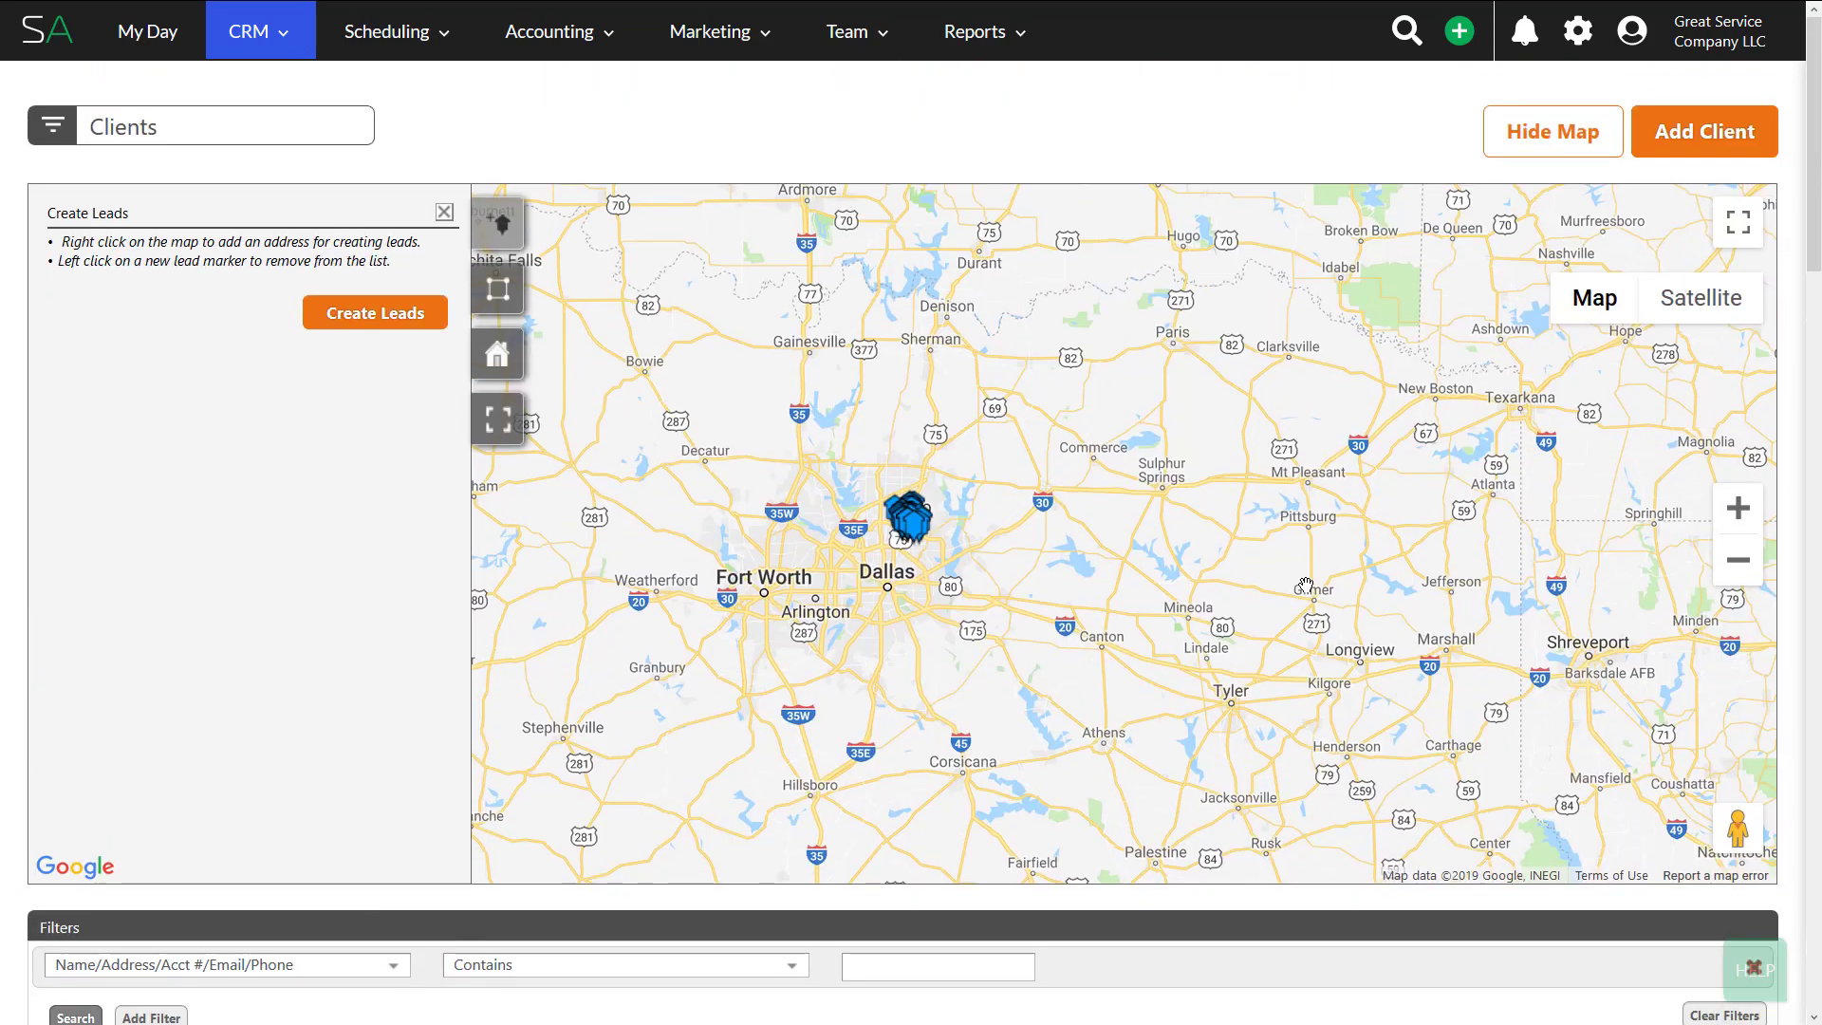
- Zoom the map in from Dallas to the client cluster around Richardson and Spring Creek
{"action": "left_click", "coordinate": [1739, 508]}
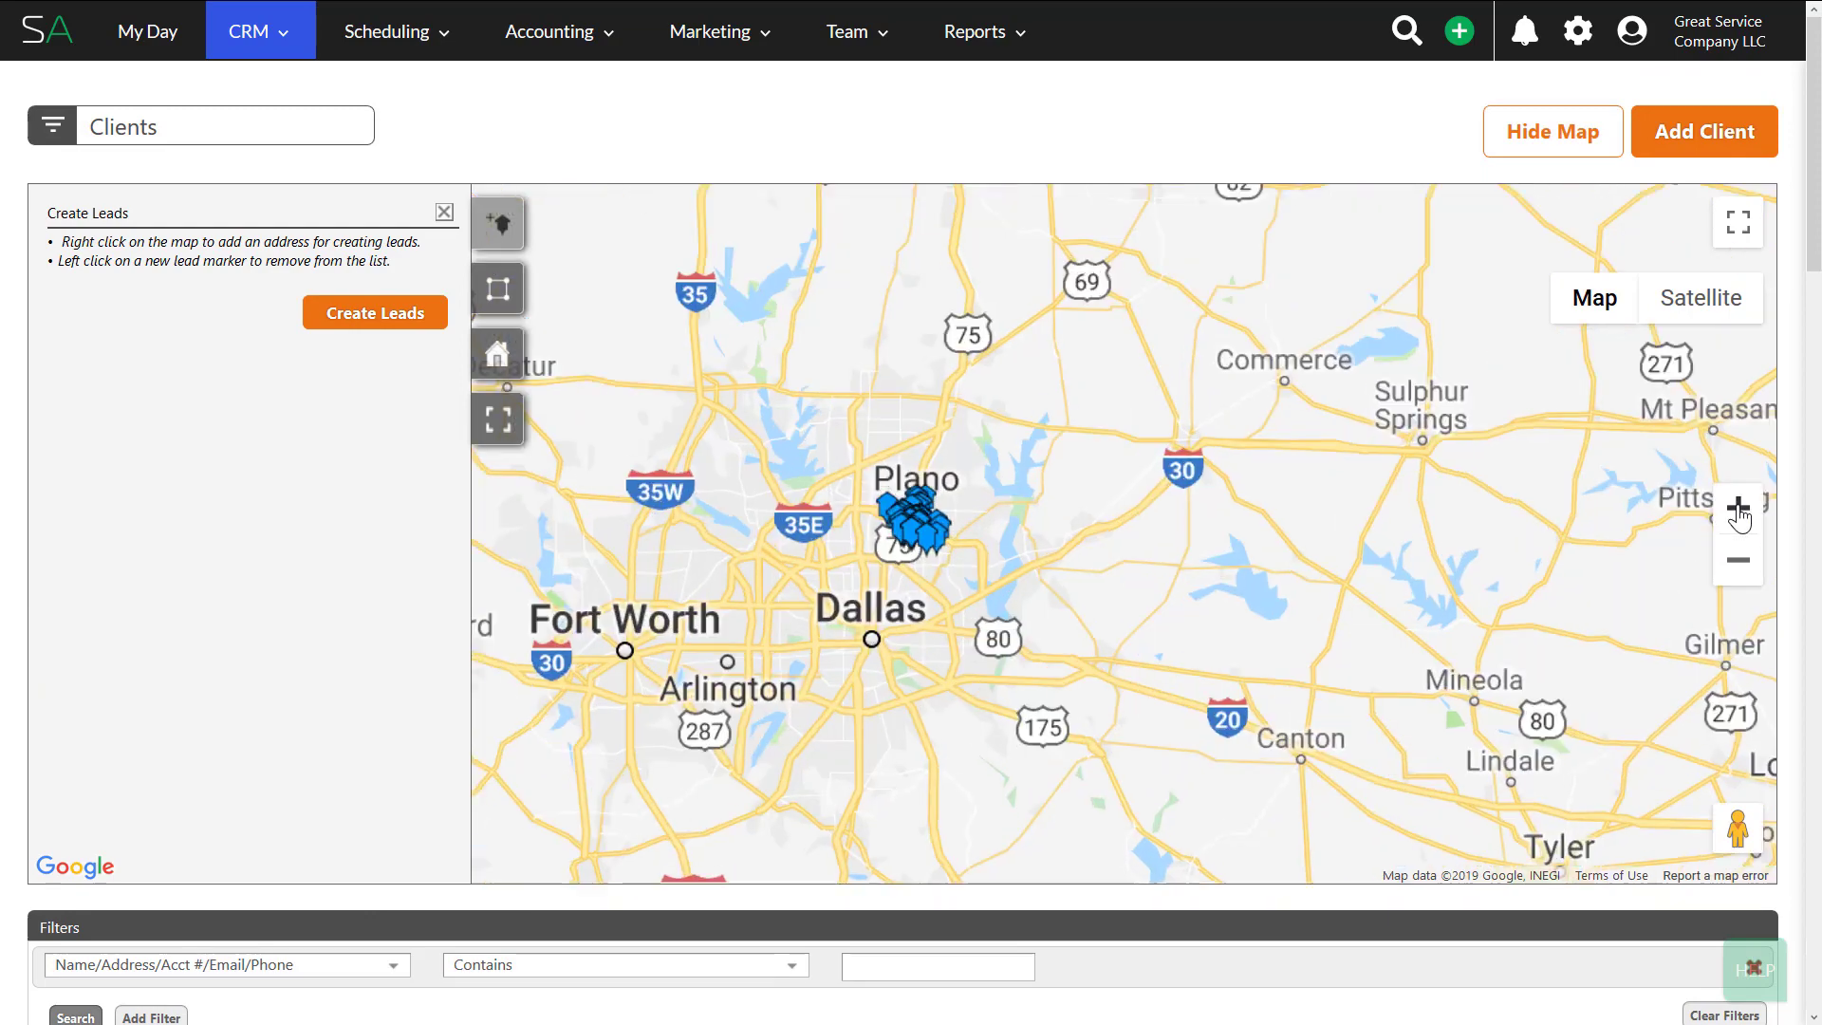
{"action": "left_click", "coordinate": [1739, 511]}
{"action": "left_click", "coordinate": [1739, 511]}
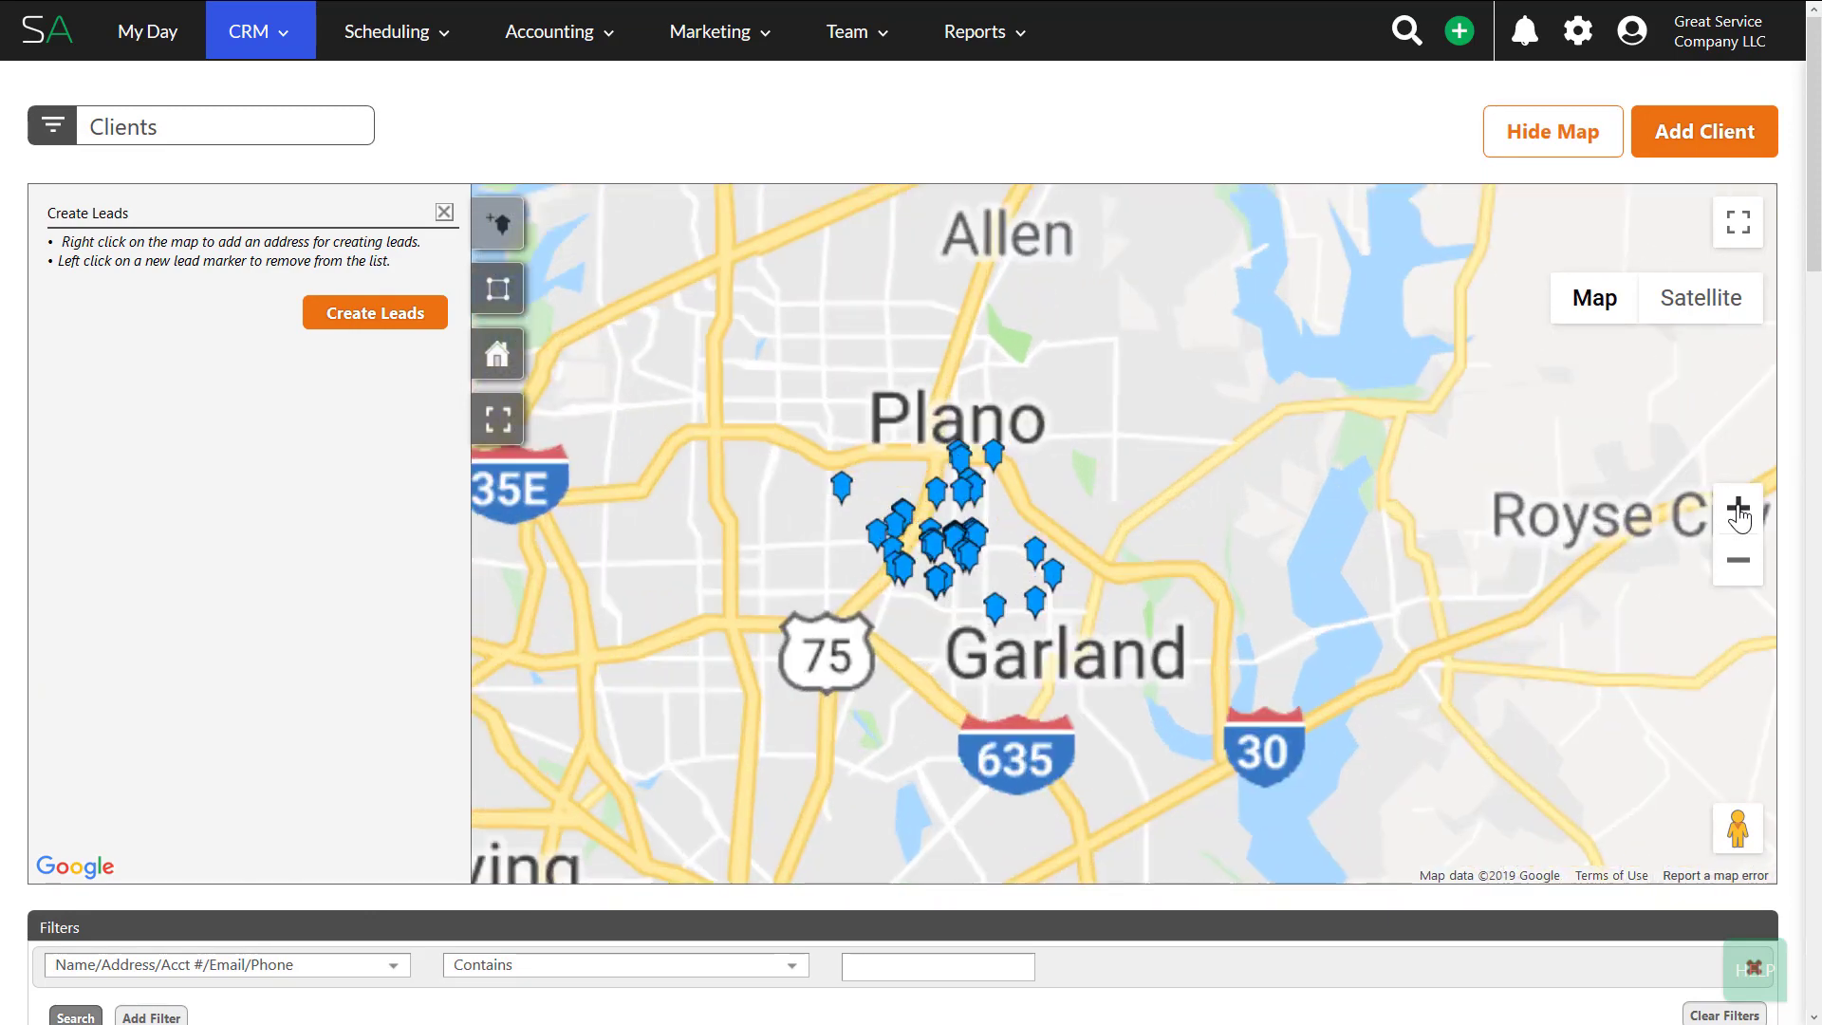
{"action": "left_click", "coordinate": [1739, 510]}
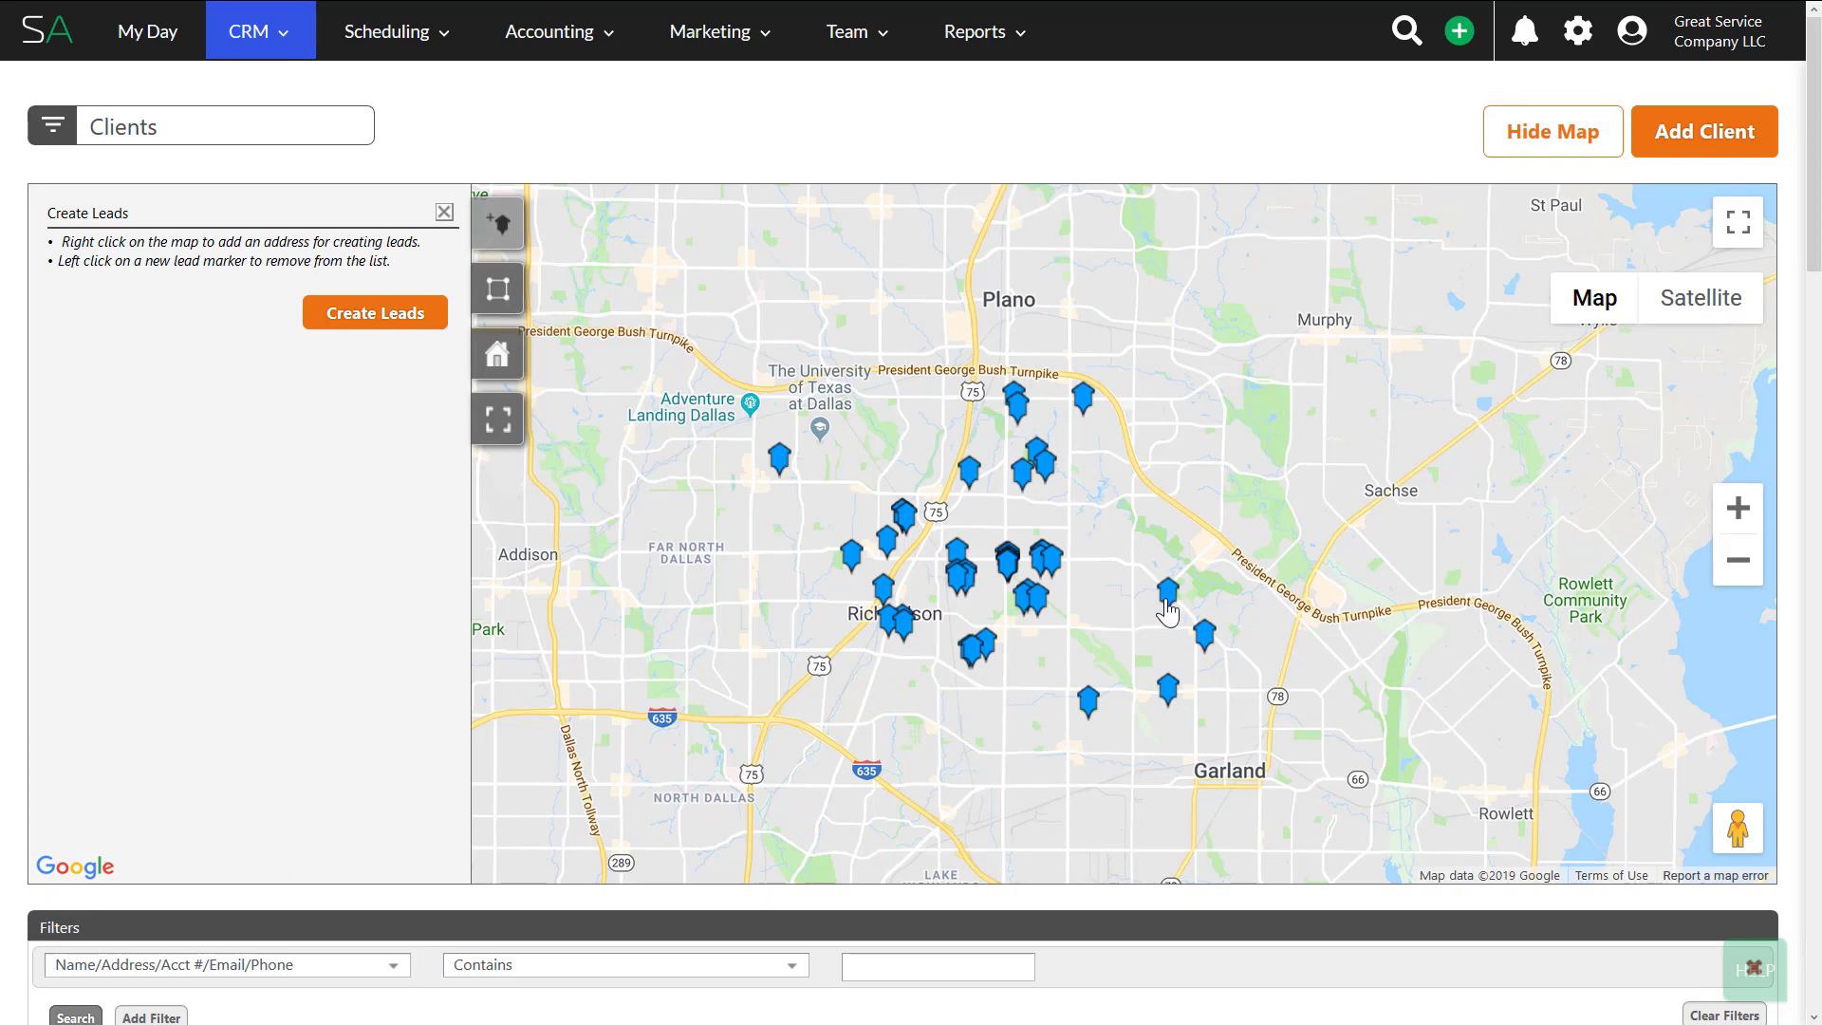
{"action": "left_click", "coordinate": [1733, 513]}
{"action": "left_click_drag", "start_coordinate": [1370, 723], "coordinate": [983, 618]}
- Zoom and recentre the map to street level along Matterhorn Dr in Holiday Park
{"action": "left_click", "coordinate": [1739, 509]}
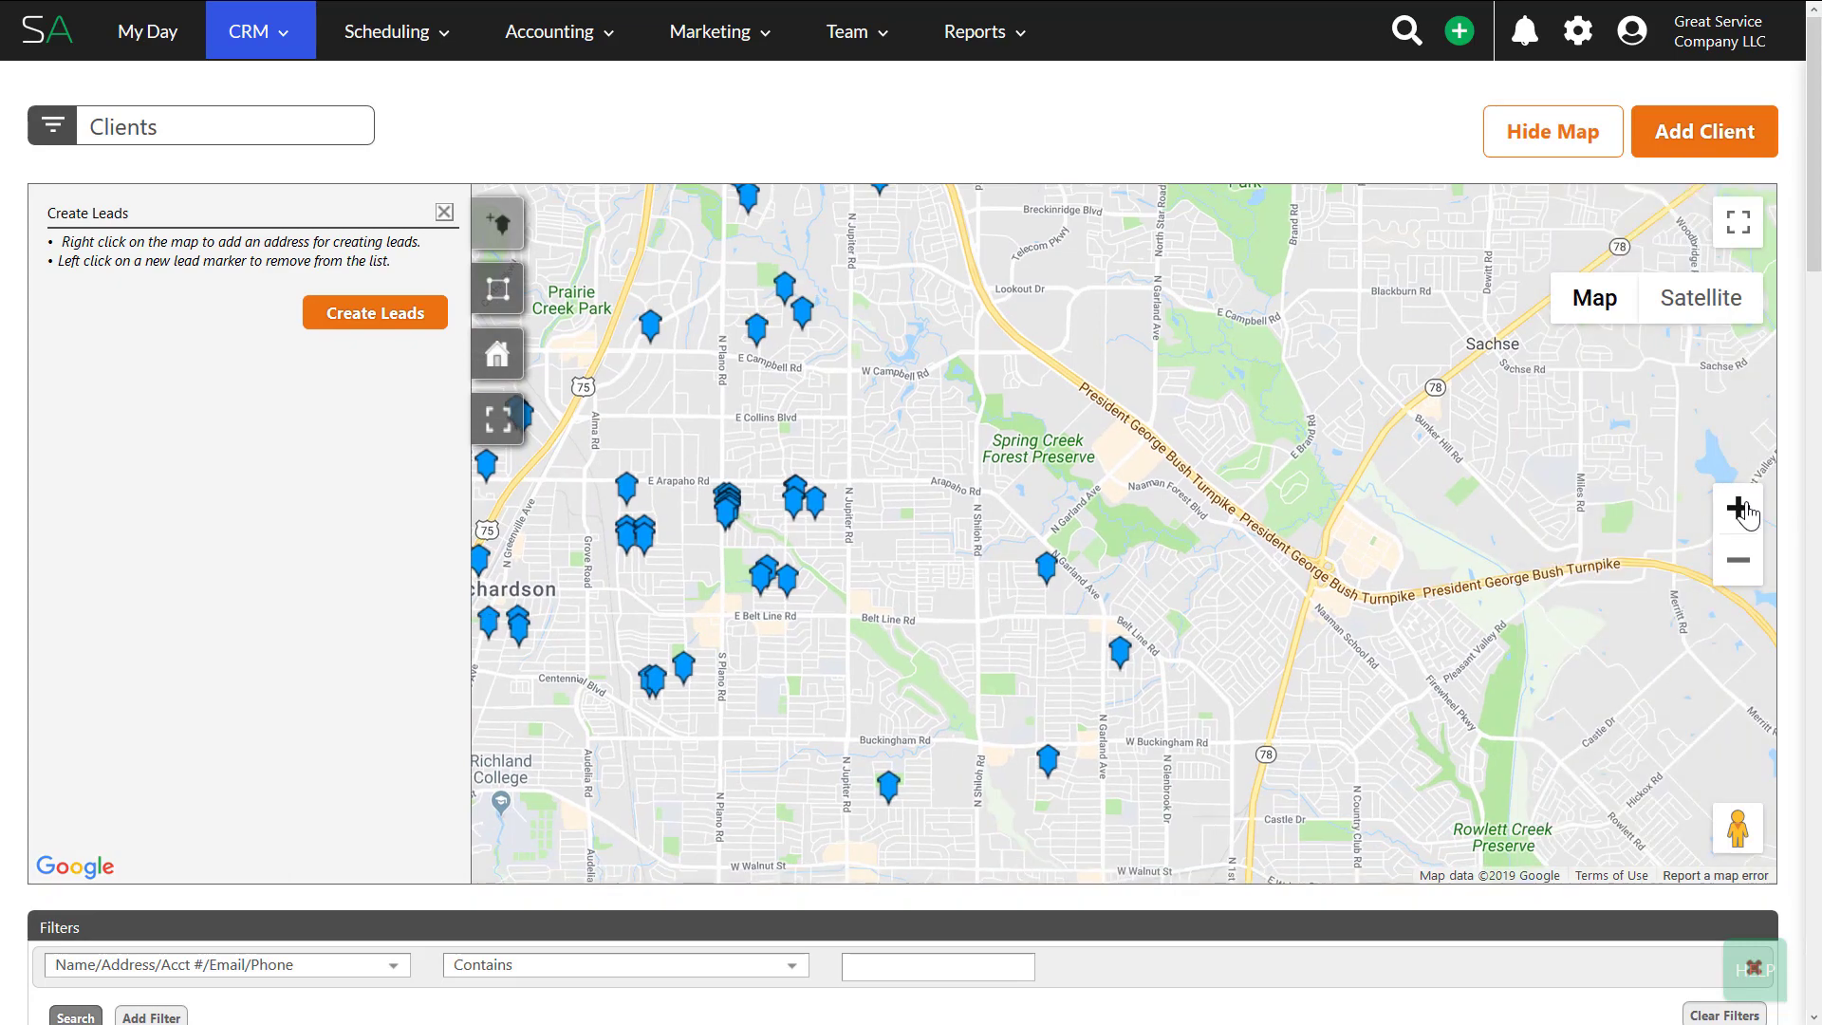
{"action": "left_click_drag", "start_coordinate": [1362, 574], "coordinate": [1233, 450]}
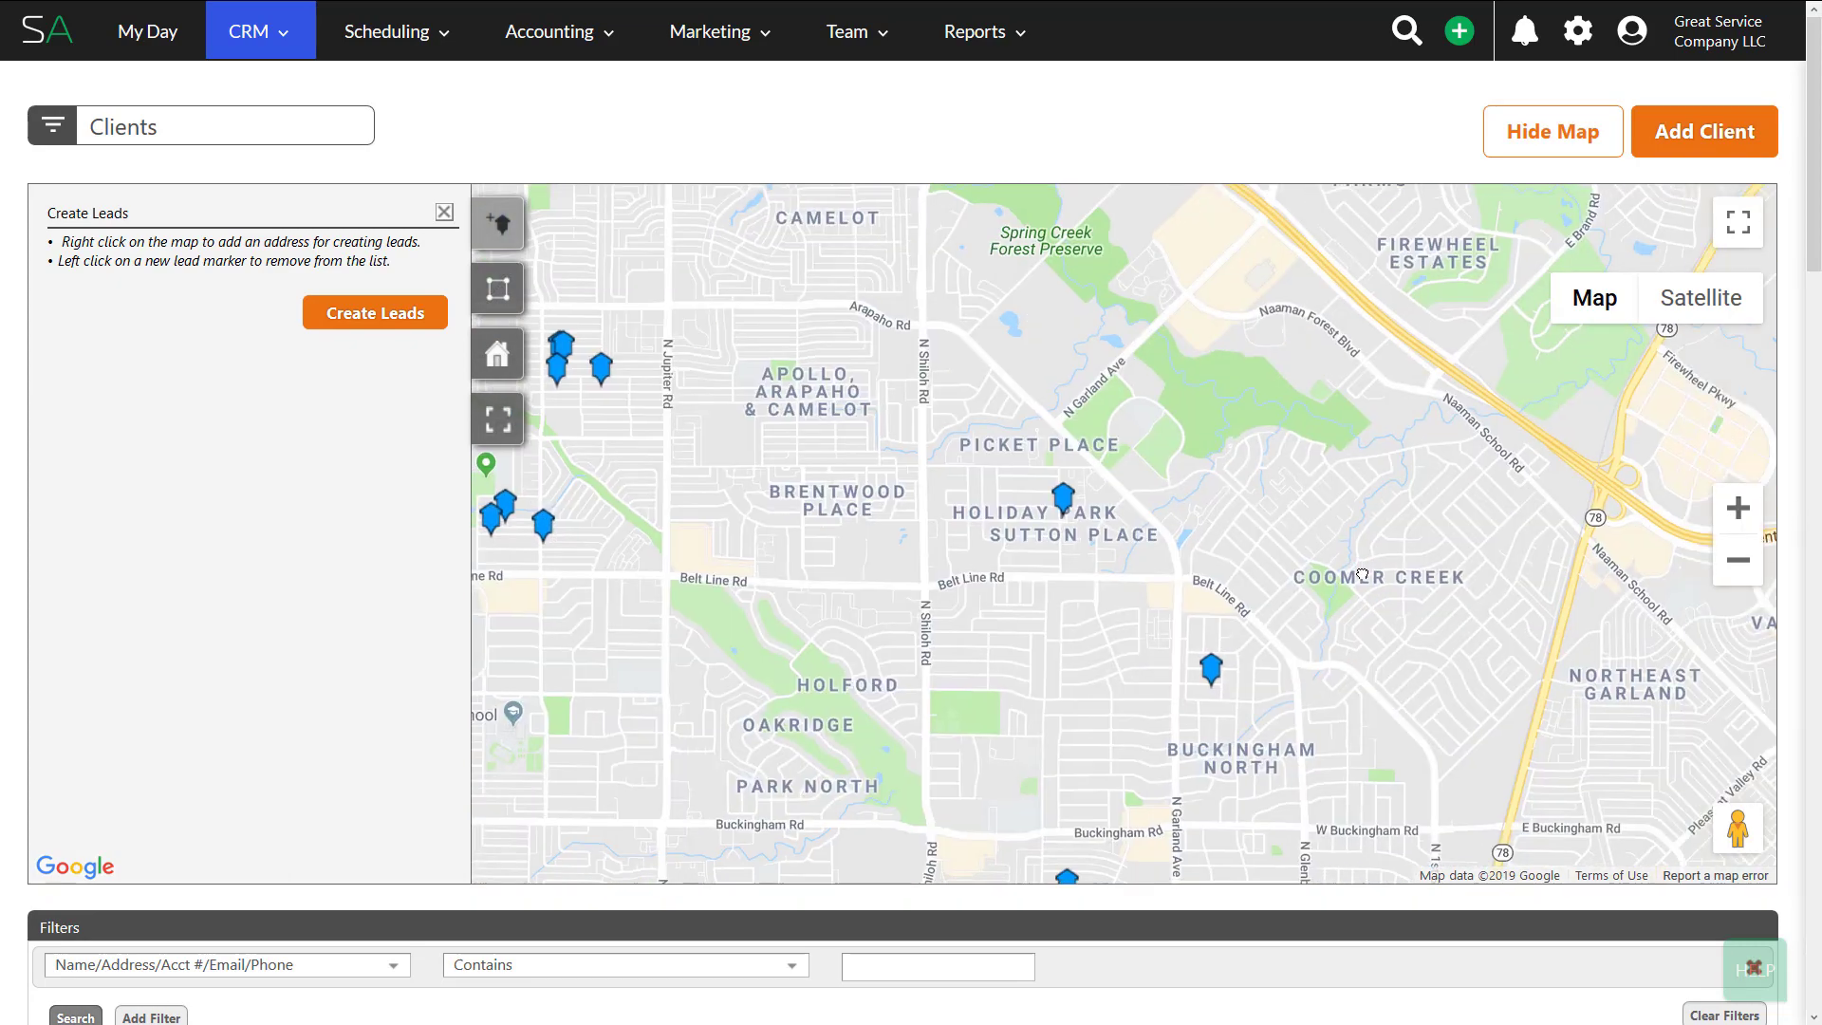
{"action": "left_click", "coordinate": [1747, 510]}
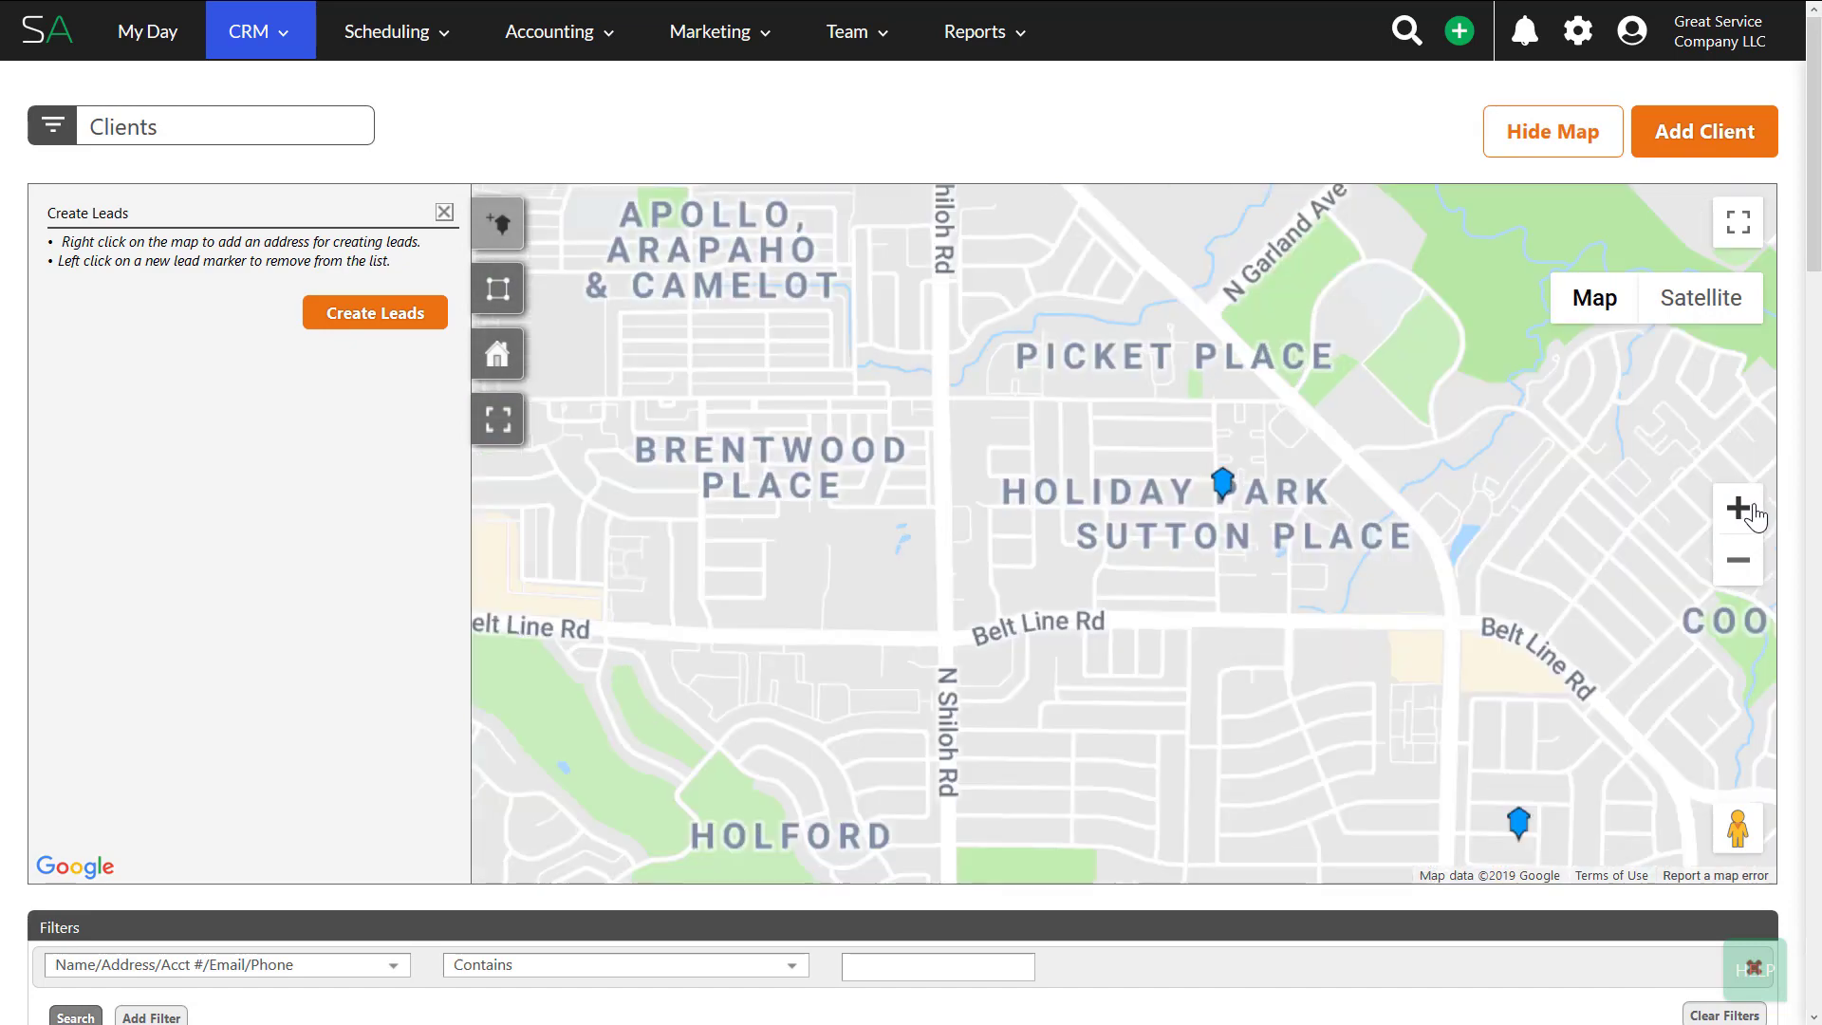
{"action": "left_click_drag", "start_coordinate": [1319, 617], "coordinate": [1138, 663]}
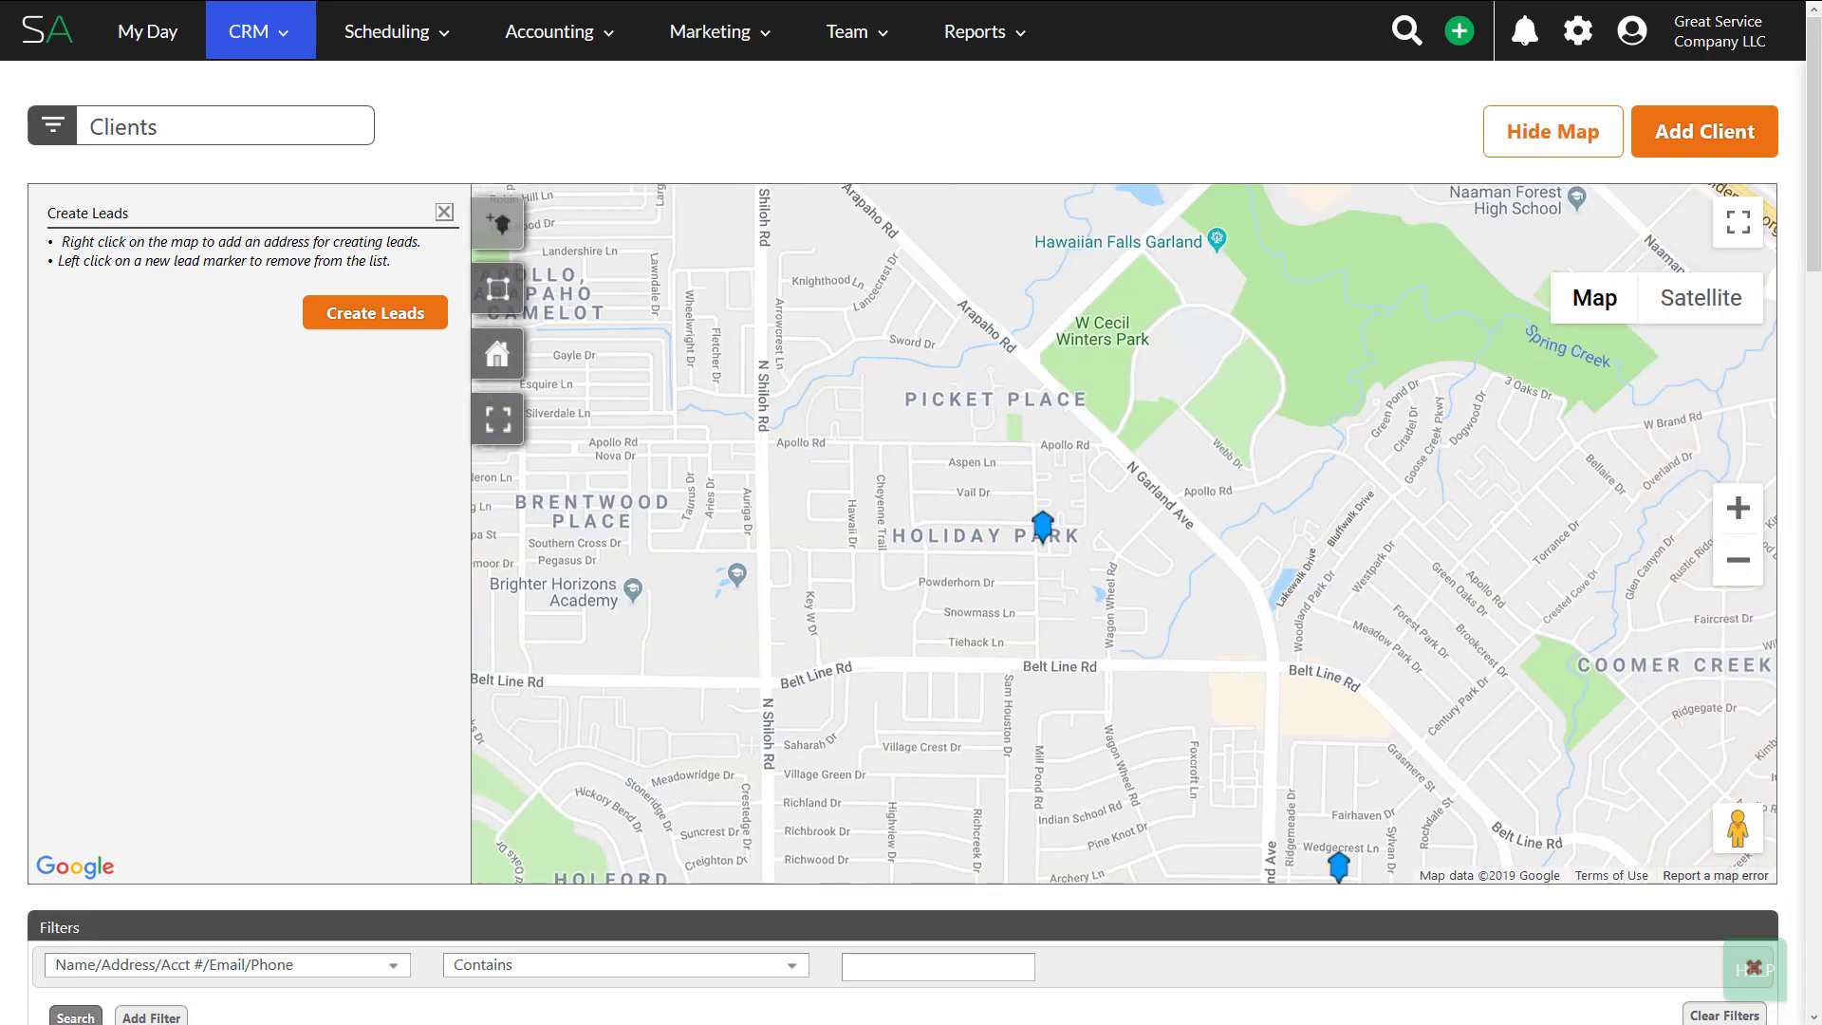
{"action": "left_click", "coordinate": [1738, 513]}
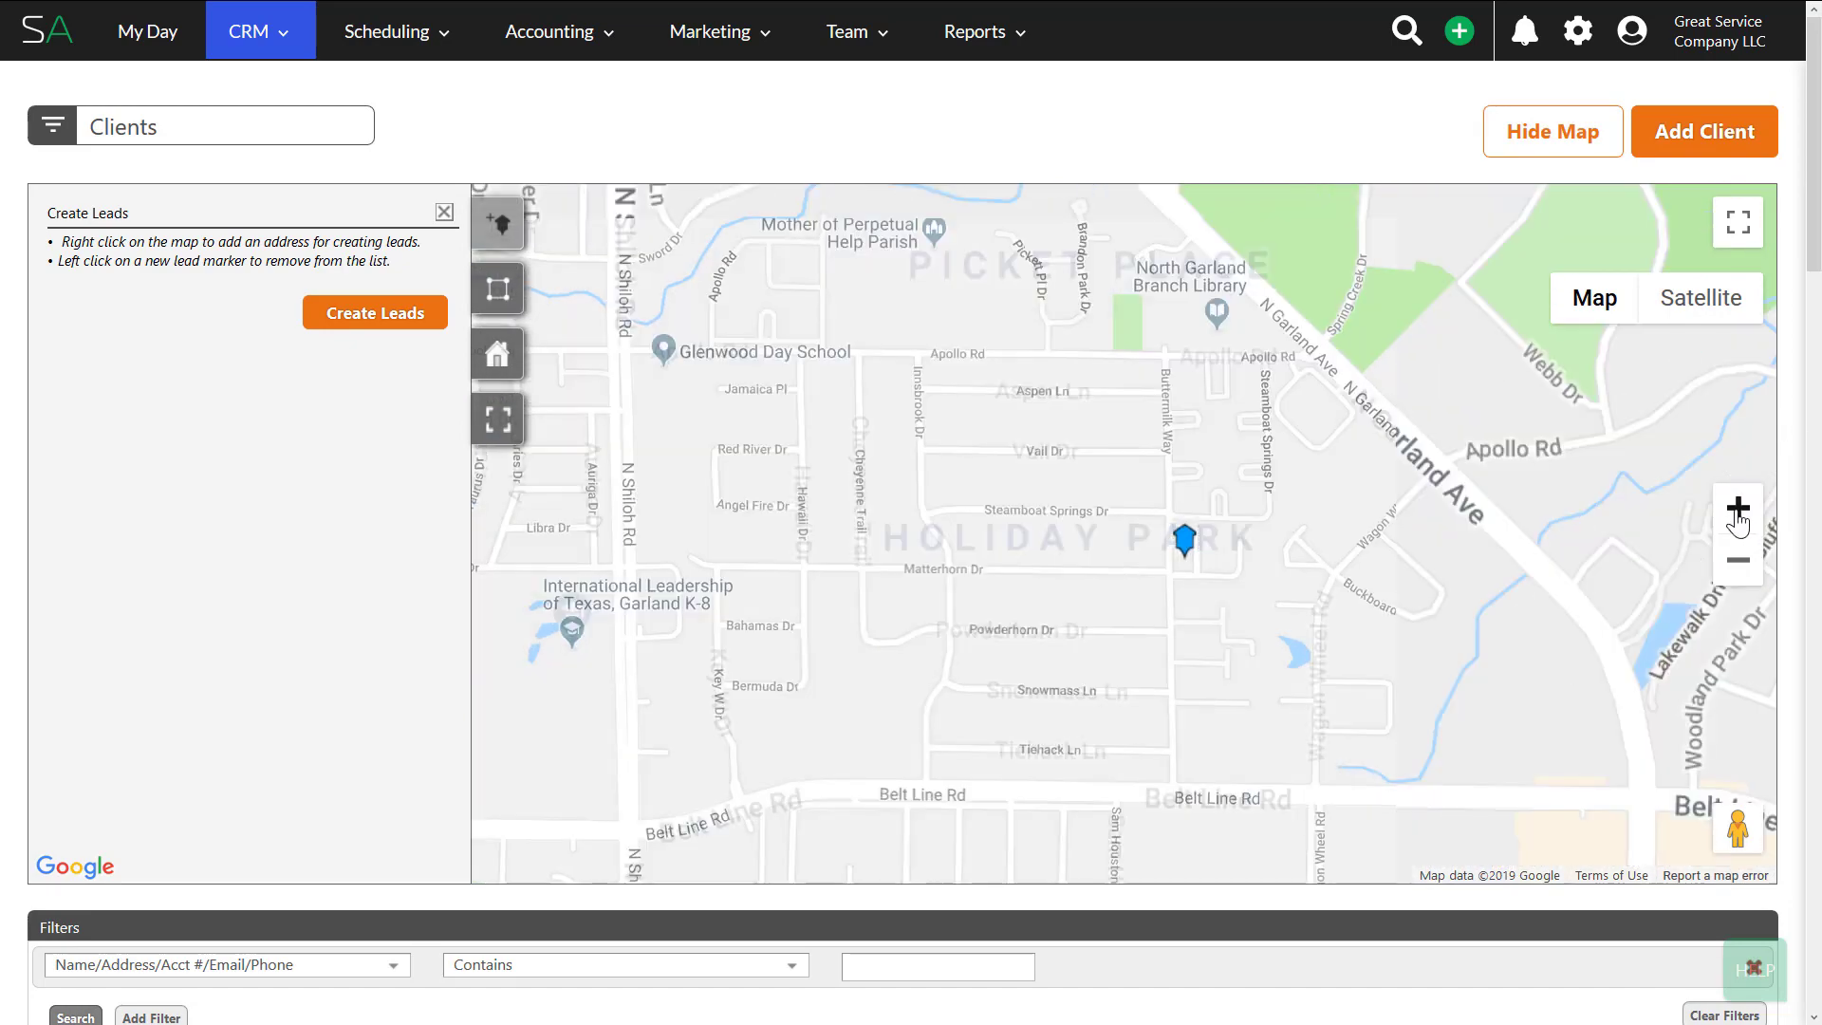
{"action": "left_click", "coordinate": [1739, 513]}
{"action": "left_click", "coordinate": [1739, 513]}
{"action": "mouse_move", "coordinate": [1390, 704]}
{"action": "left_mouse_down"}
{"action": "mouse_move", "coordinate": [1041, 709]}
{"action": "mouse_move", "coordinate": [763, 649]}
{"action": "mouse_move", "coordinate": [845, 681]}
{"action": "mouse_move", "coordinate": [966, 648]}
{"action": "left_mouse_up"}
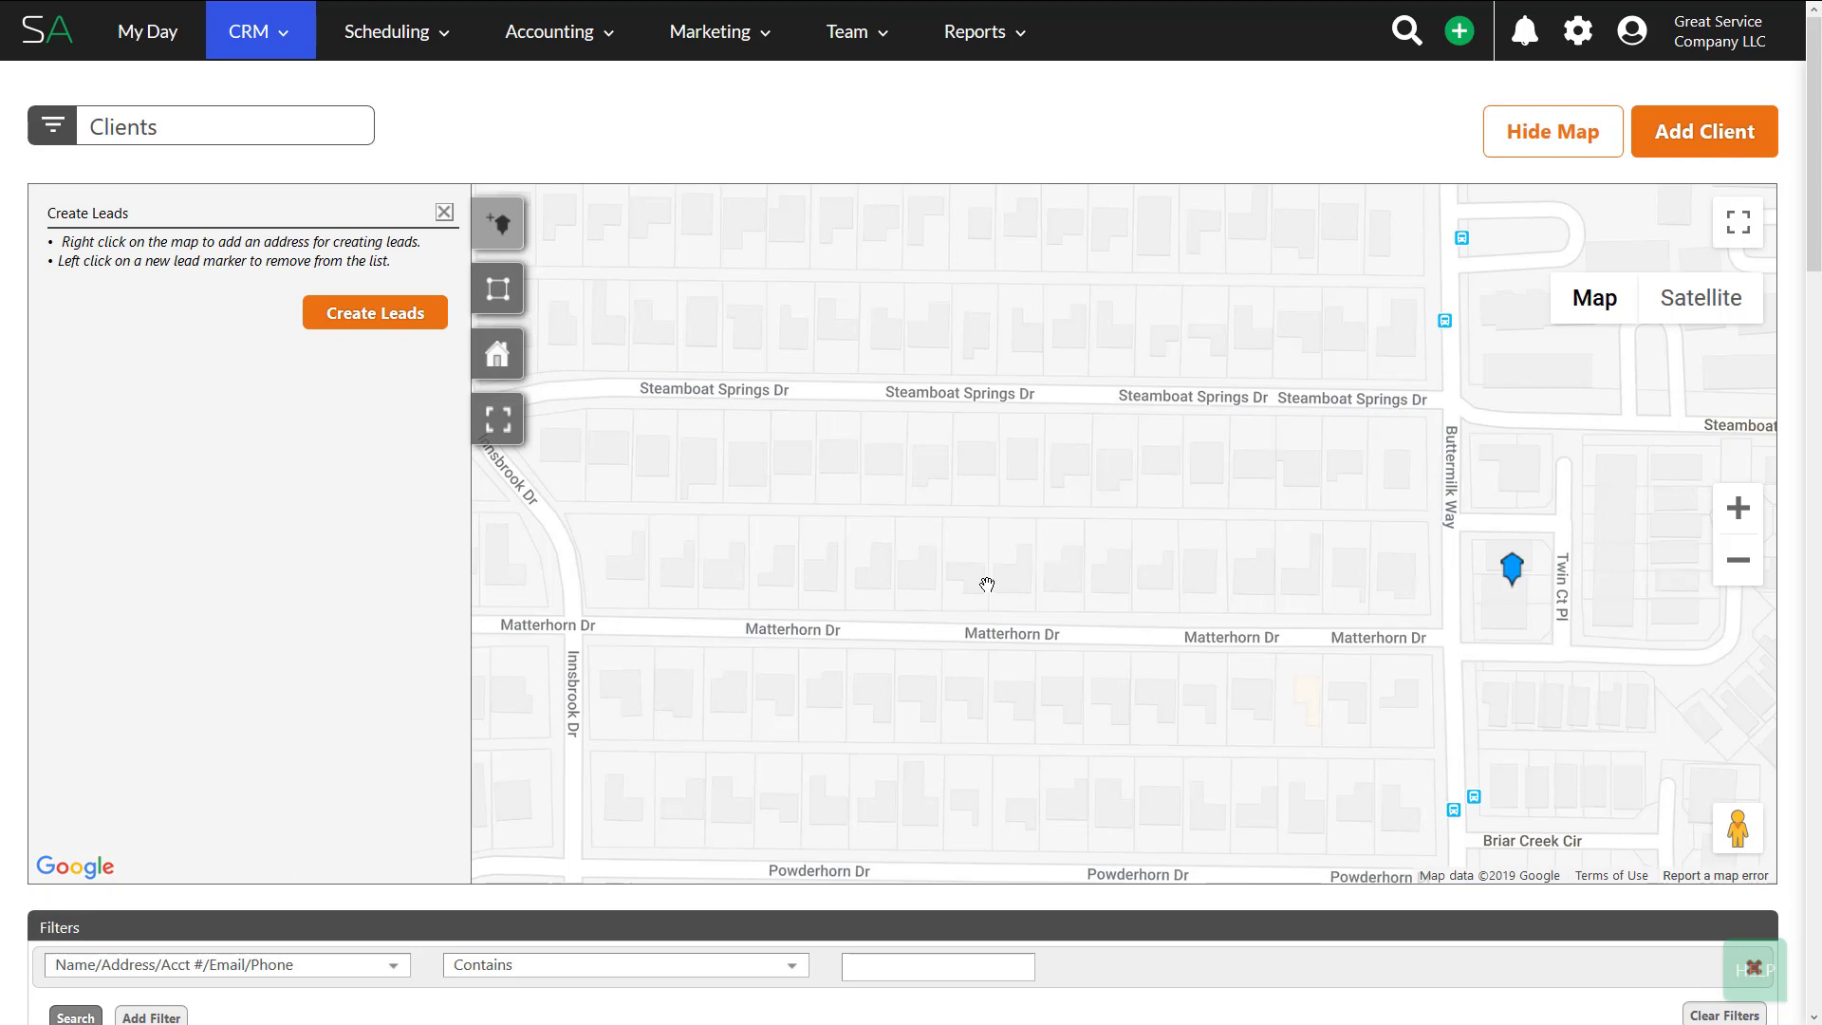
- Mark ten Matterhorn Dr houses as leads, working west from the easternmost house
{"action": "right_click", "coordinate": [1398, 568]}
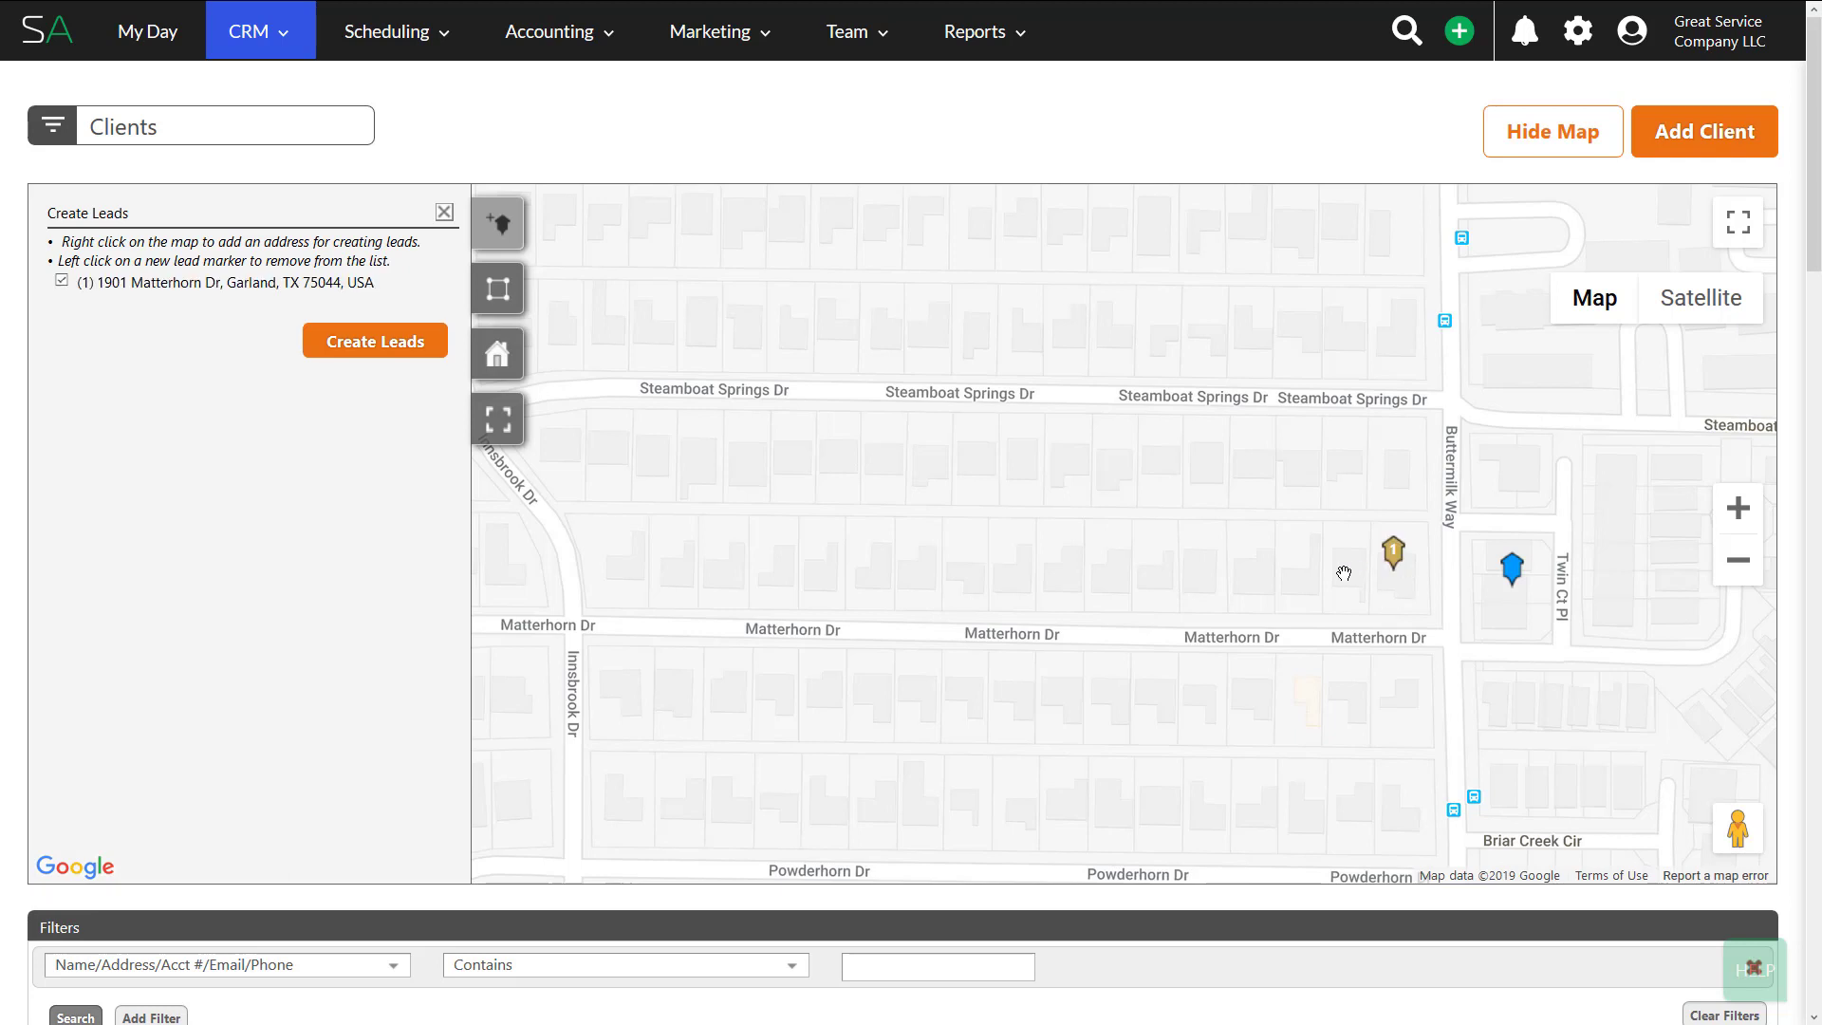
{"action": "right_click", "coordinate": [1345, 569]}
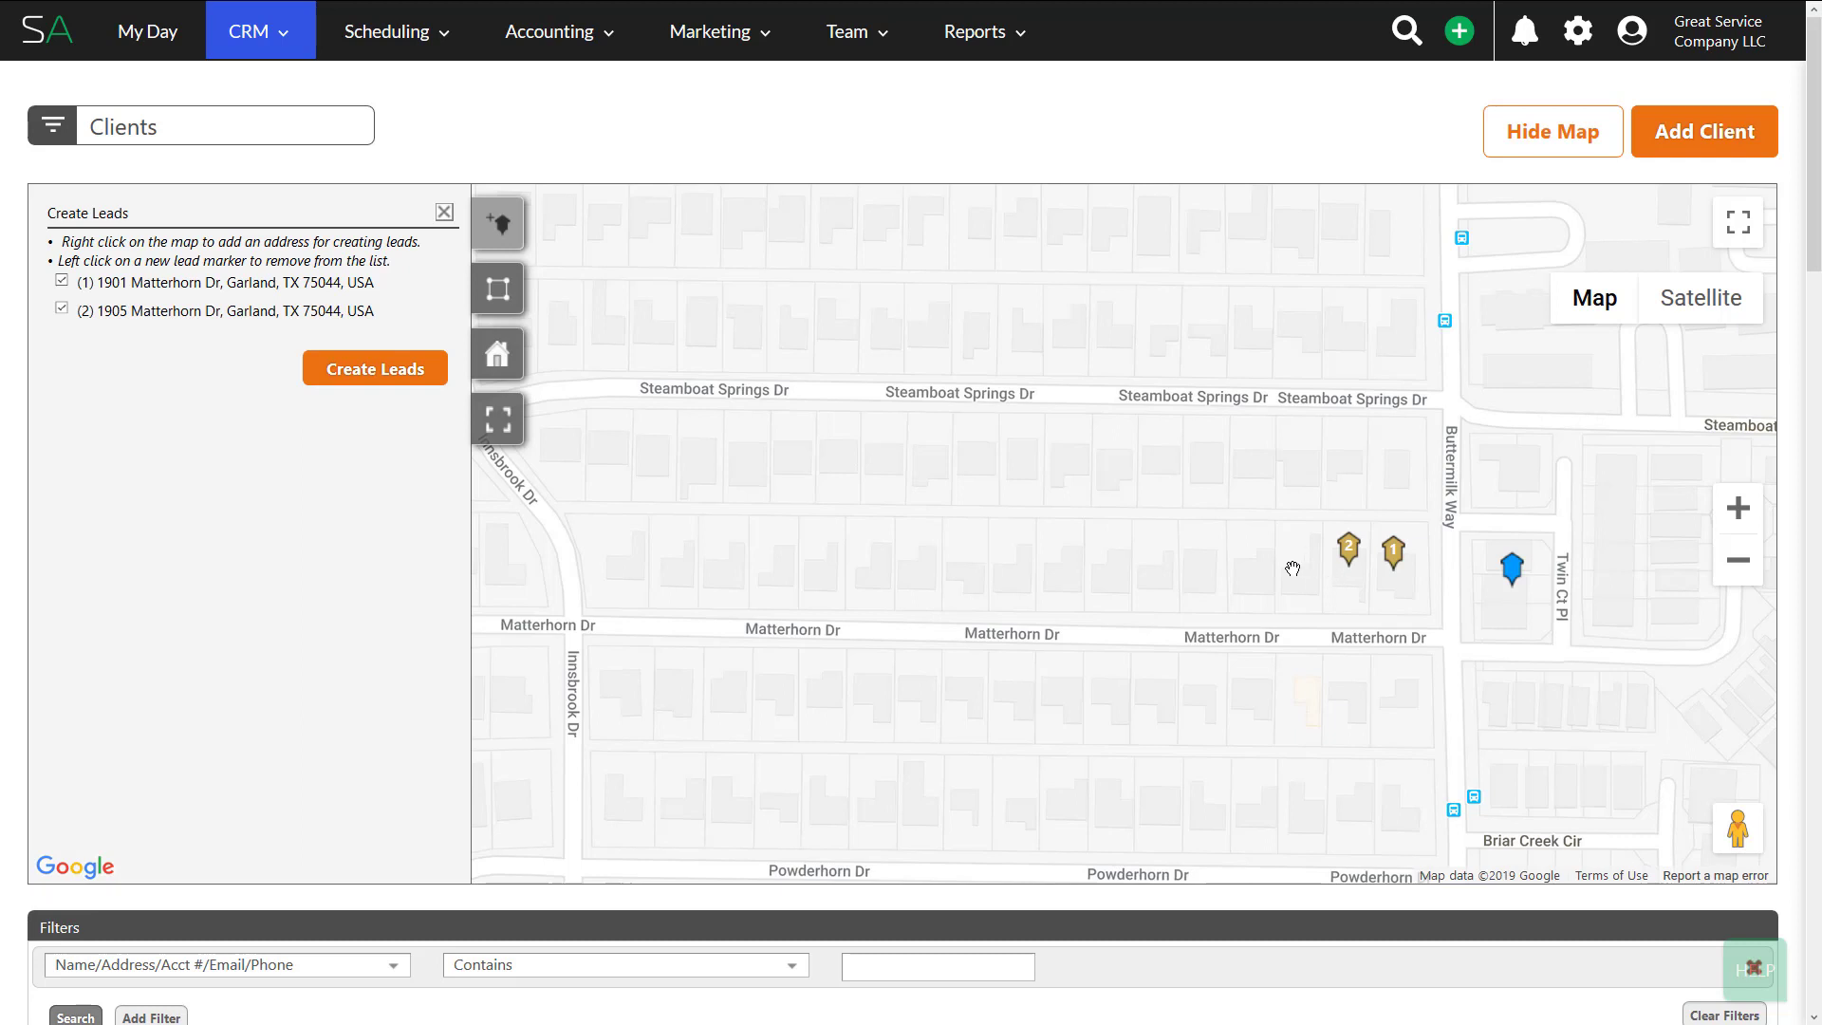
{"action": "right_click", "coordinate": [1296, 572]}
{"action": "right_click", "coordinate": [1256, 568]}
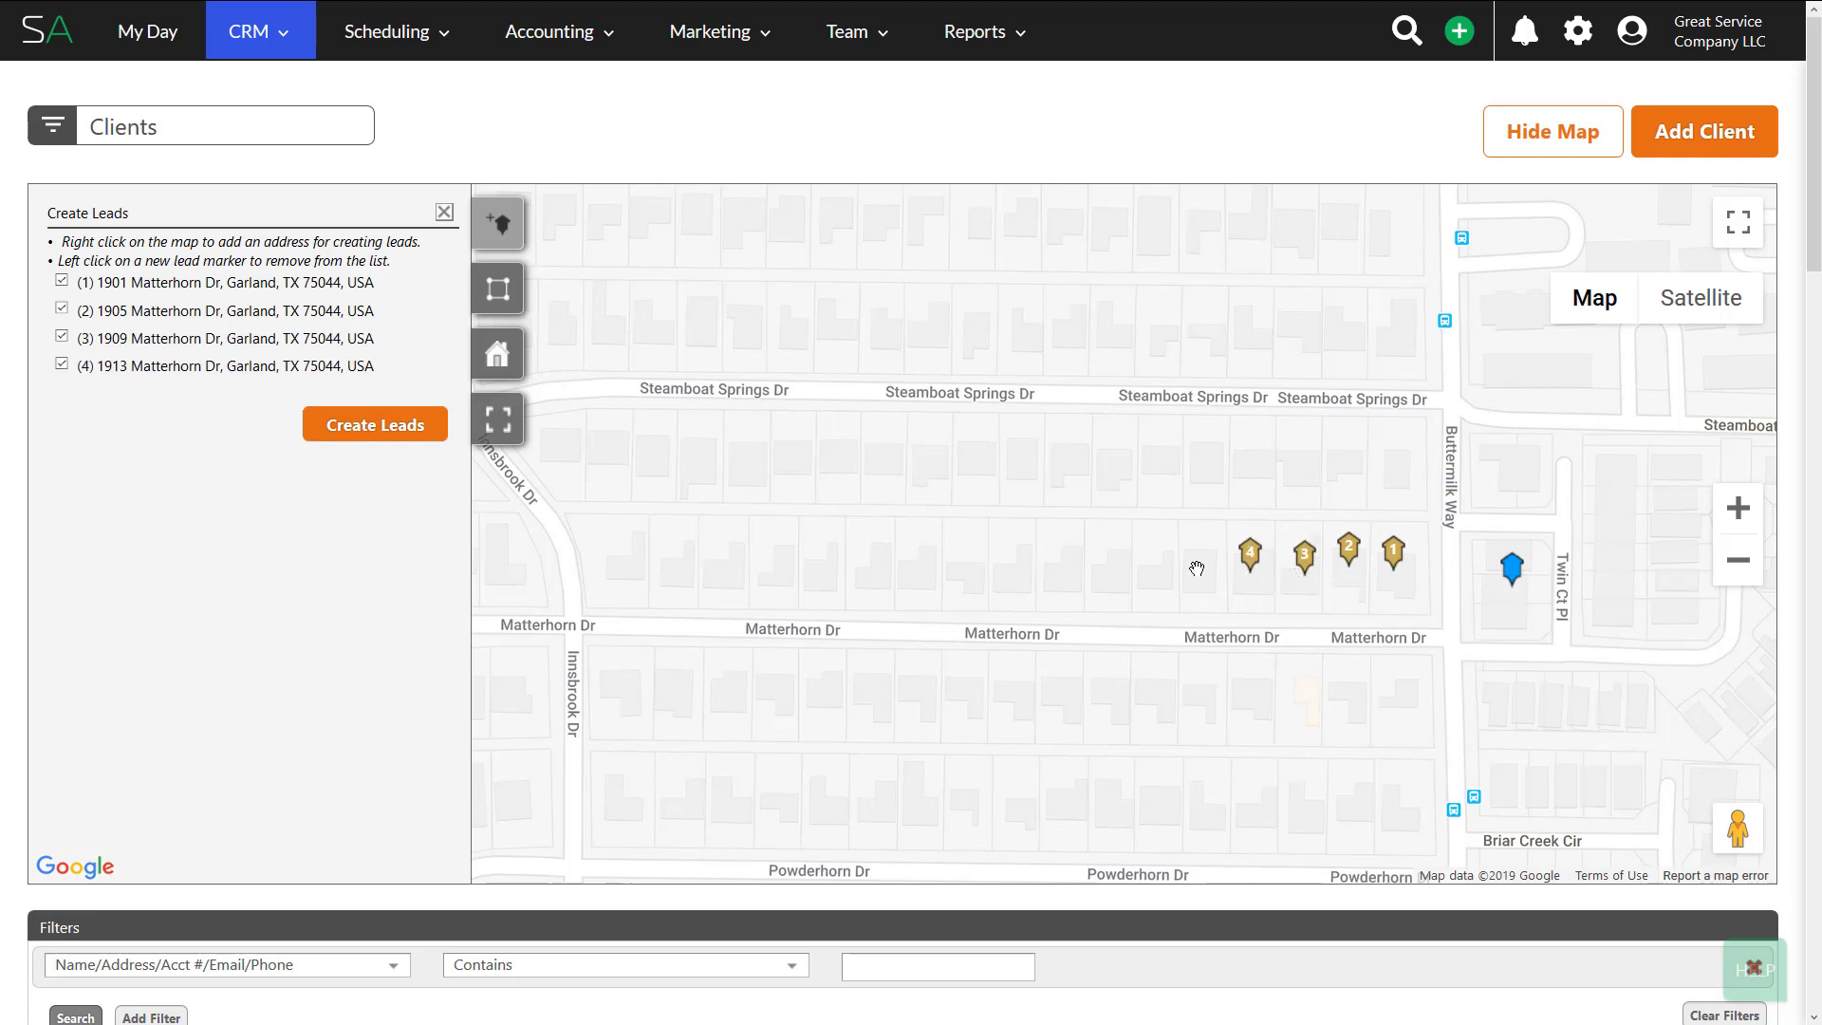
{"action": "right_click", "coordinate": [1163, 564]}
{"action": "right_click", "coordinate": [1151, 563]}
{"action": "right_click", "coordinate": [1114, 571]}
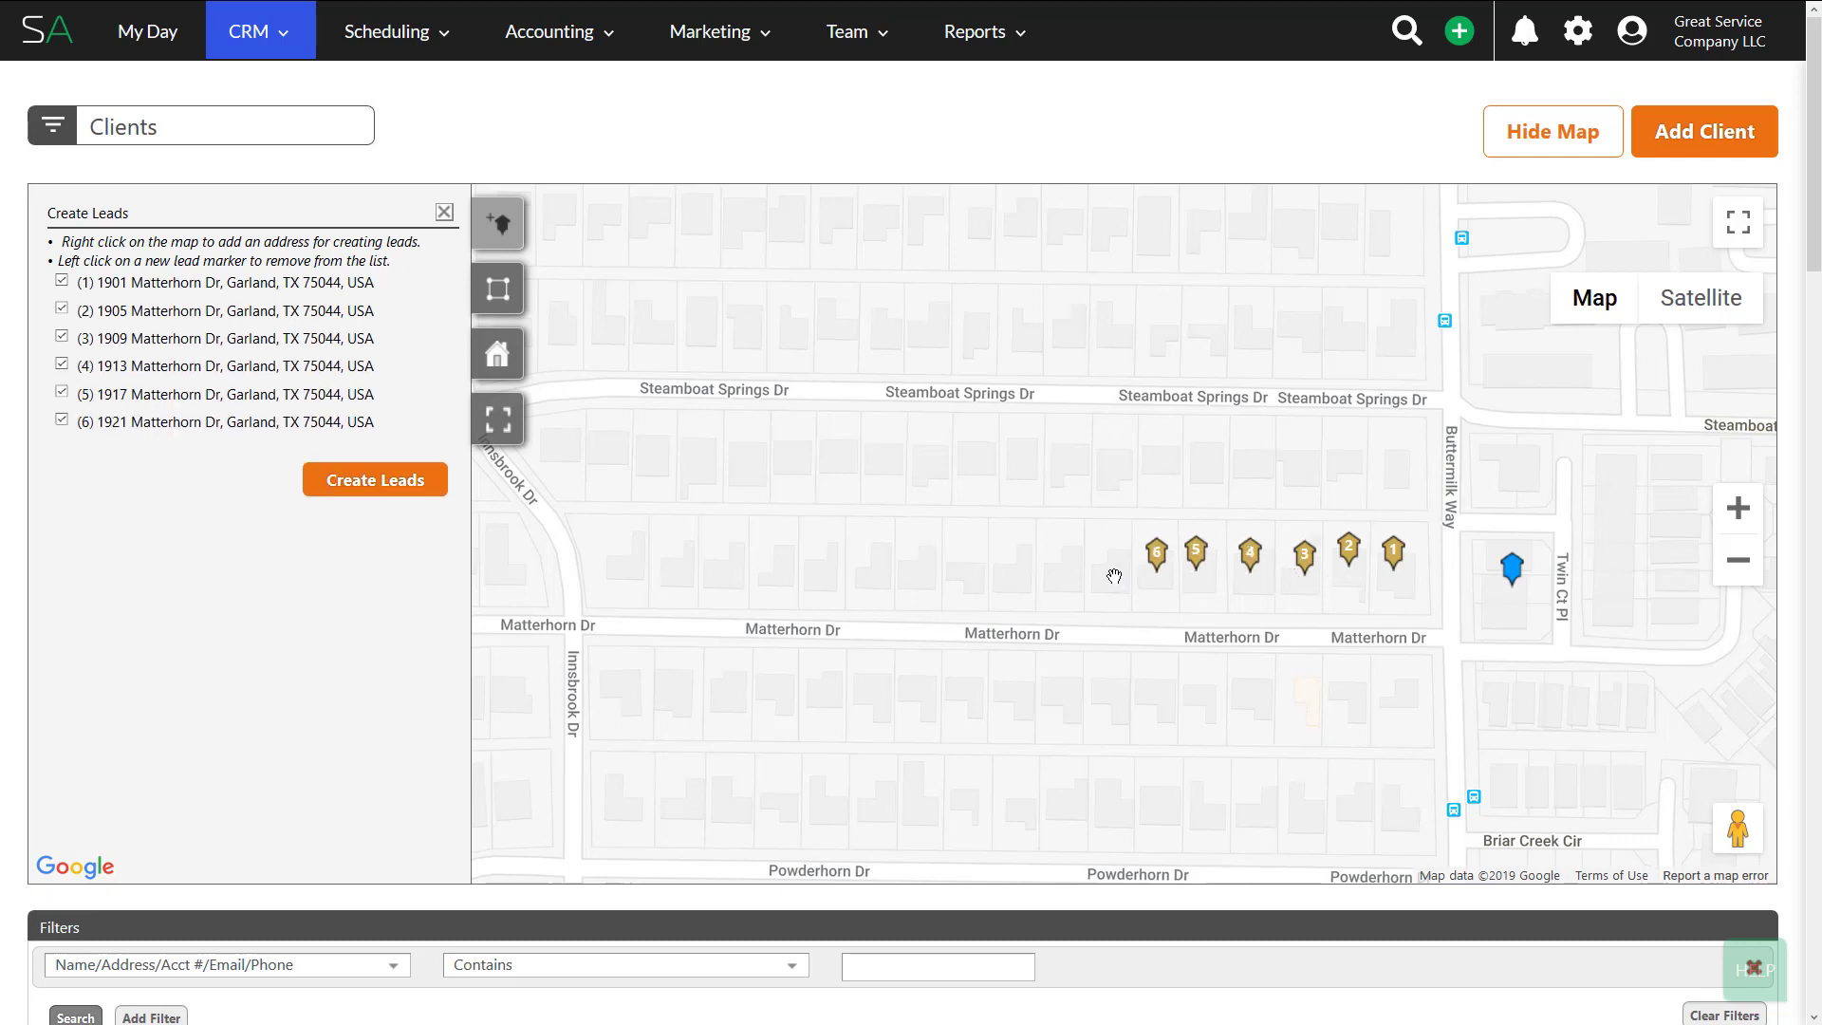
{"action": "right_click", "coordinate": [1069, 568]}
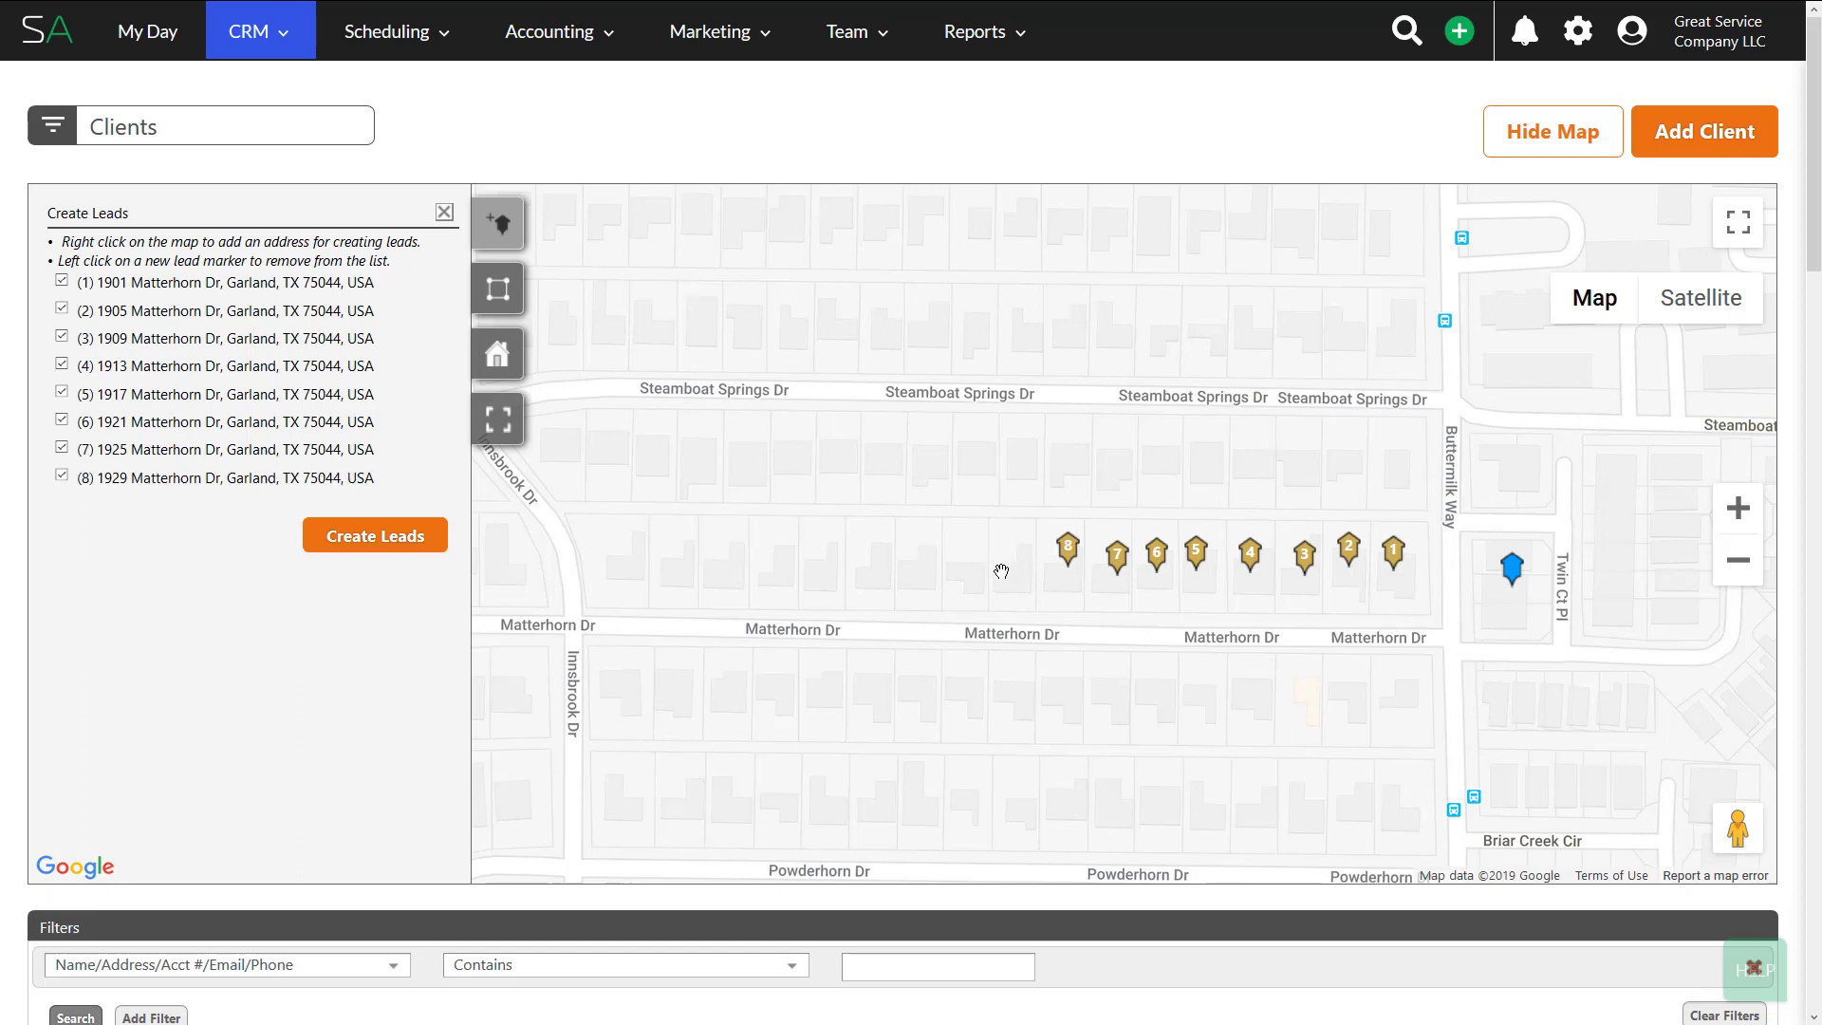
{"action": "right_click", "coordinate": [1018, 573]}
{"action": "right_click", "coordinate": [965, 572]}
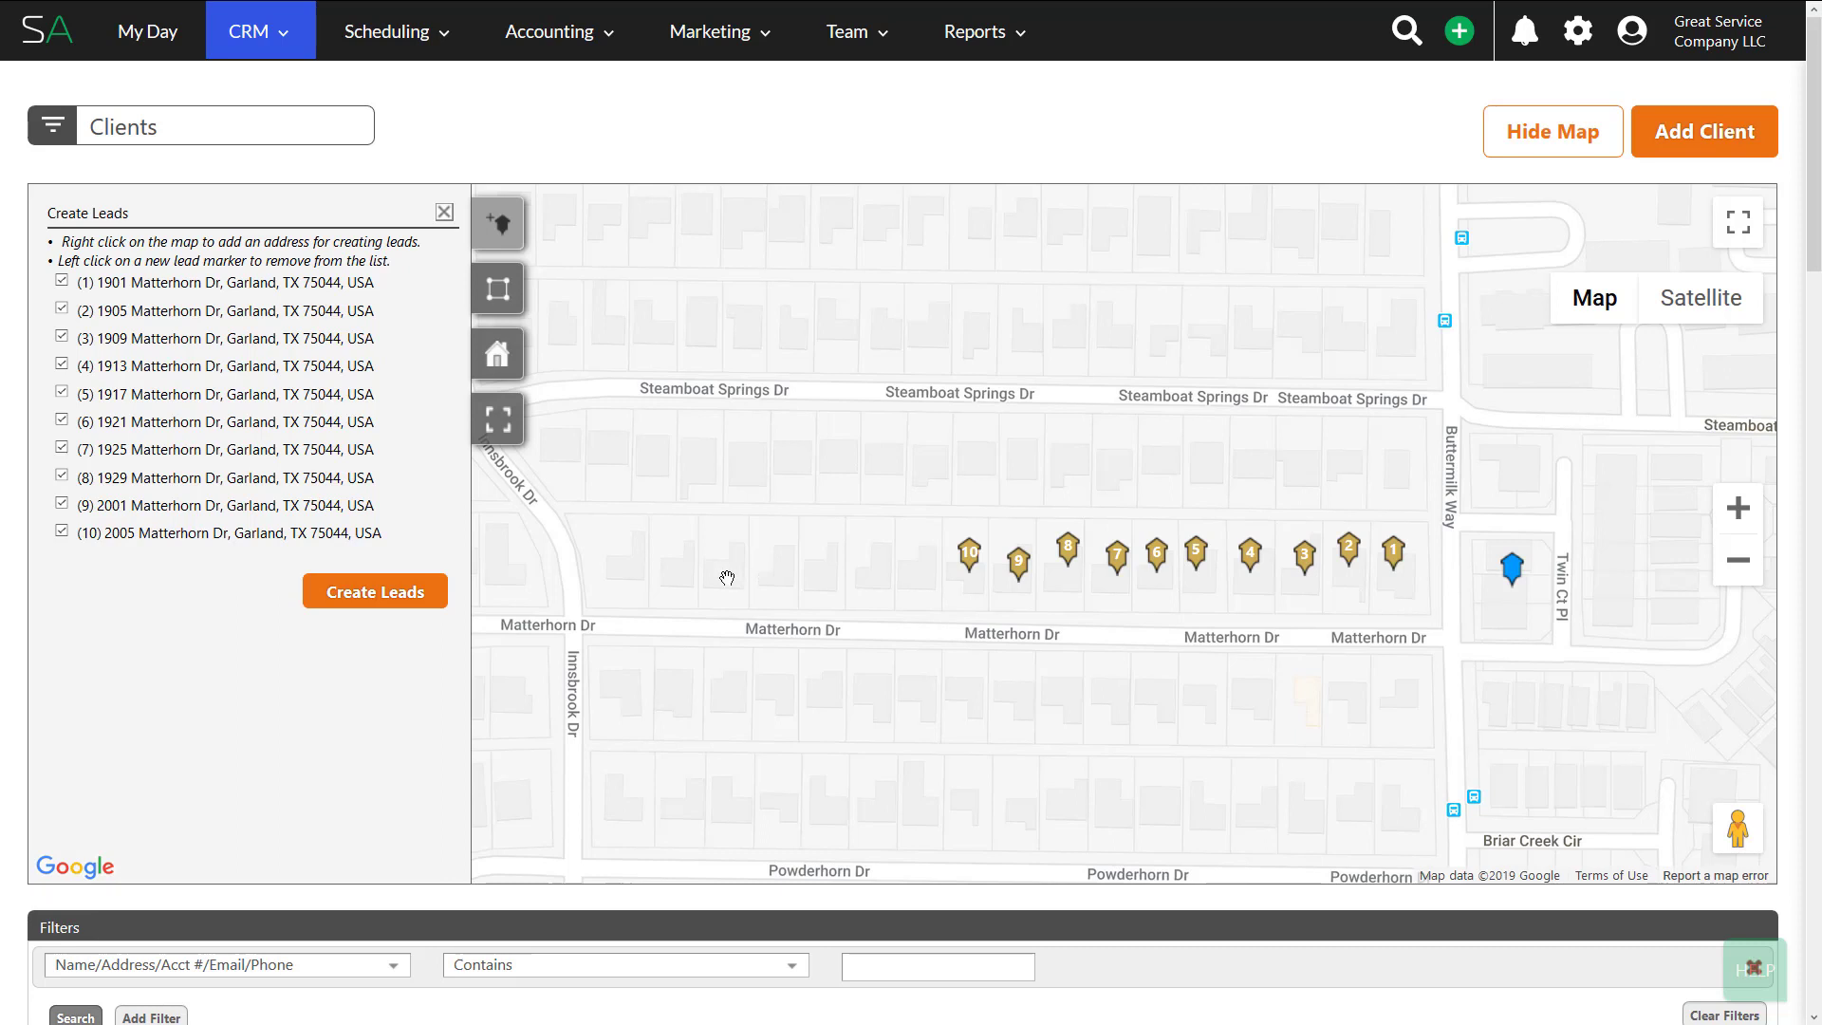
- Remove the tenth and ninth houses from the lead list, then add both back
{"action": "left_click", "coordinate": [969, 558]}
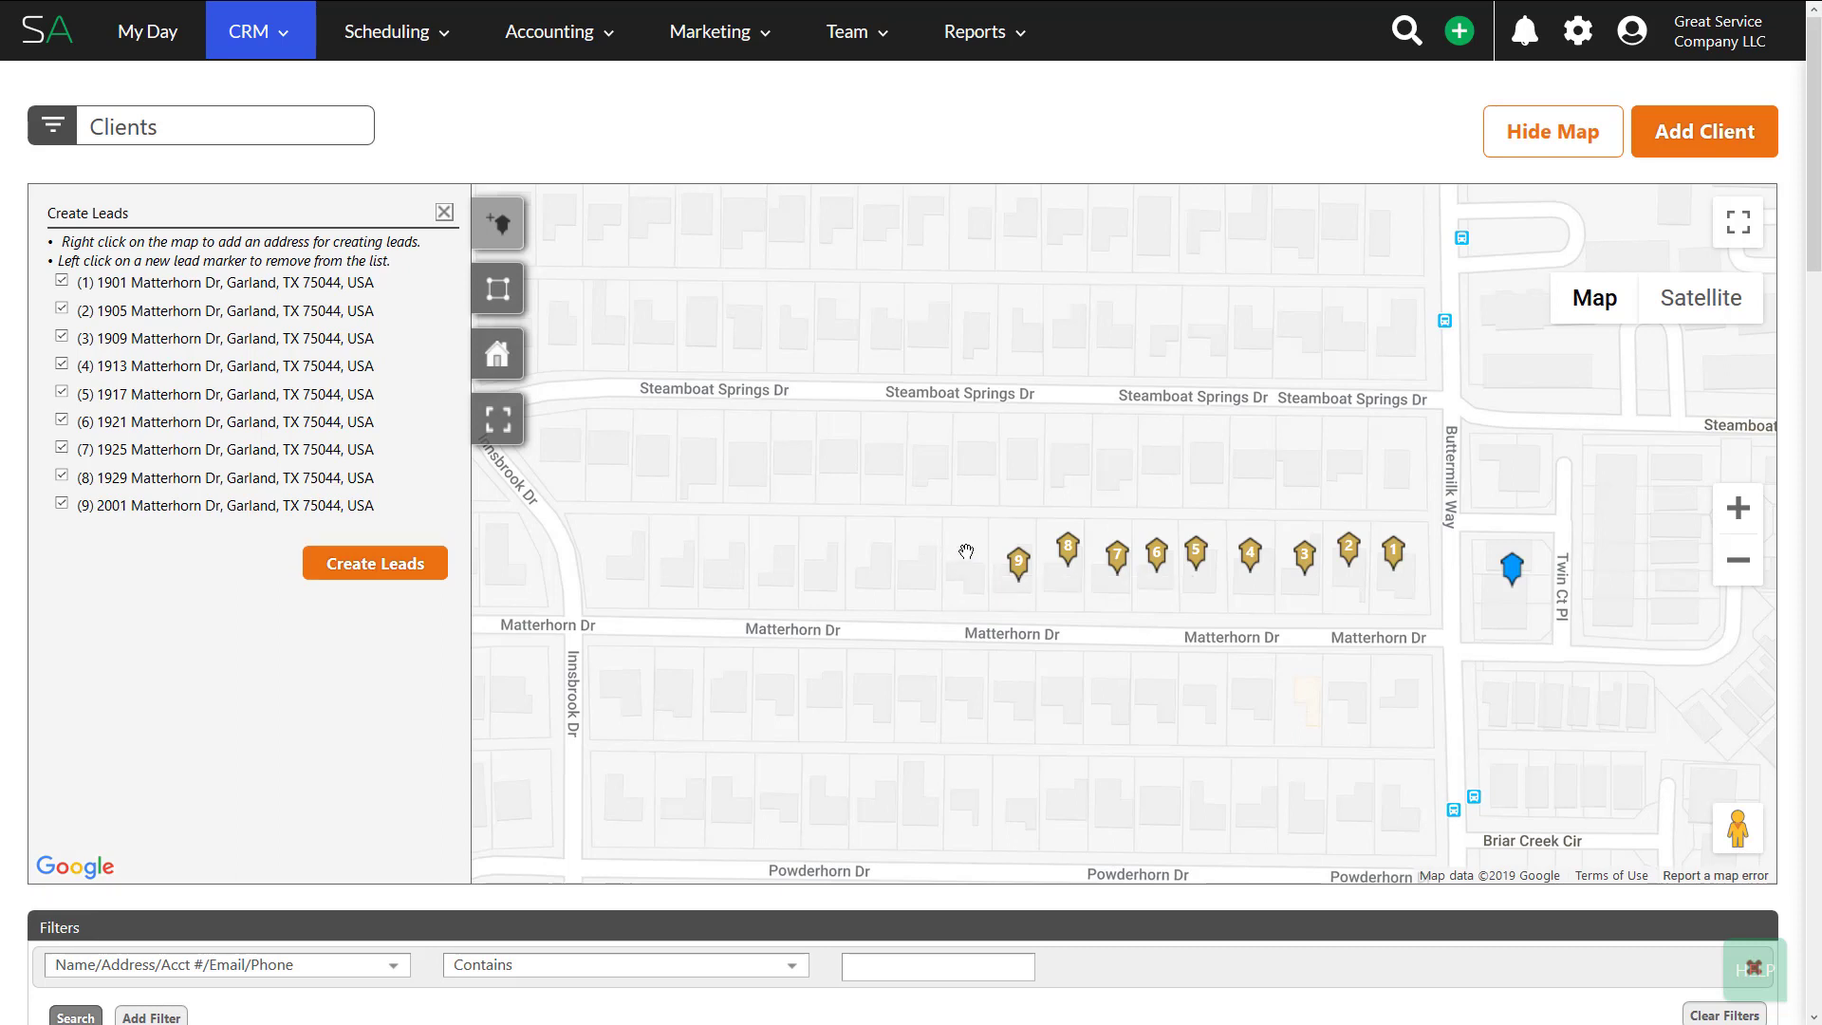
{"action": "left_click", "coordinate": [1018, 568]}
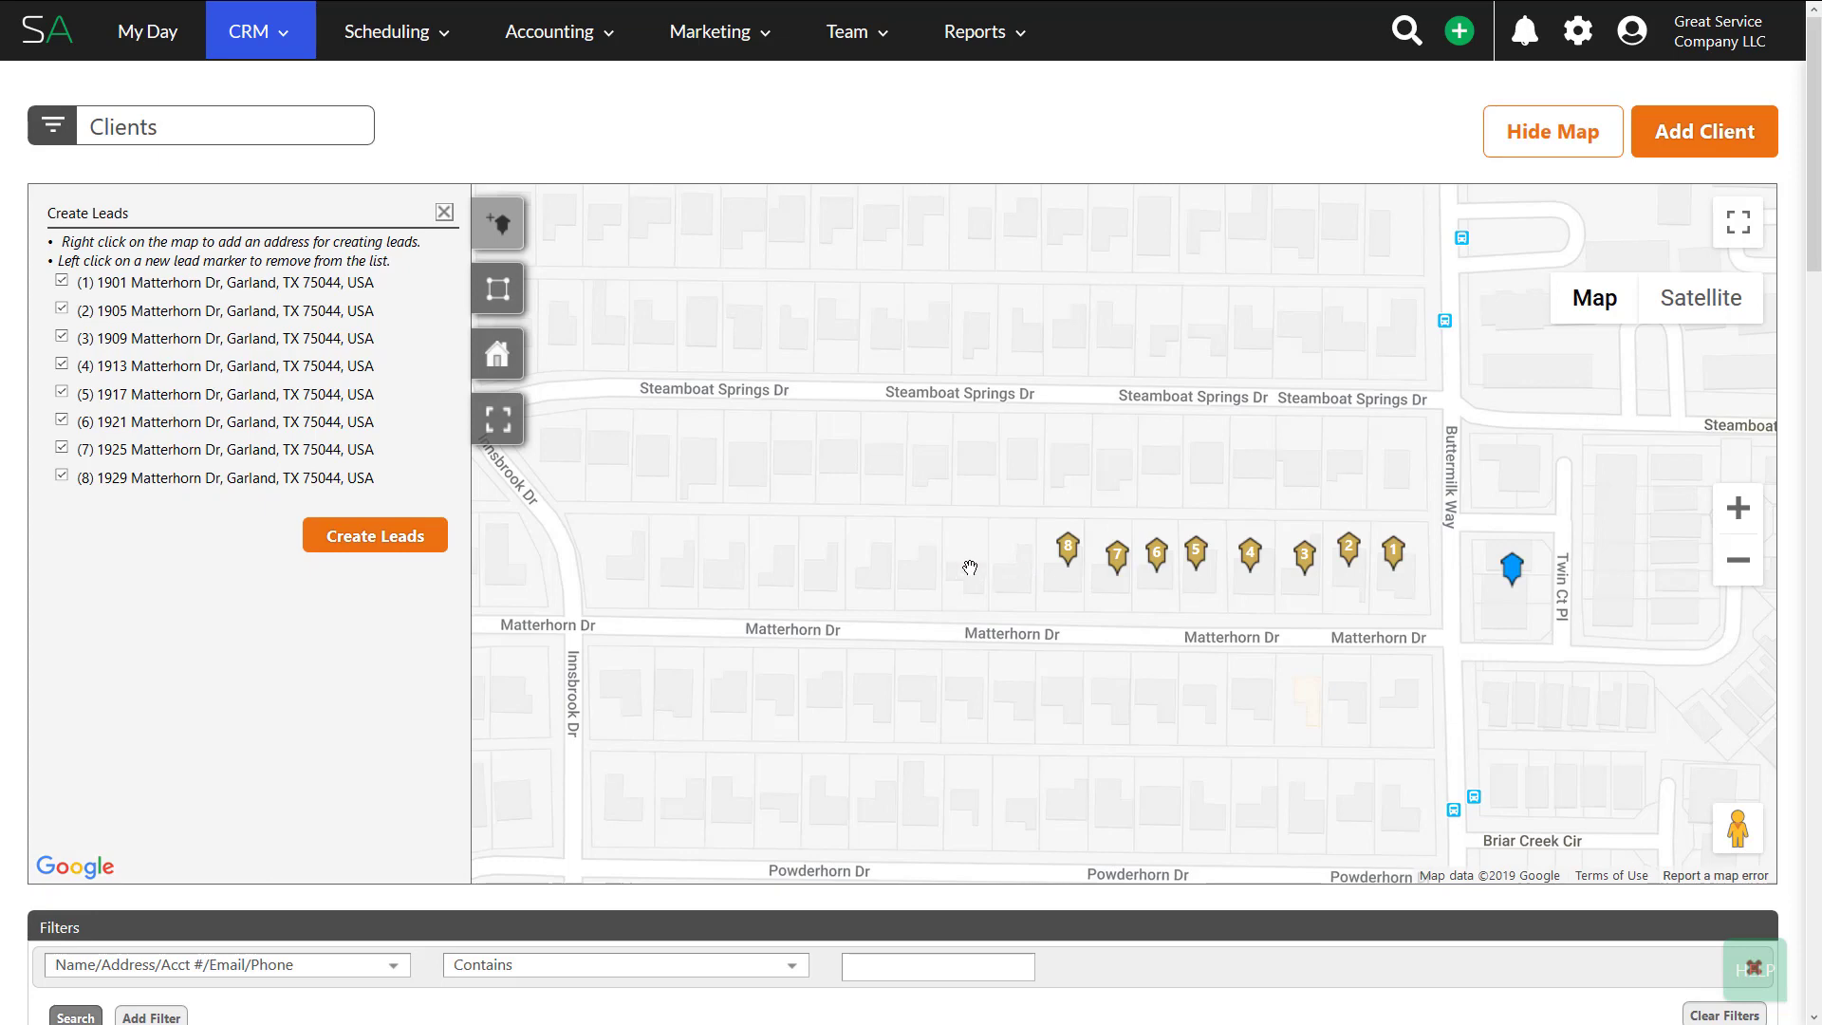
{"action": "right_click", "coordinate": [1015, 571]}
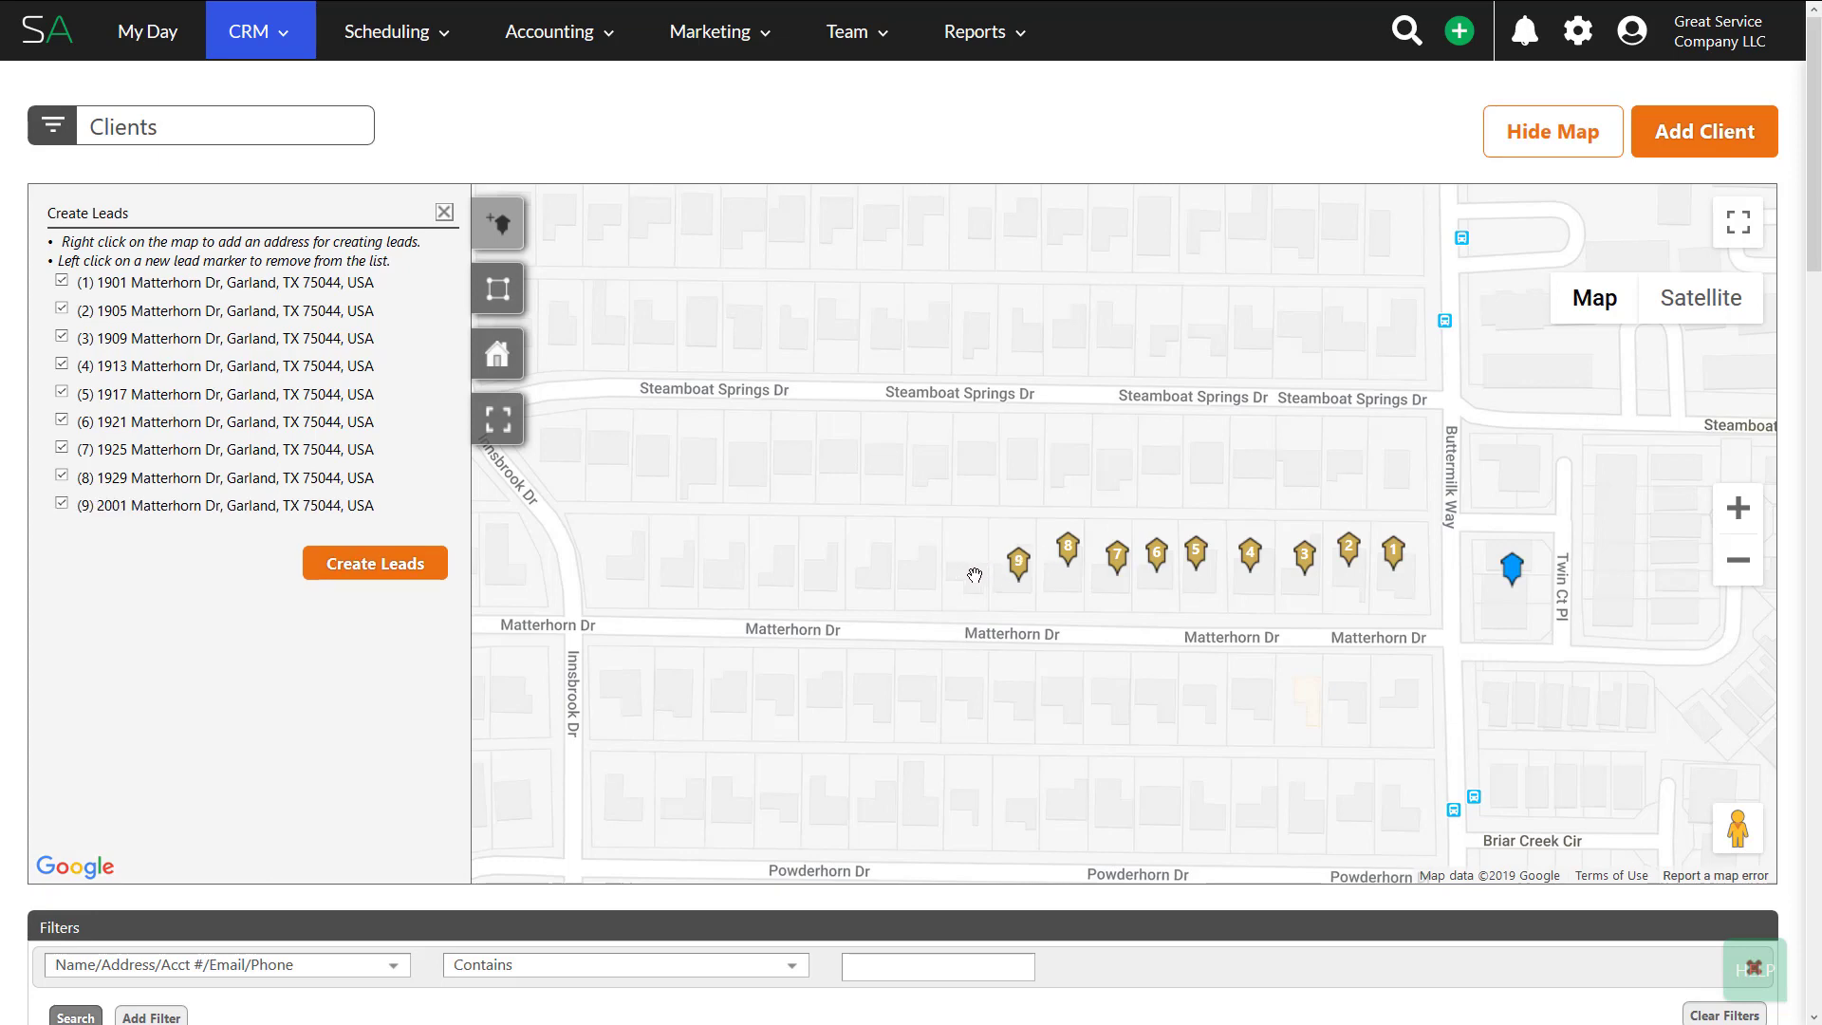
{"action": "right_click", "coordinate": [966, 575]}
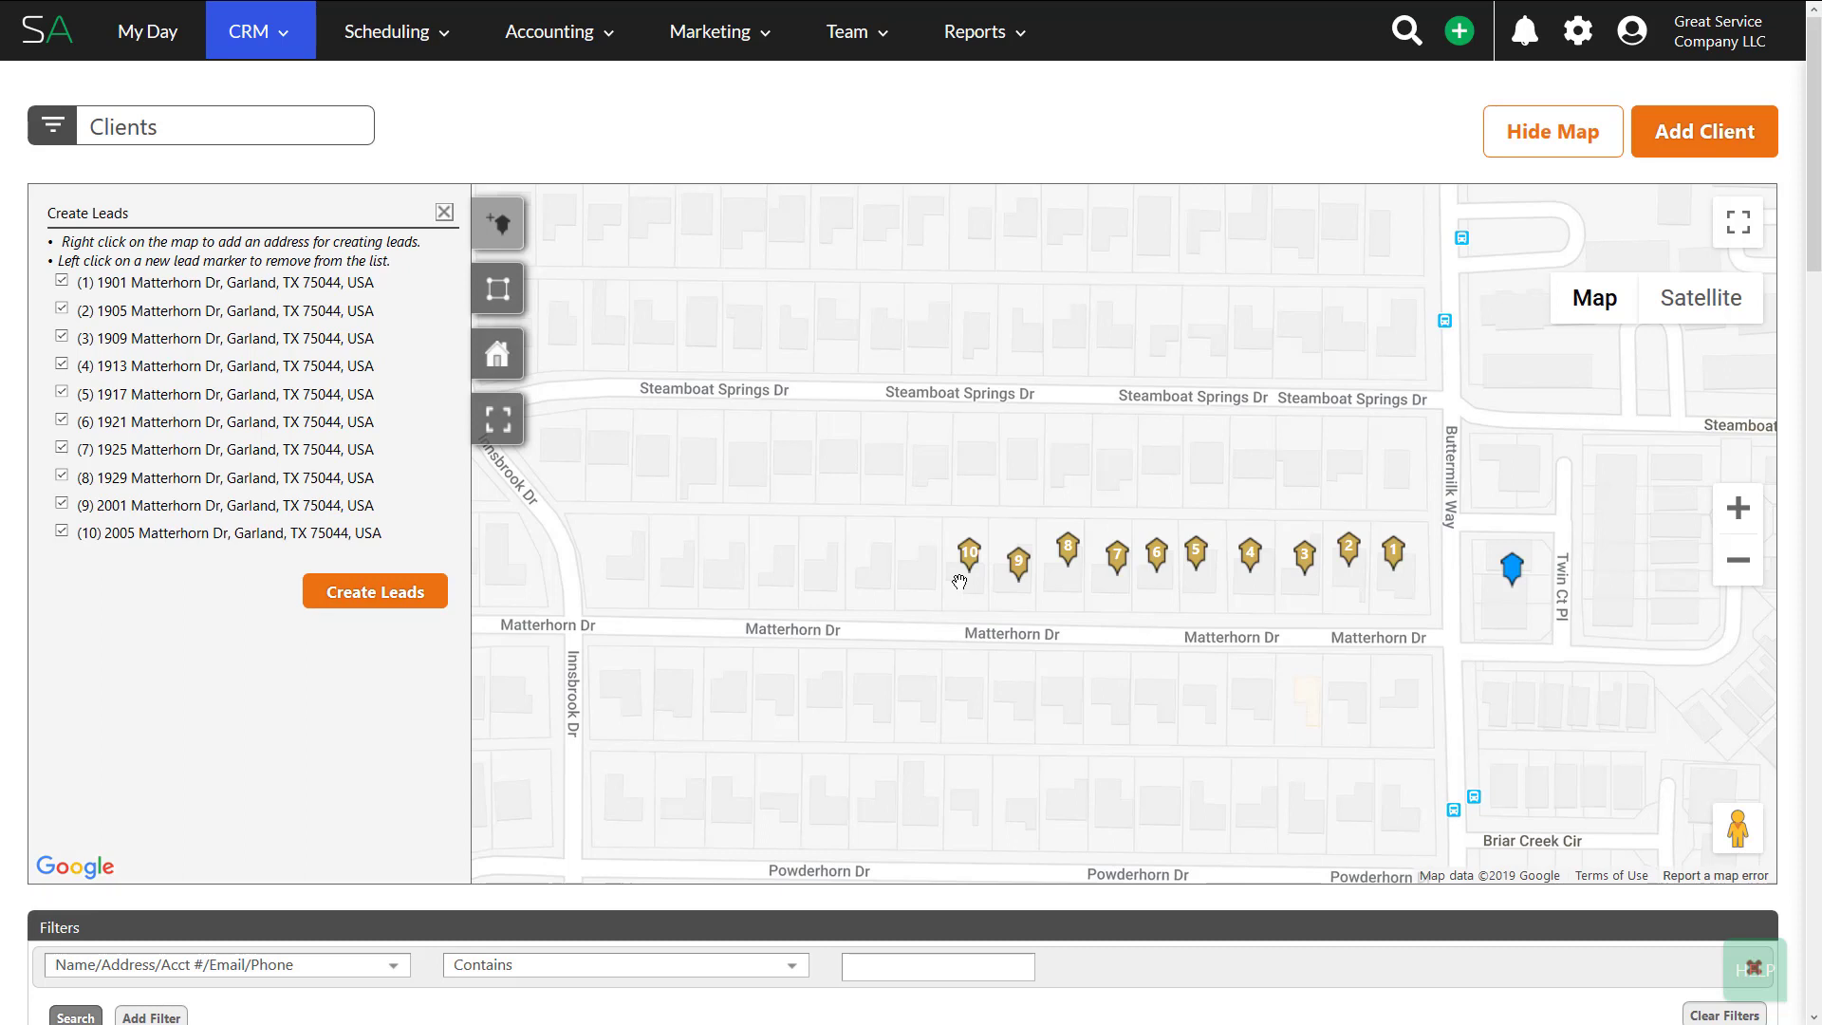
- Create leads for the ten addresses with property name 'Matterhorn Dr Leads' and tag 'Matterhorn', and save
{"action": "left_click", "coordinate": [381, 598]}
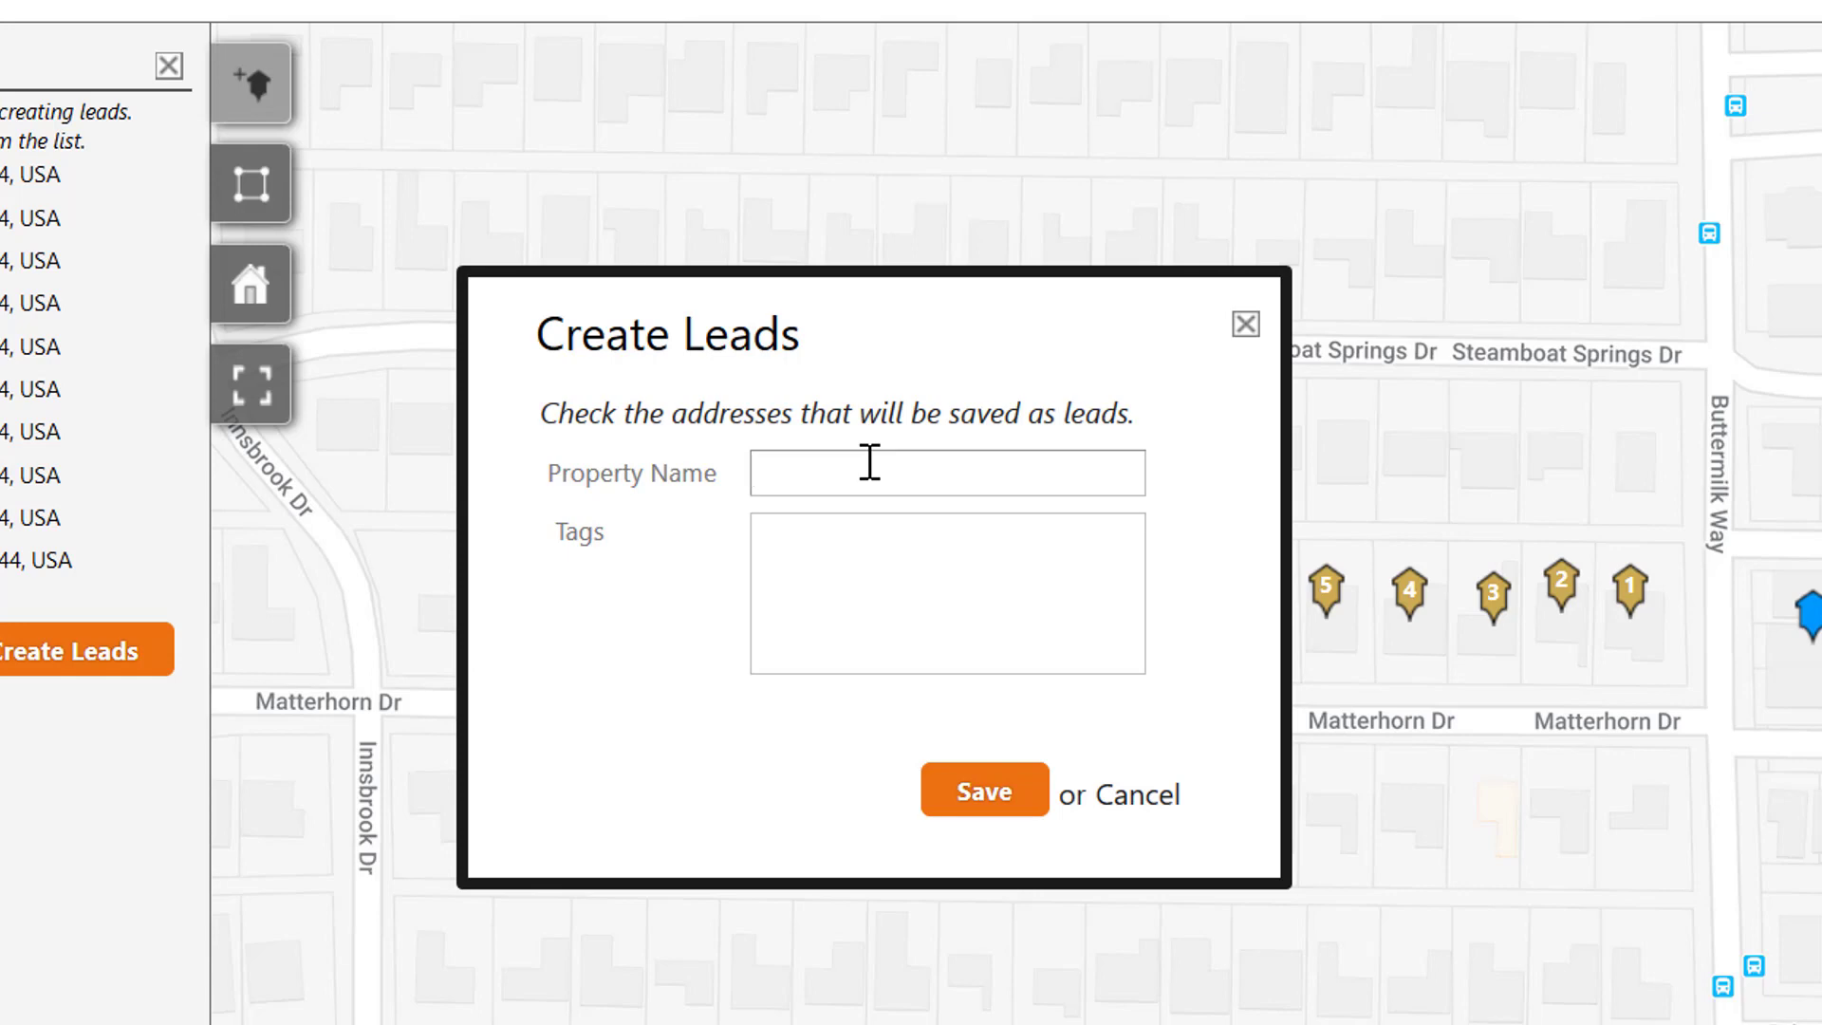
{"action": "type", "text": "Matterhorn Dr Leads"}
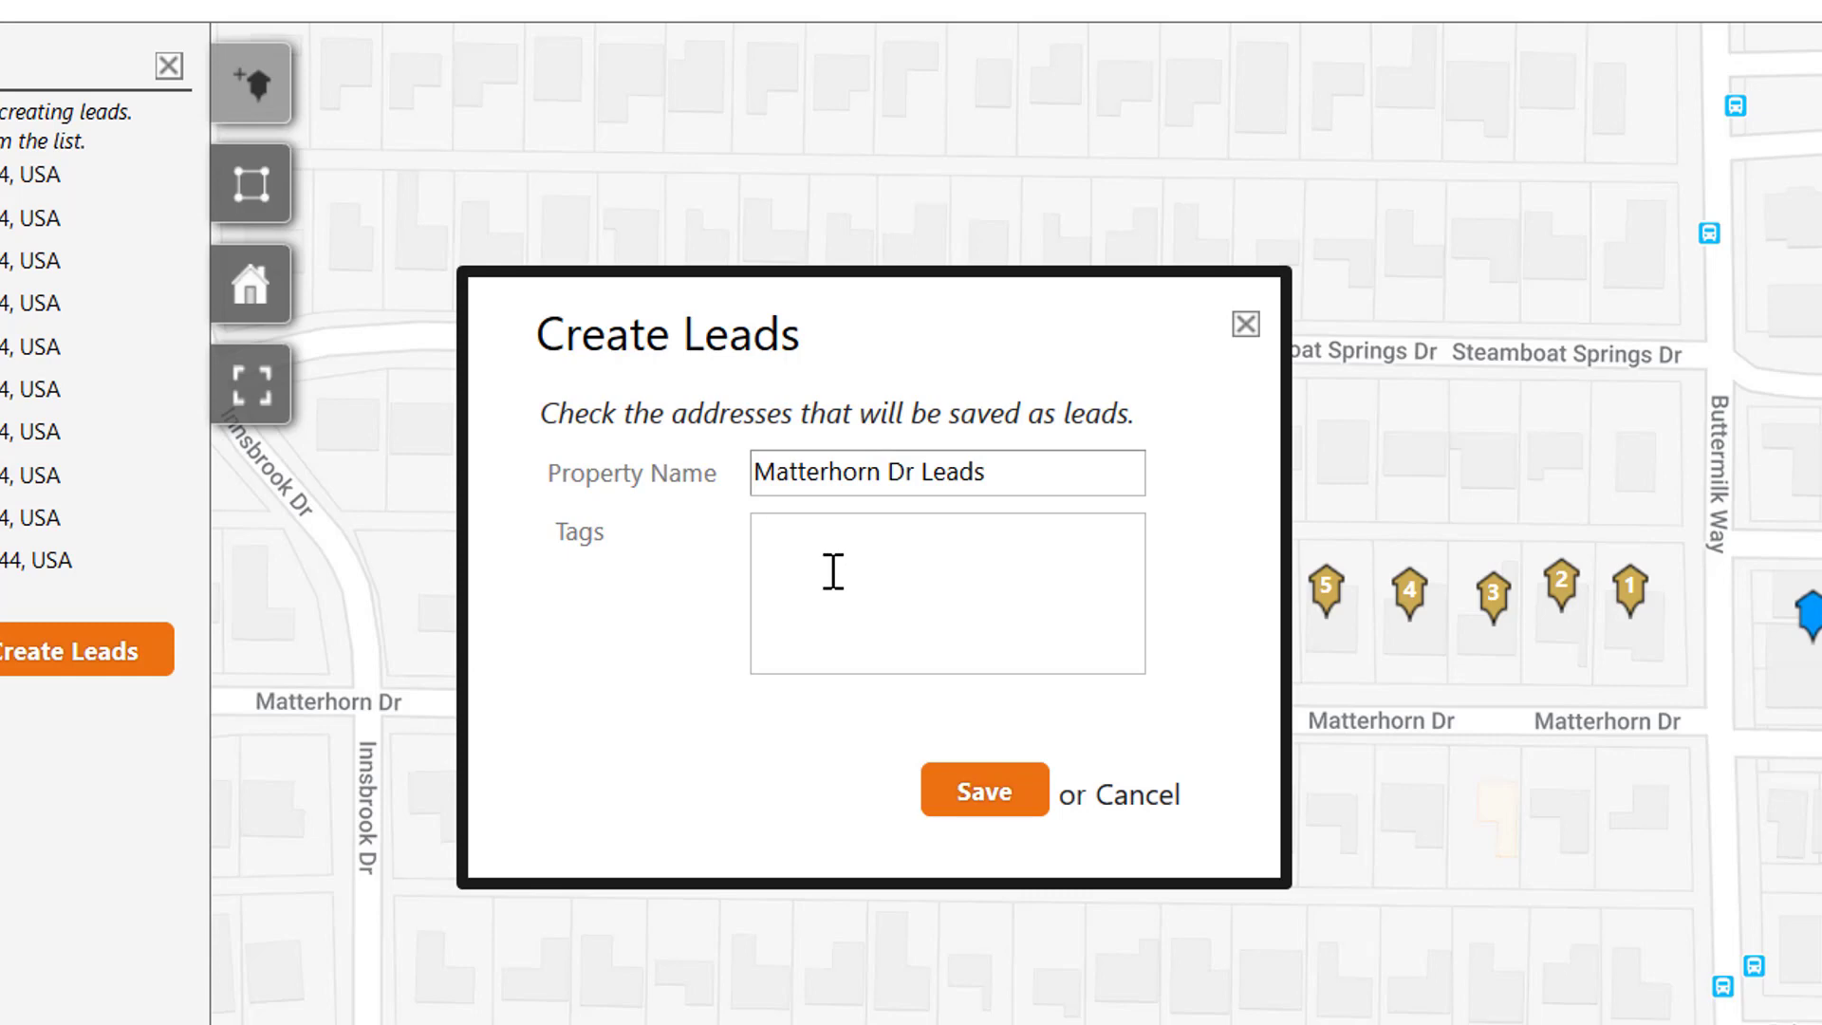
{"action": "type", "text": "Matterhorn"}
{"action": "key", "text": "Return"}
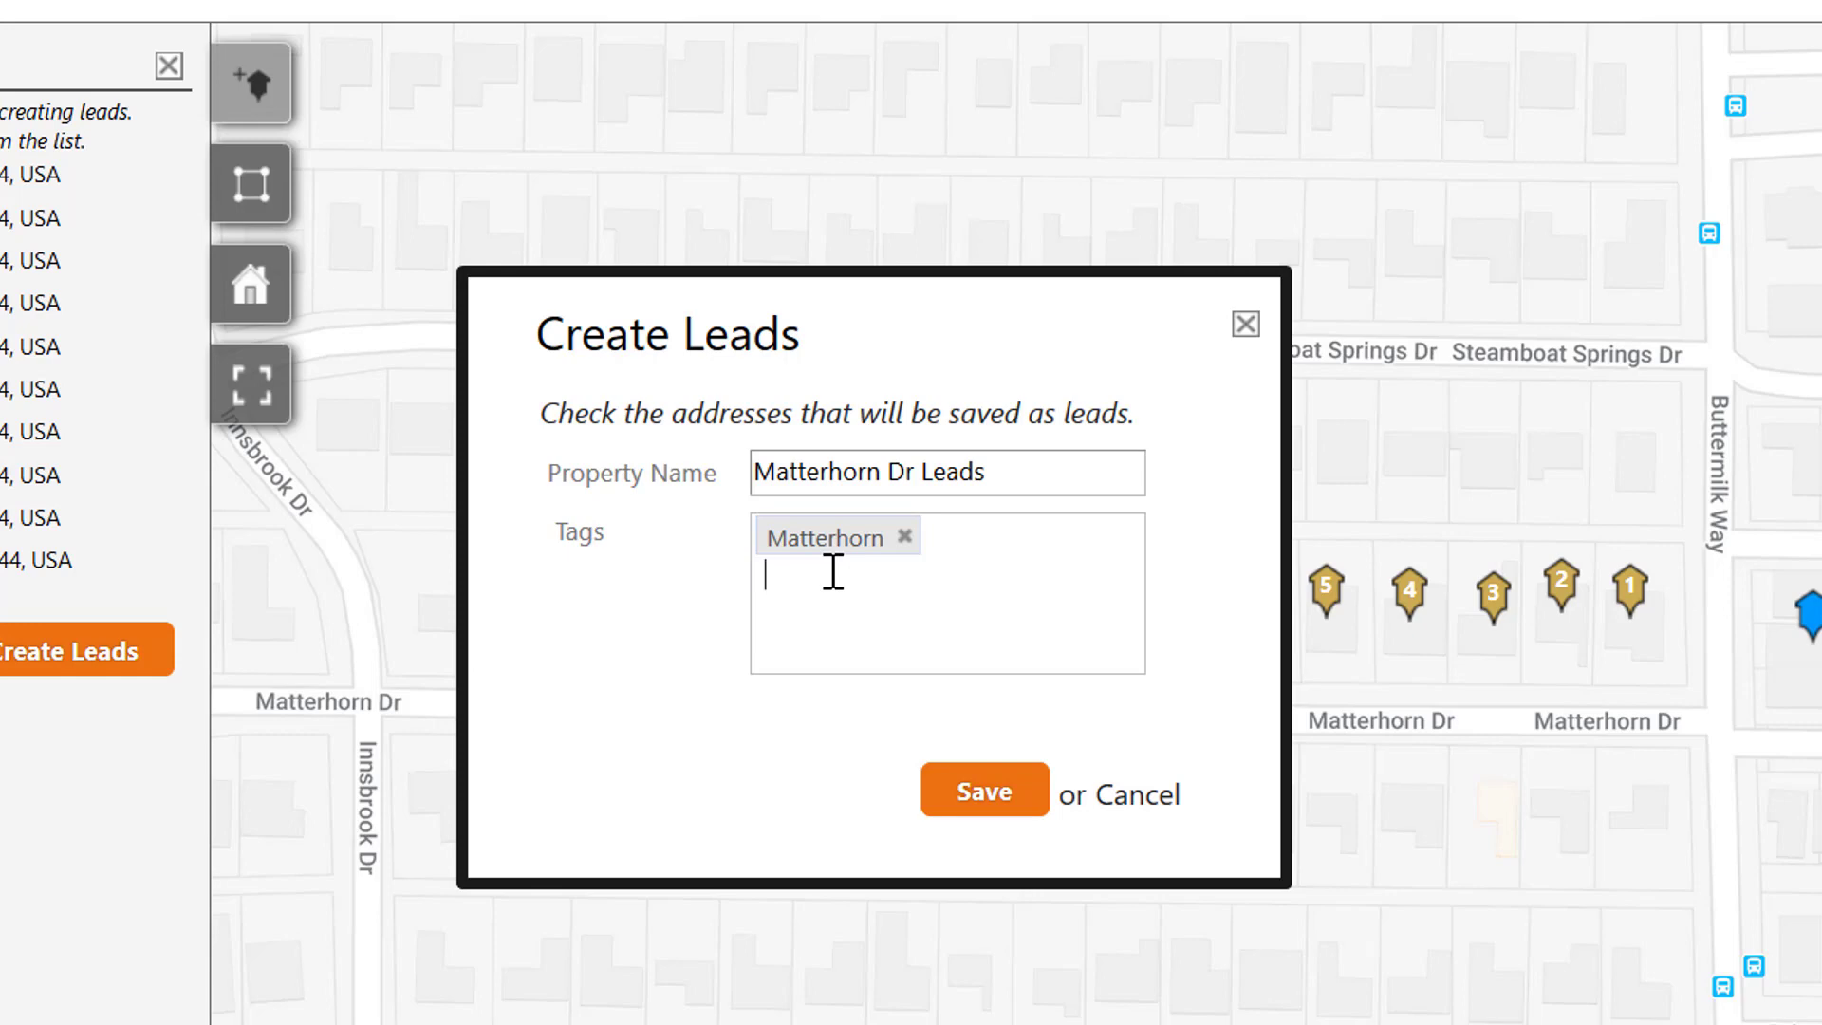
{"action": "left_click", "coordinate": [988, 809]}
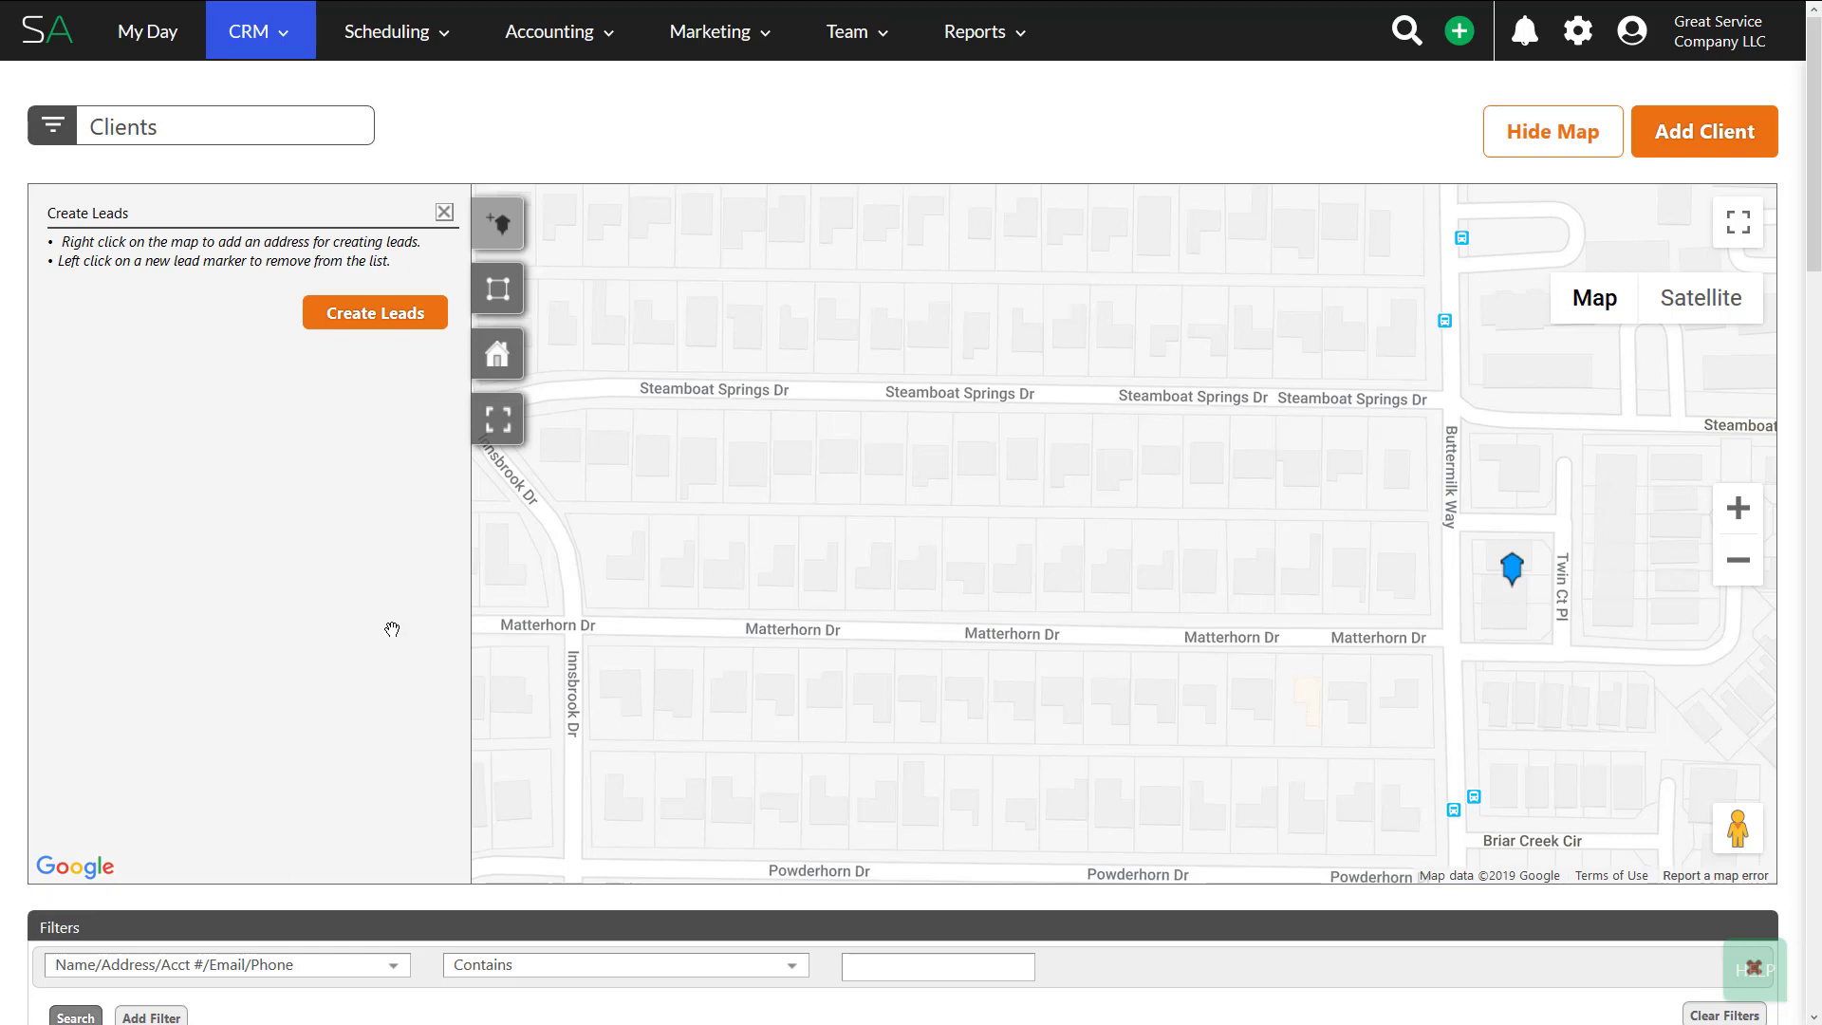
- Zoom the map out five levels and pan to centre Plano, Richardson and Garland
{"action": "left_click", "coordinate": [1735, 576]}
{"action": "left_click", "coordinate": [1735, 577]}
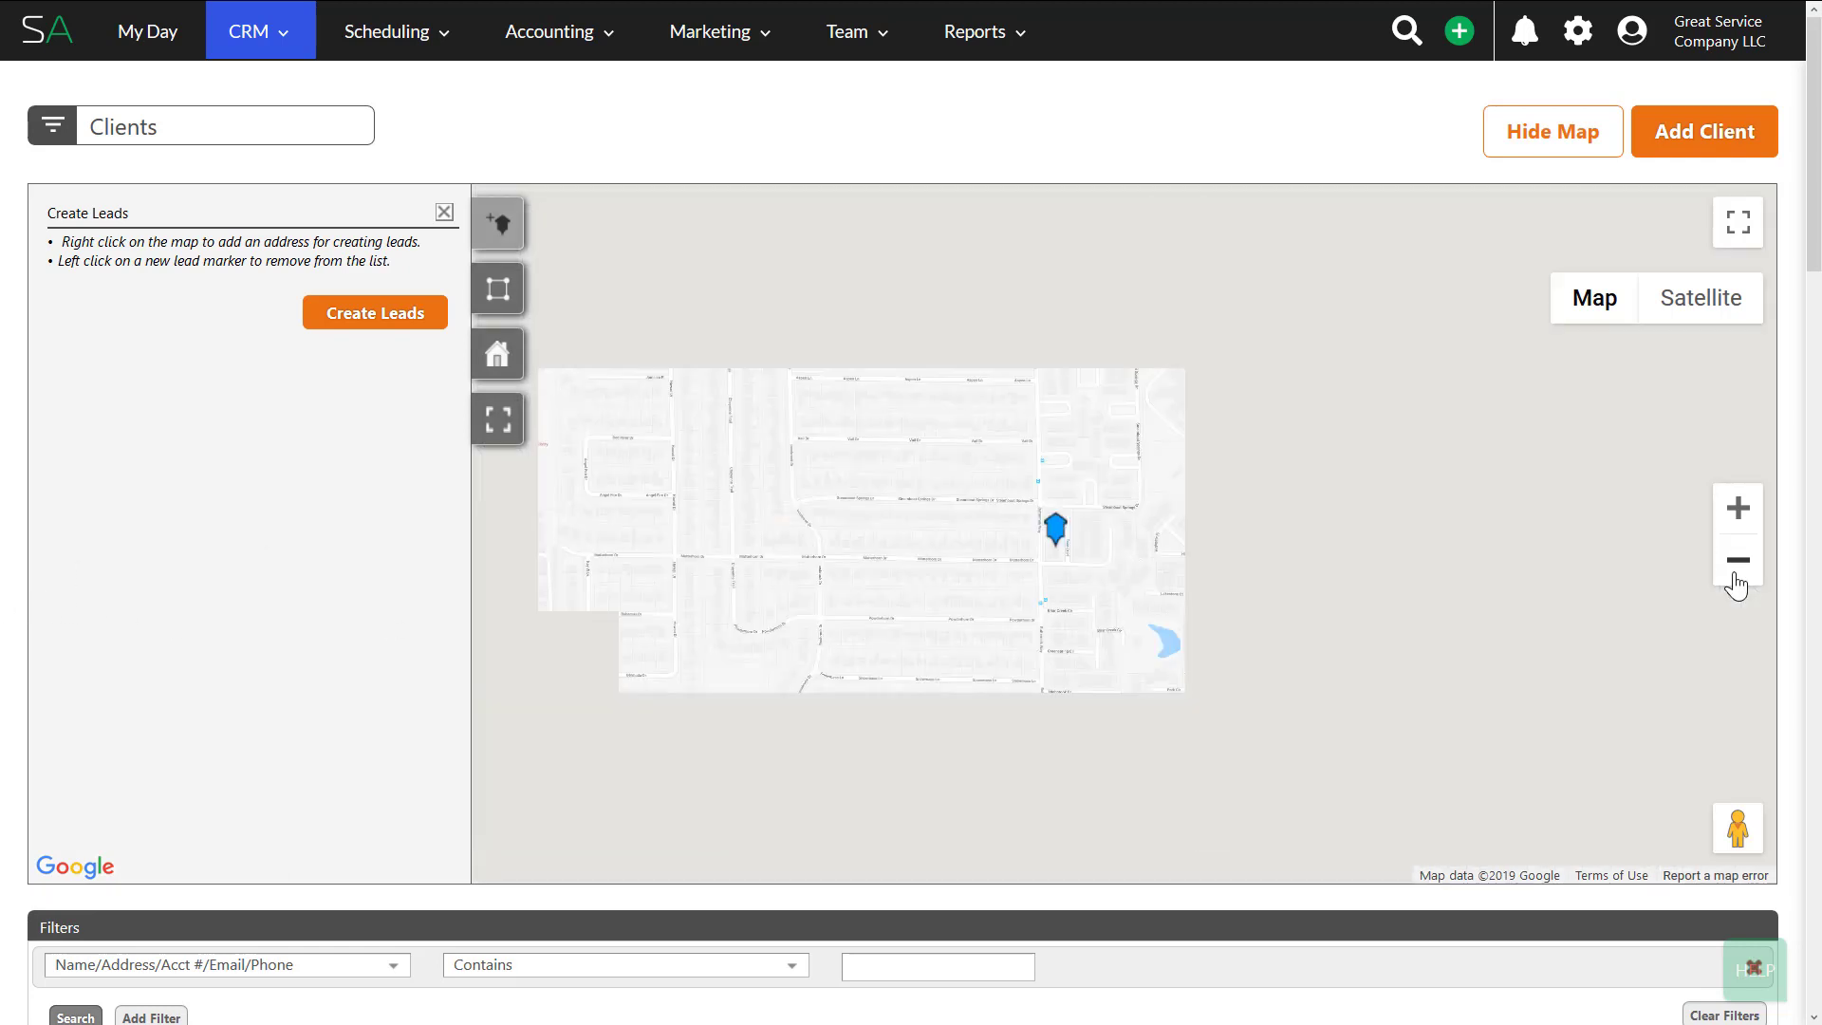
{"action": "left_click", "coordinate": [1734, 576]}
{"action": "left_click", "coordinate": [1736, 576]}
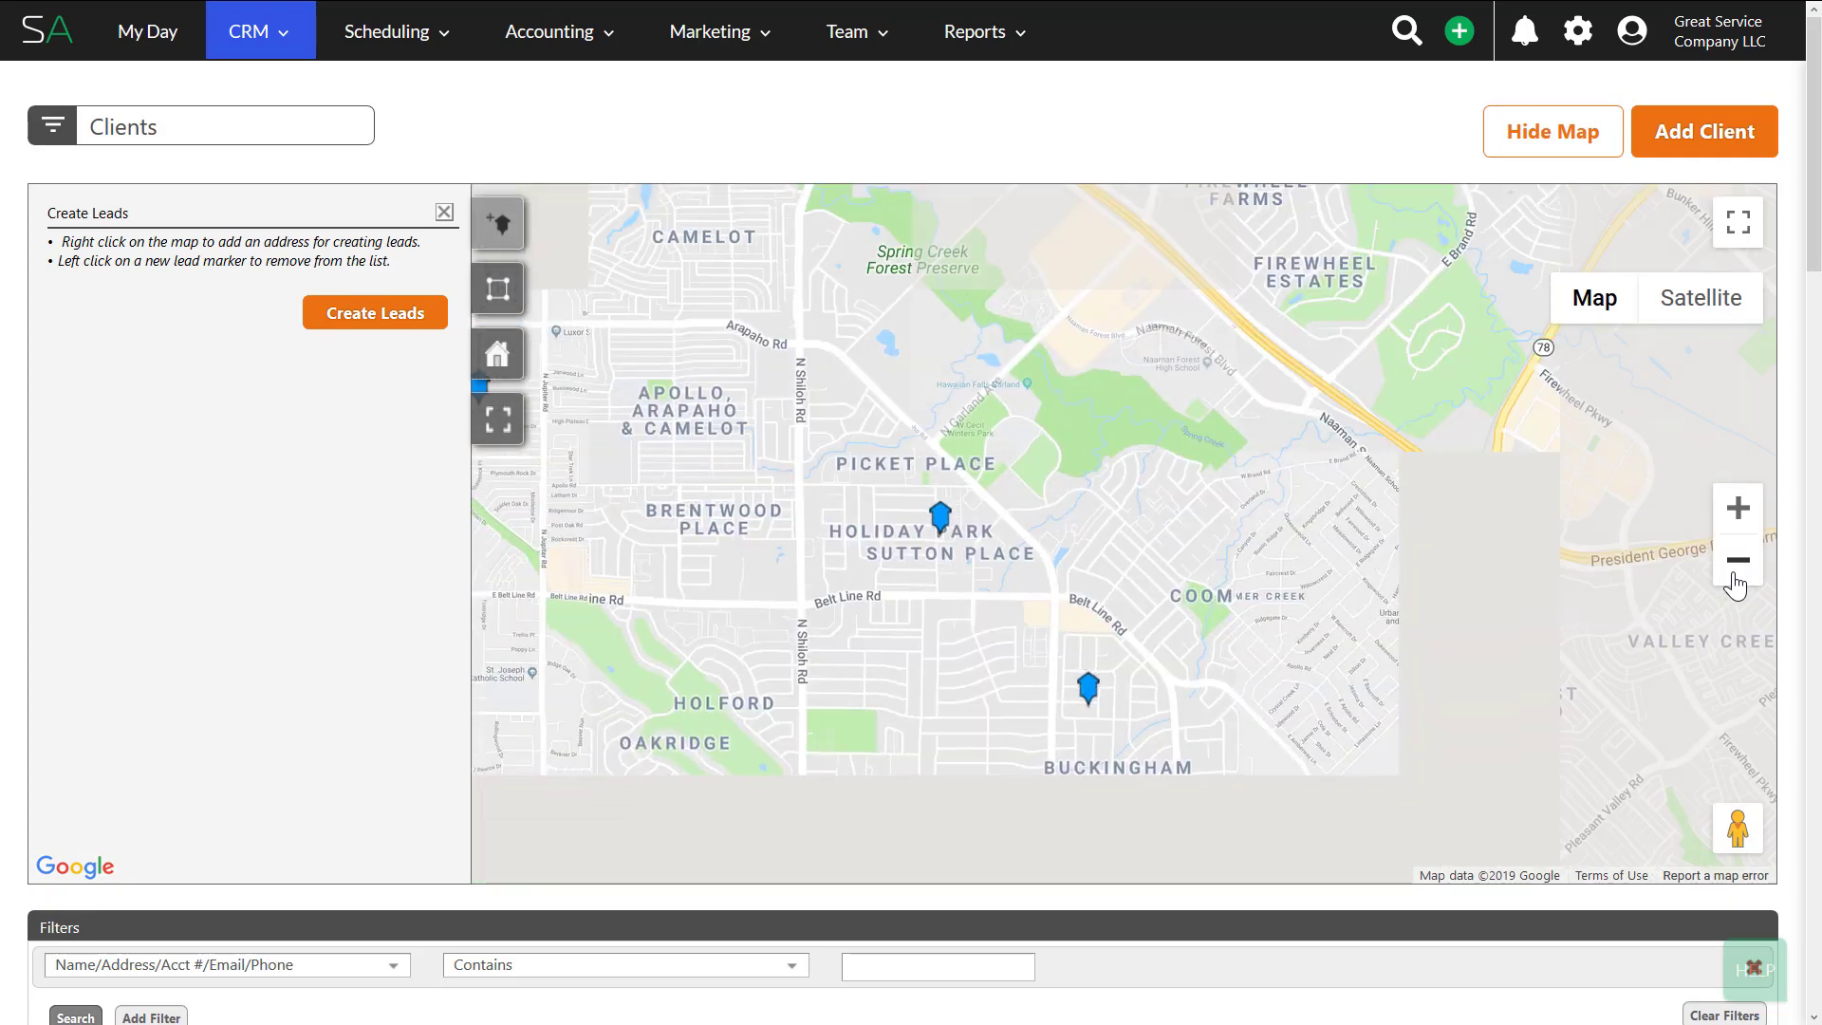
{"action": "left_click", "coordinate": [1736, 577]}
{"action": "left_click_drag", "start_coordinate": [901, 509], "coordinate": [1117, 692]}
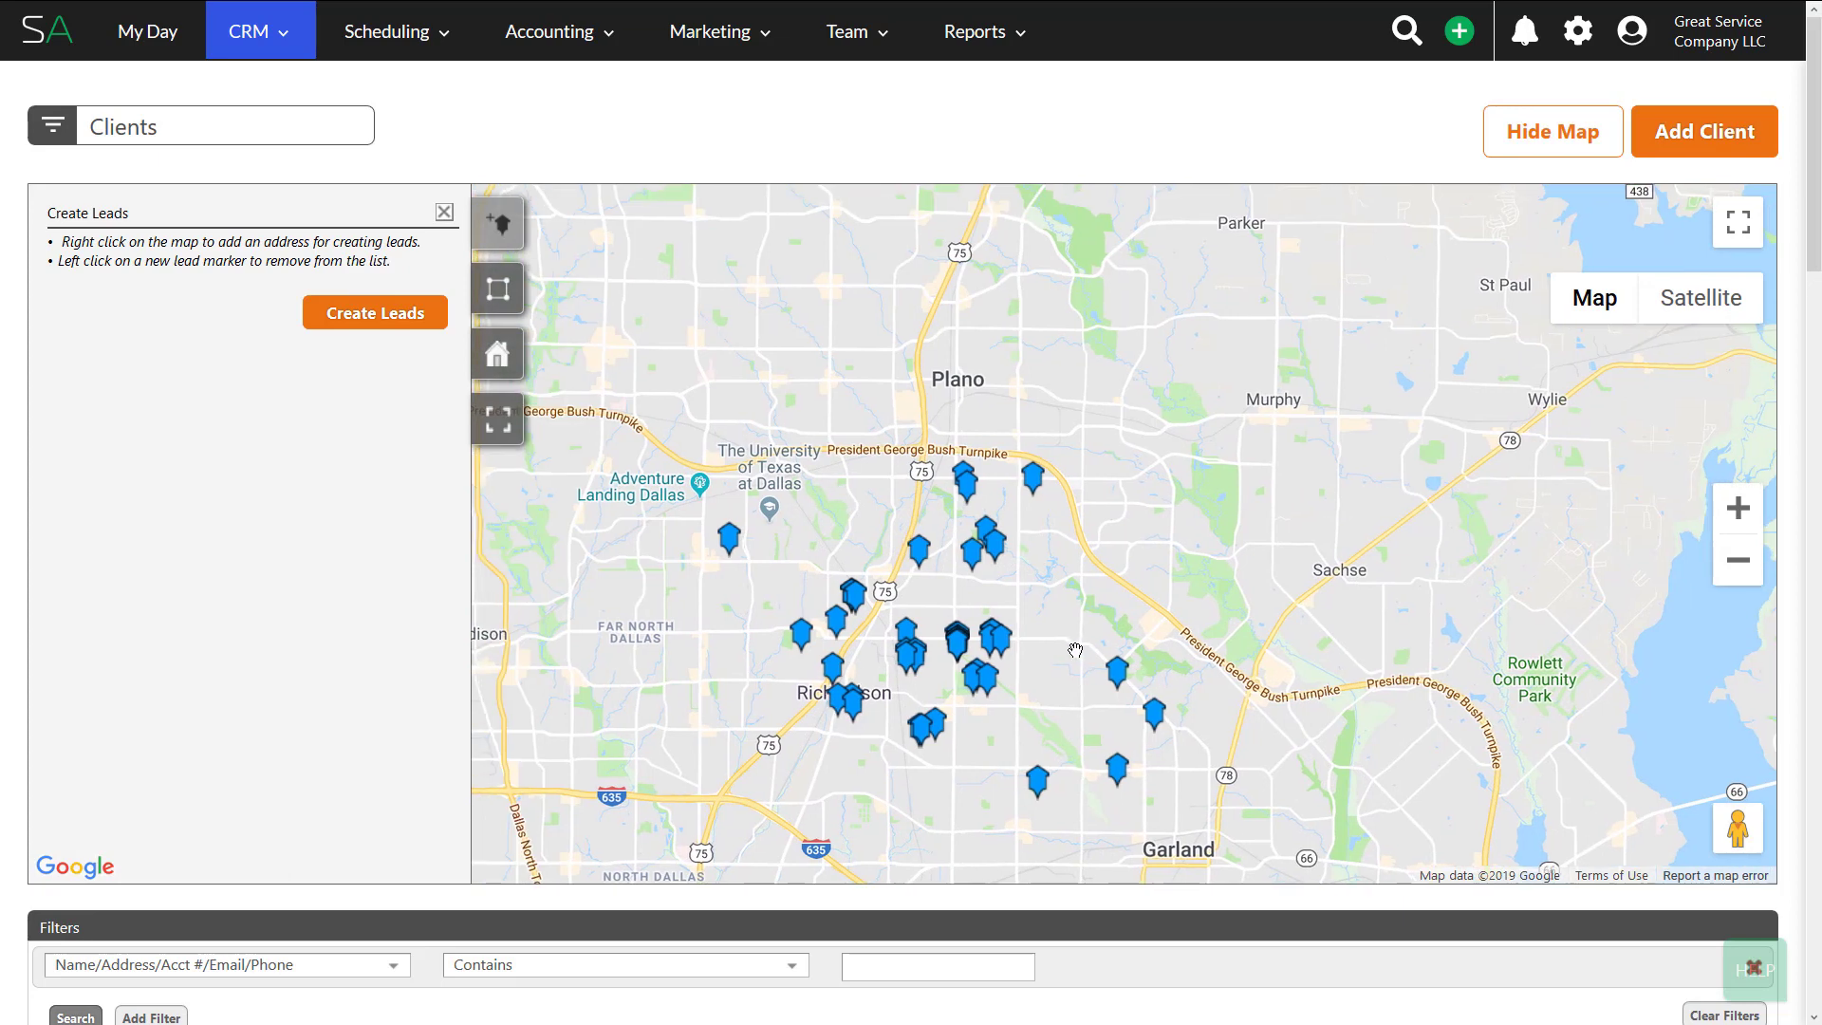
- Switch the map to the Group Filter tool for drawing a filter area
{"action": "left_click", "coordinate": [503, 302]}
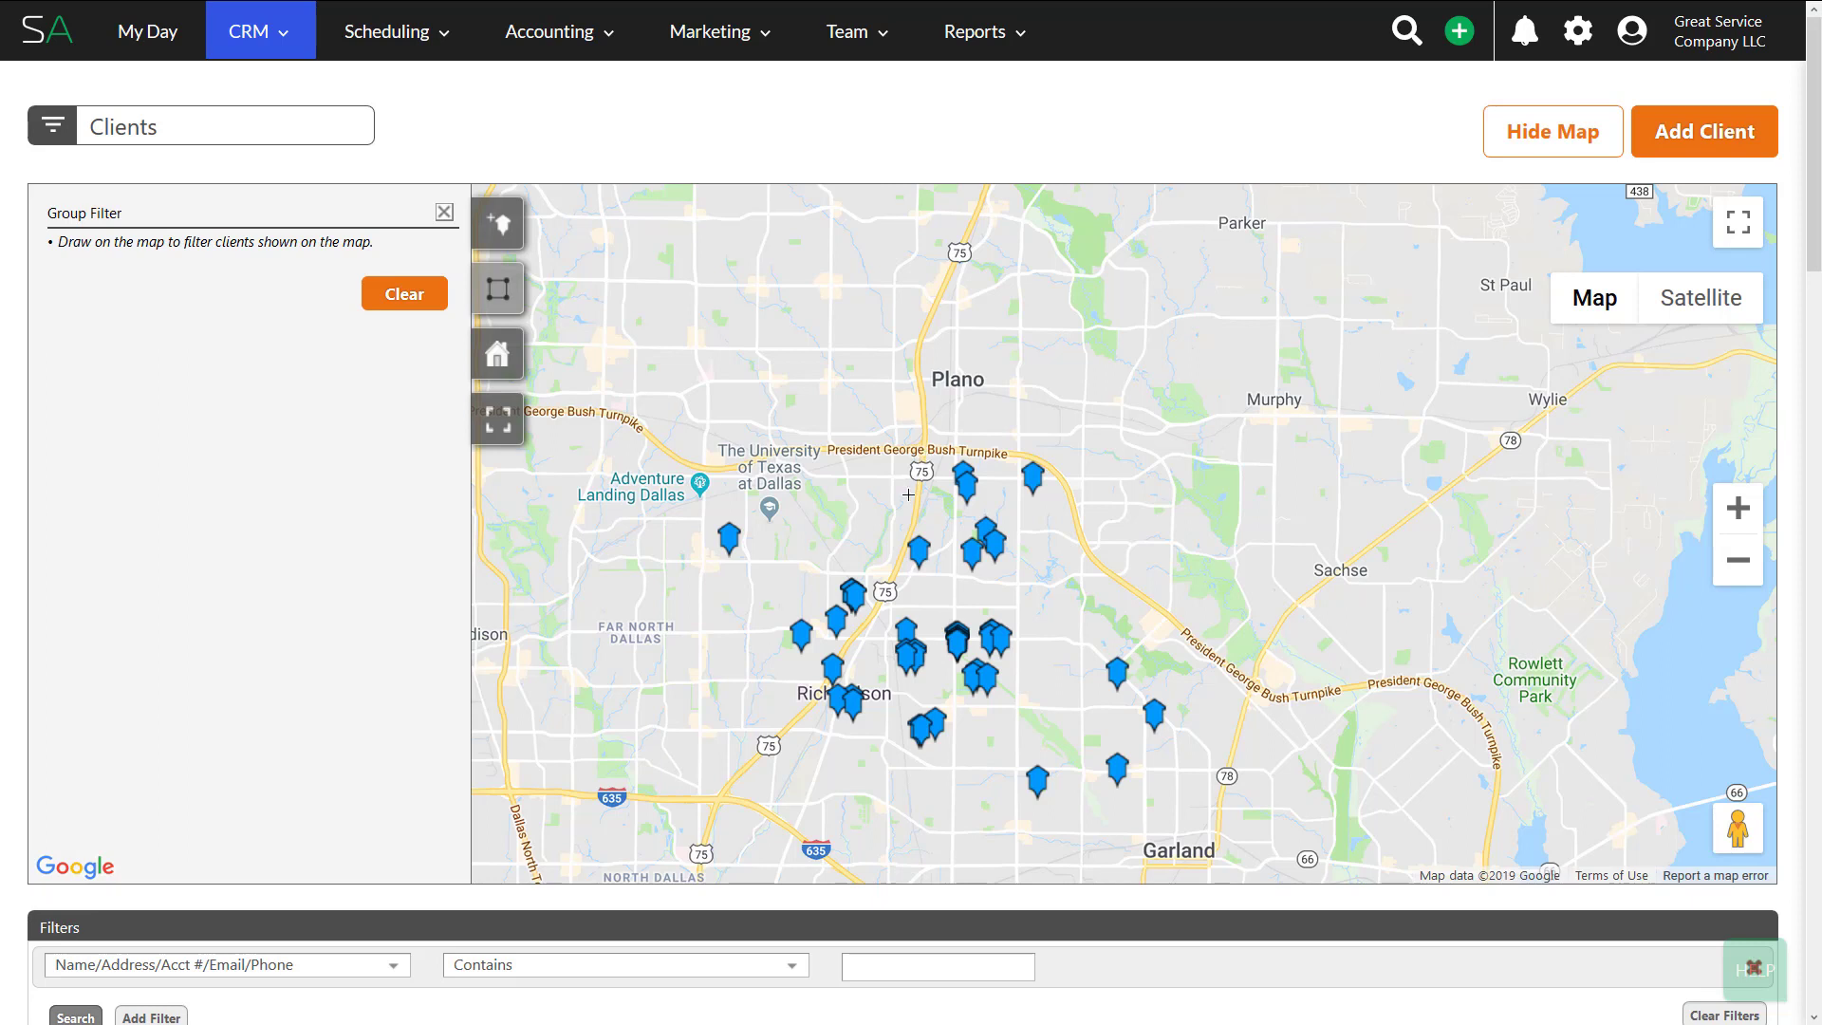
- Draw a four-corner area just south of Plano, filtering the Clients list to 7 clients
{"action": "left_click", "coordinate": [922, 525]}
{"action": "left_click", "coordinate": [906, 575]}
{"action": "left_click", "coordinate": [1017, 589]}
{"action": "left_click", "coordinate": [1068, 489]}
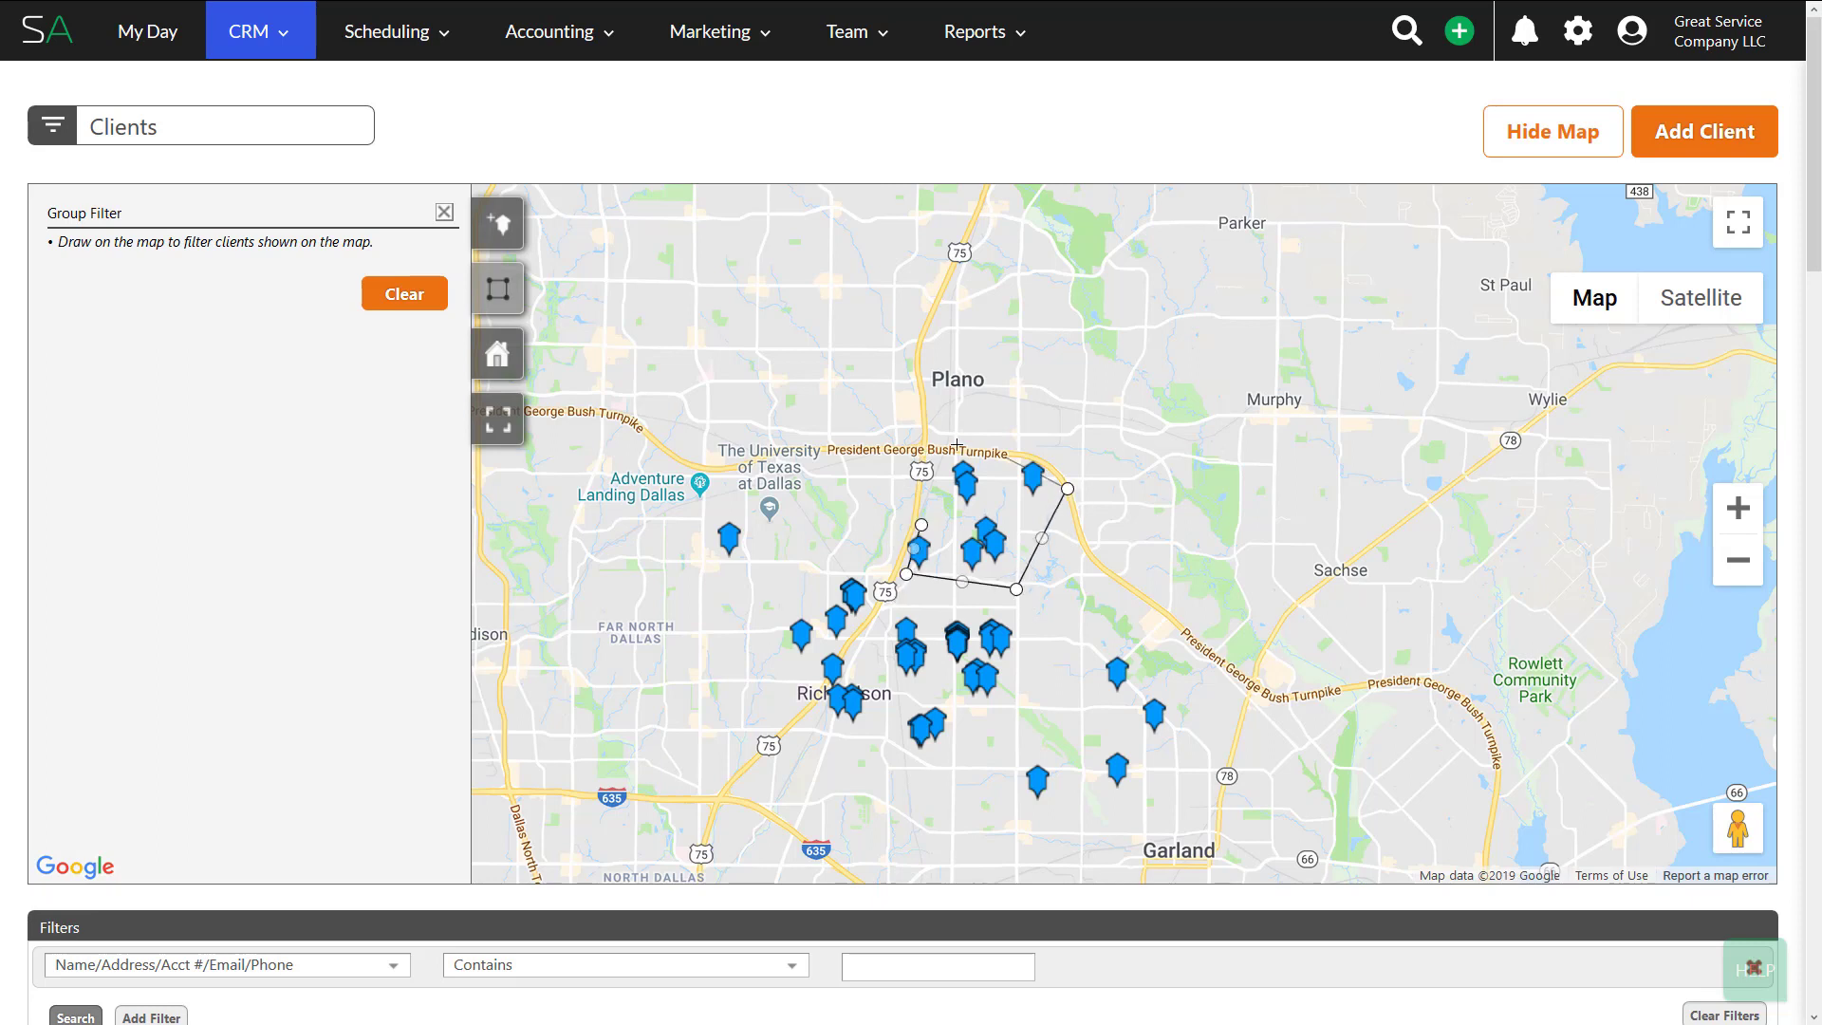
{"action": "left_click", "coordinate": [922, 526]}
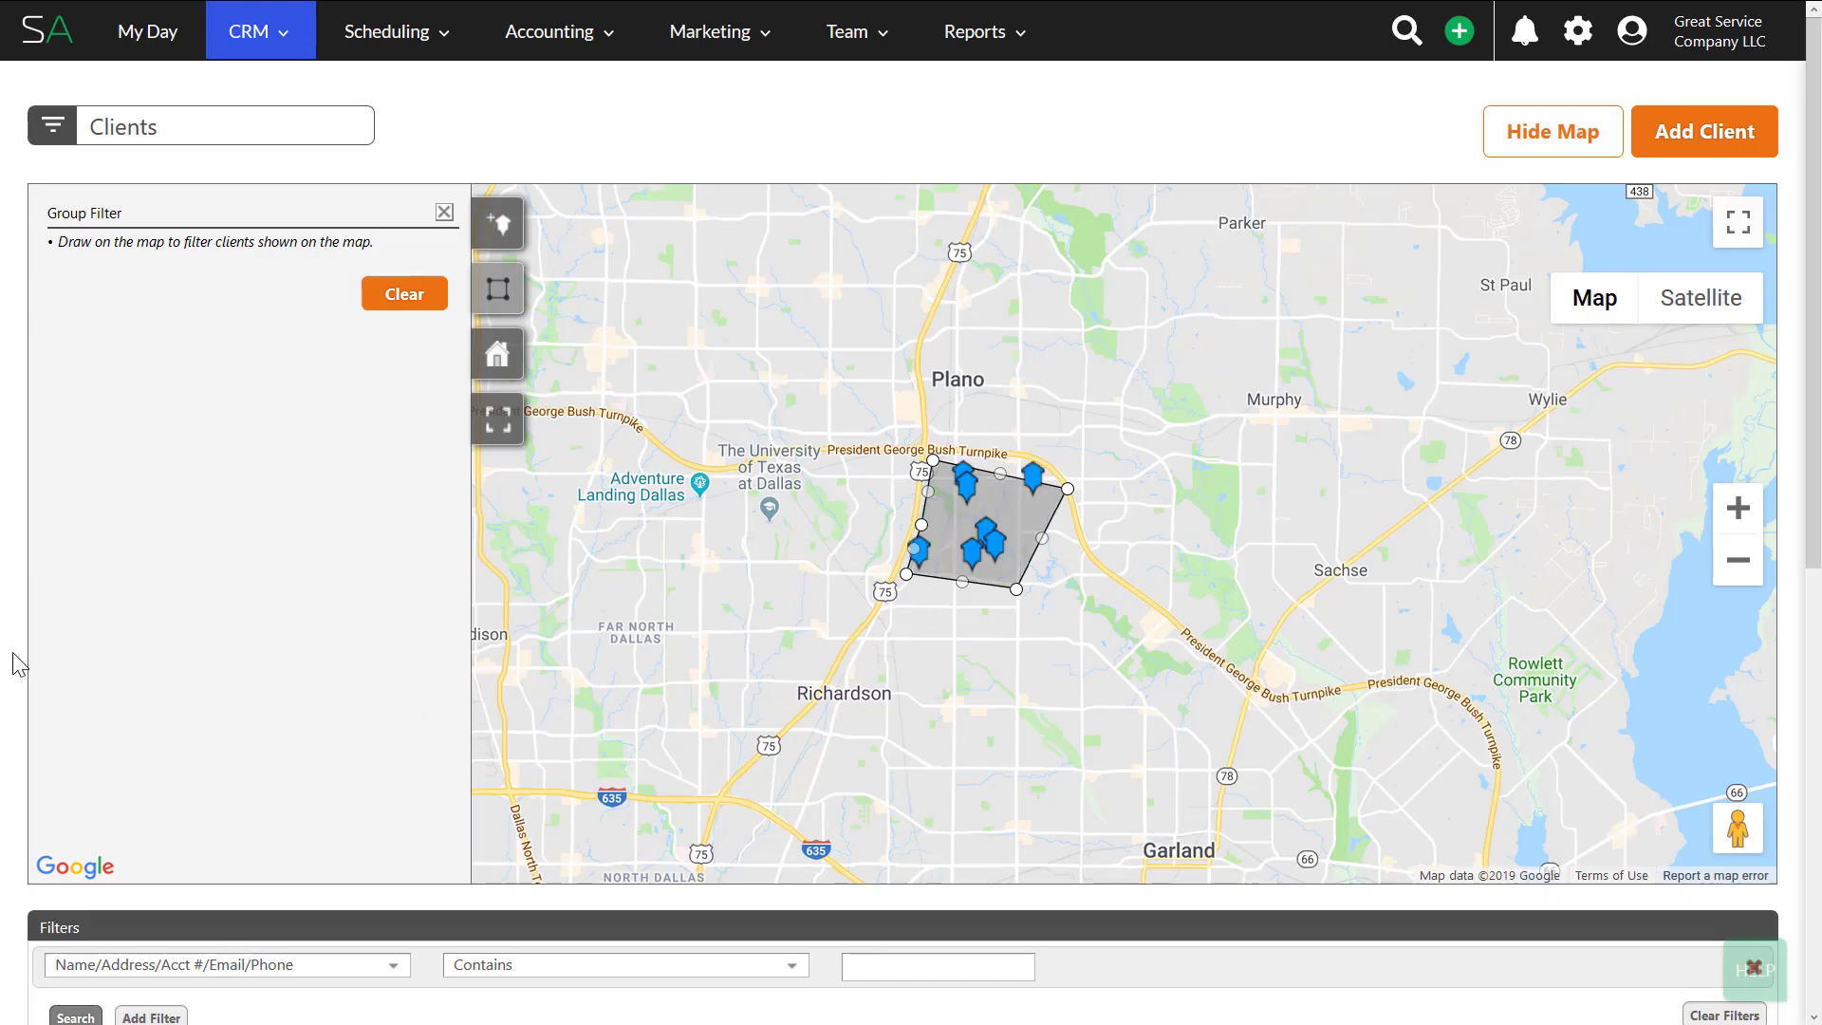
{"action": "scroll", "coordinate": [19, 663], "scroll_direction": "down", "scroll_amount": 6}
{"action": "scroll", "coordinate": [33, 649], "scroll_direction": "down", "scroll_amount": 2}
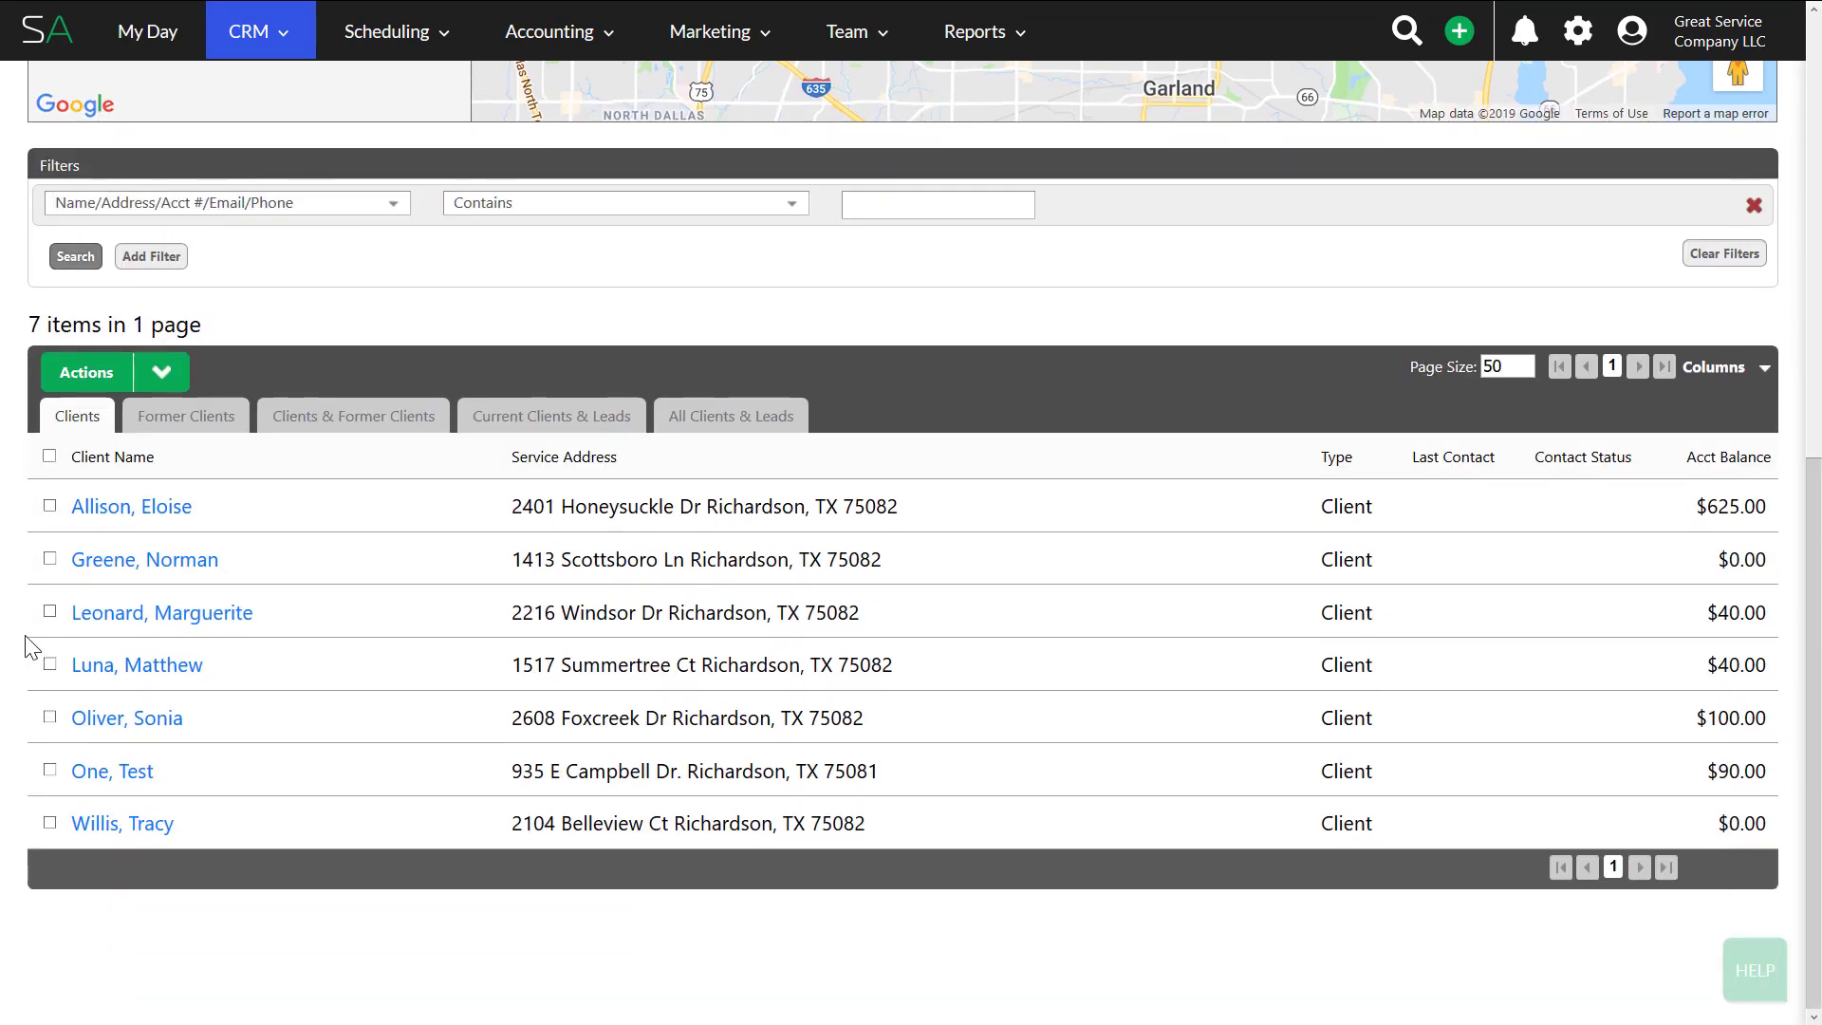
{"action": "left_click", "coordinate": [49, 455]}
{"action": "left_click", "coordinate": [150, 380]}
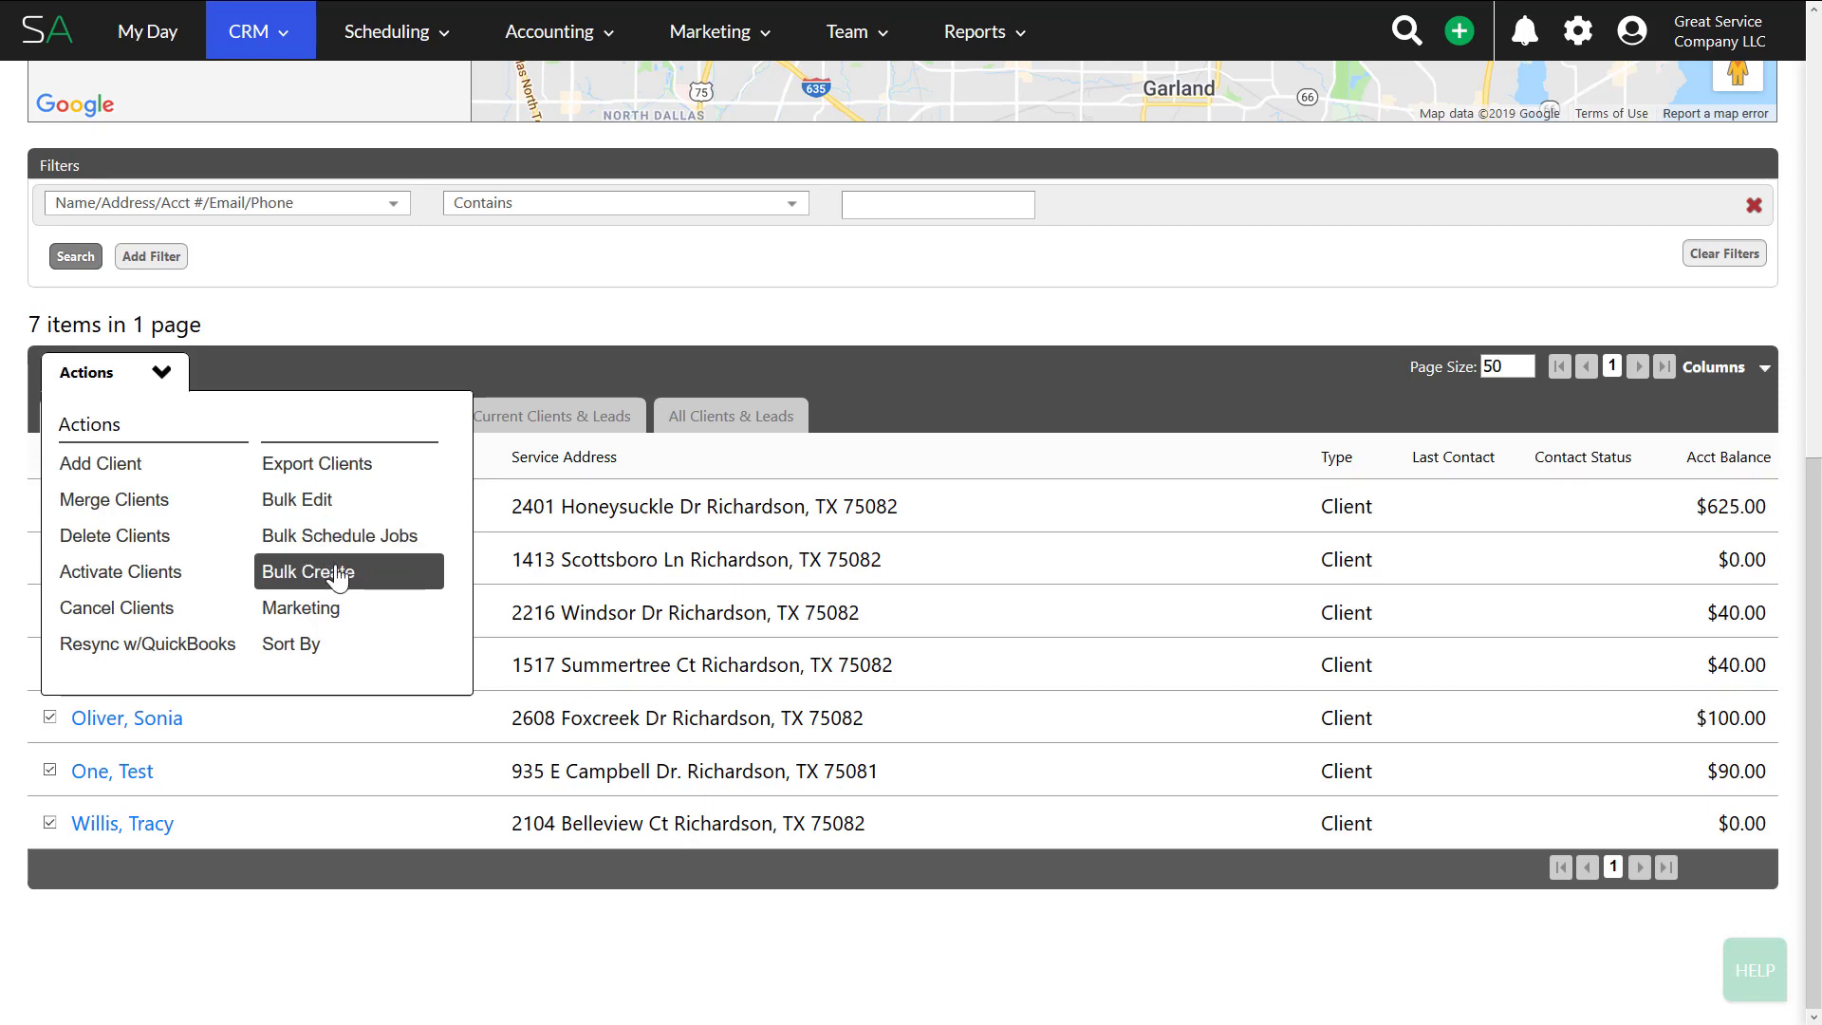
{"action": "left_click", "coordinate": [49, 457]}
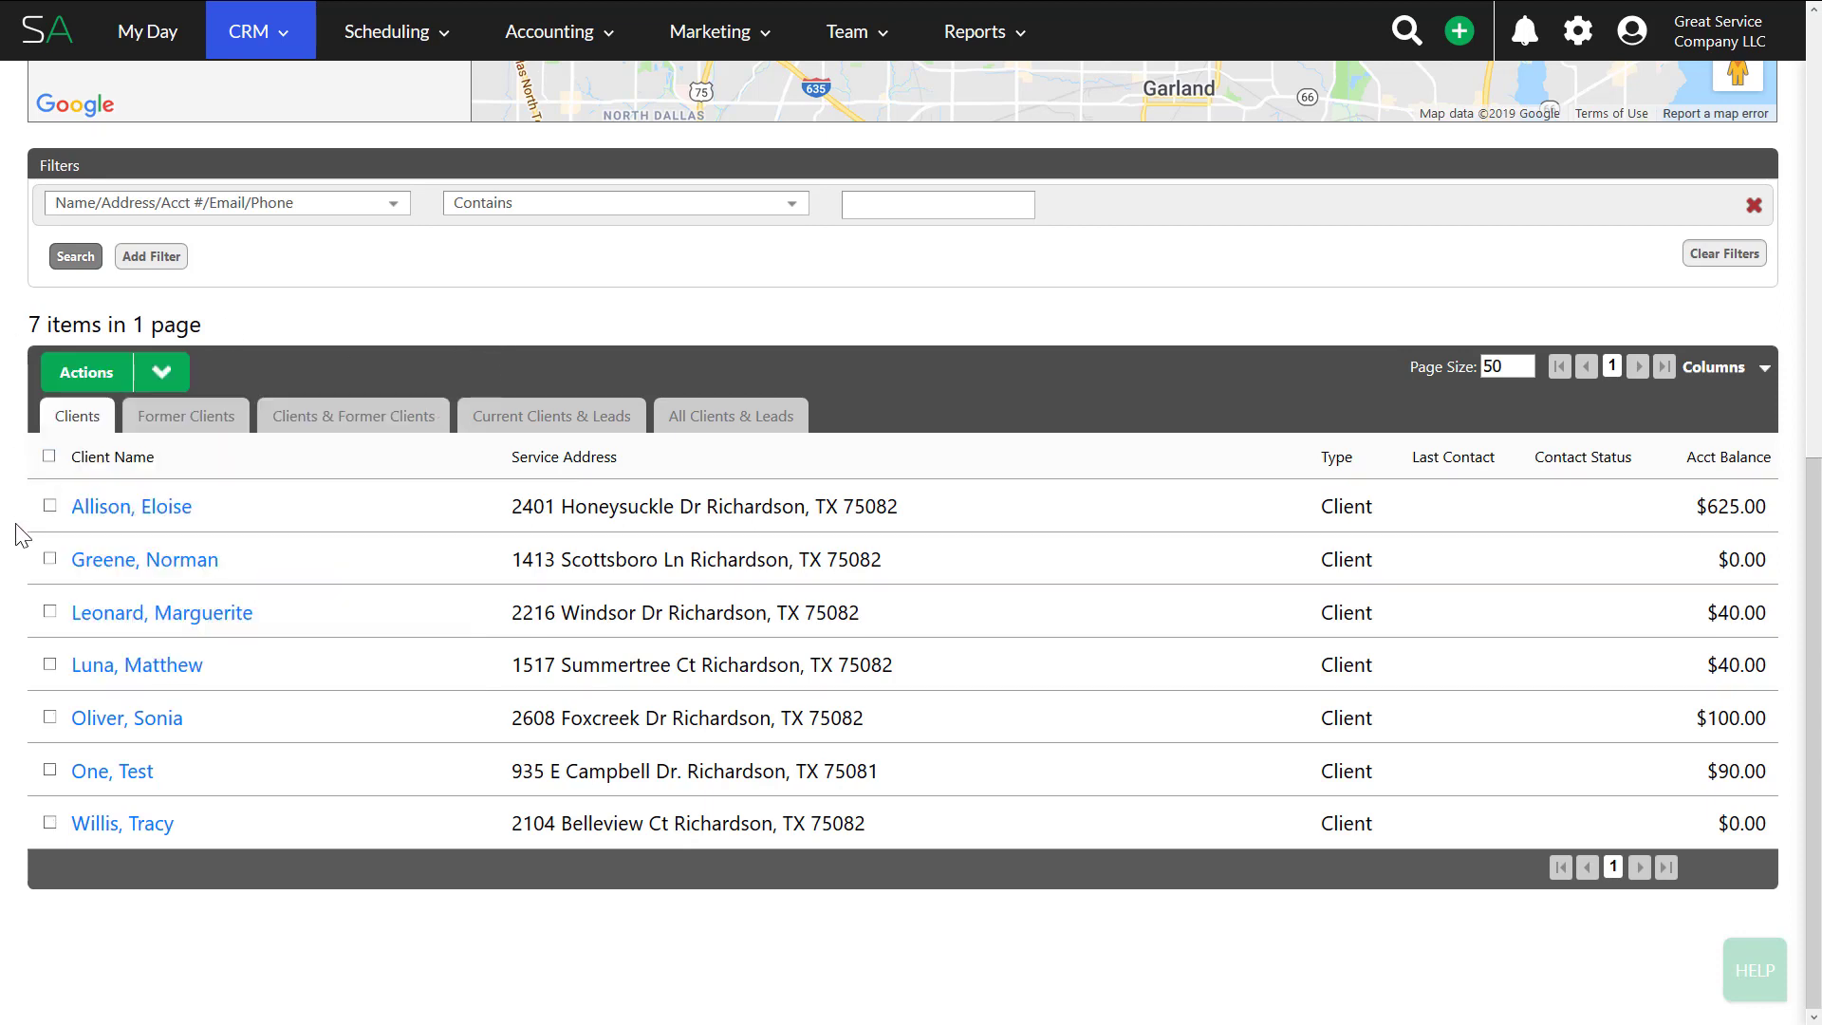
{"action": "scroll", "coordinate": [19, 556], "scroll_direction": "up", "scroll_amount": 8}
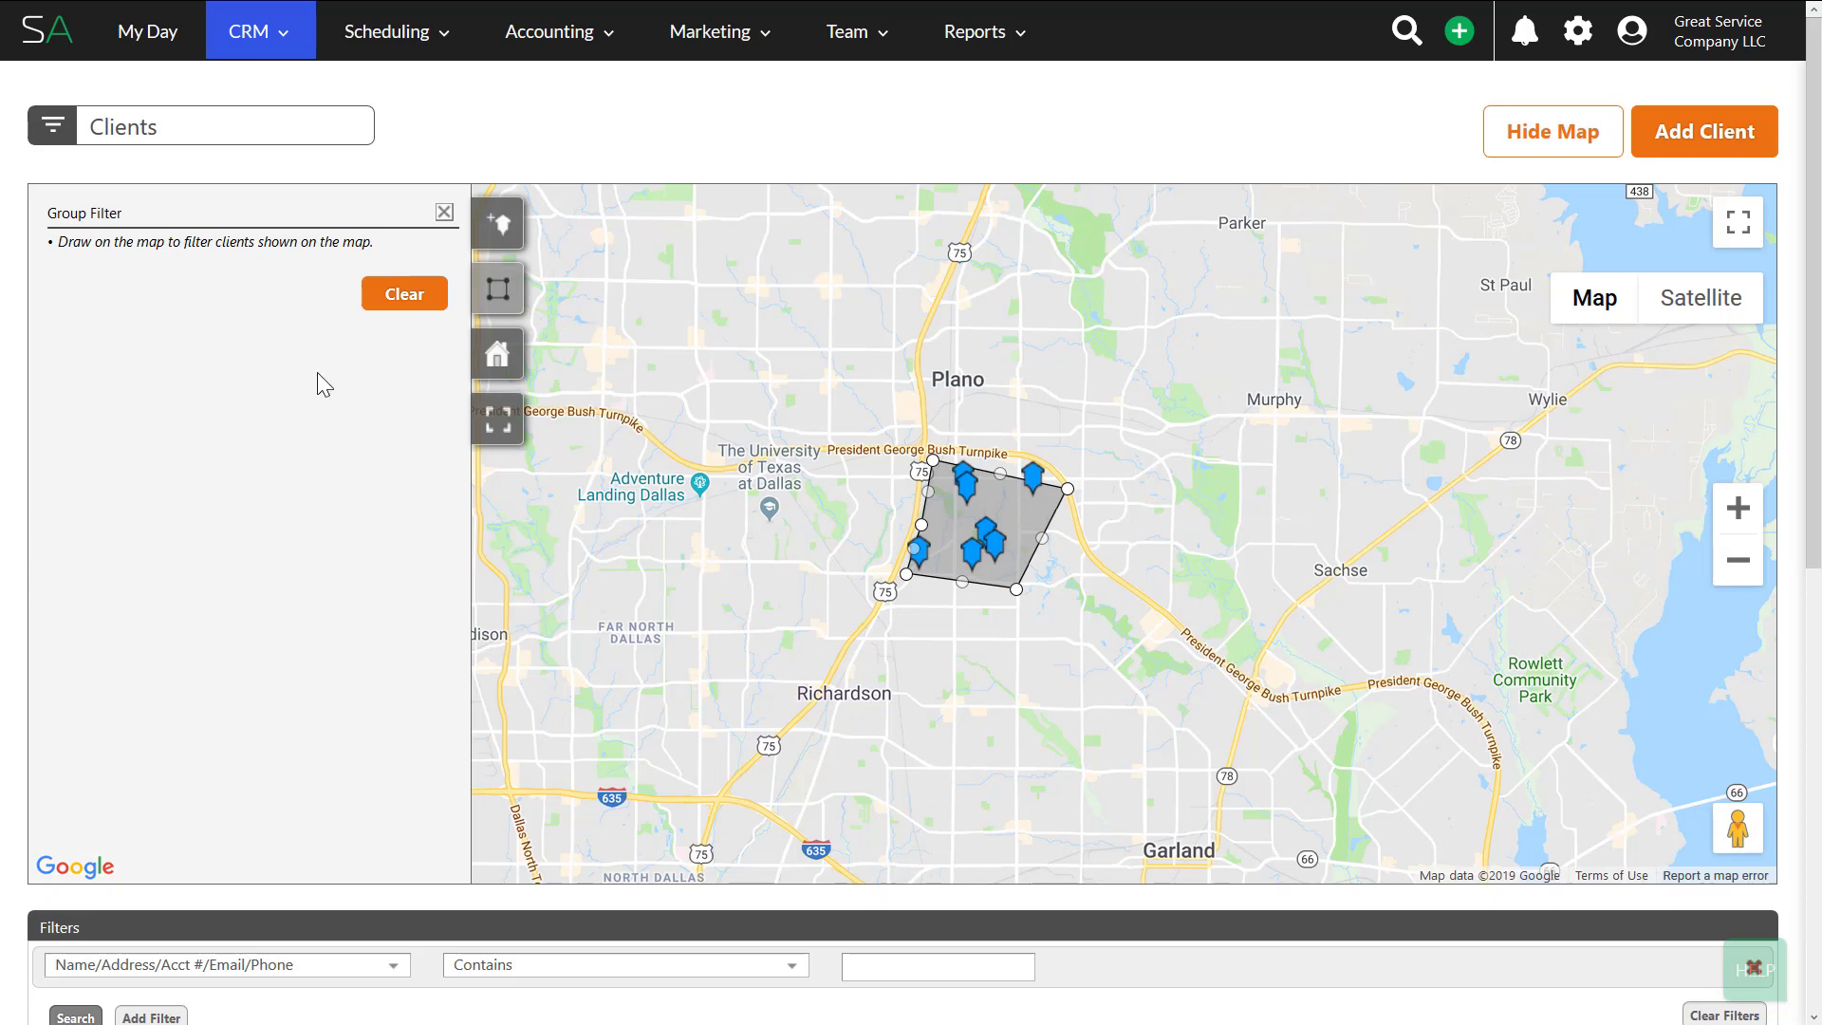
- Go to CRM > Leads and scroll down to the Matterhorn Dr Leads rows
{"action": "left_click", "coordinate": [280, 36]}
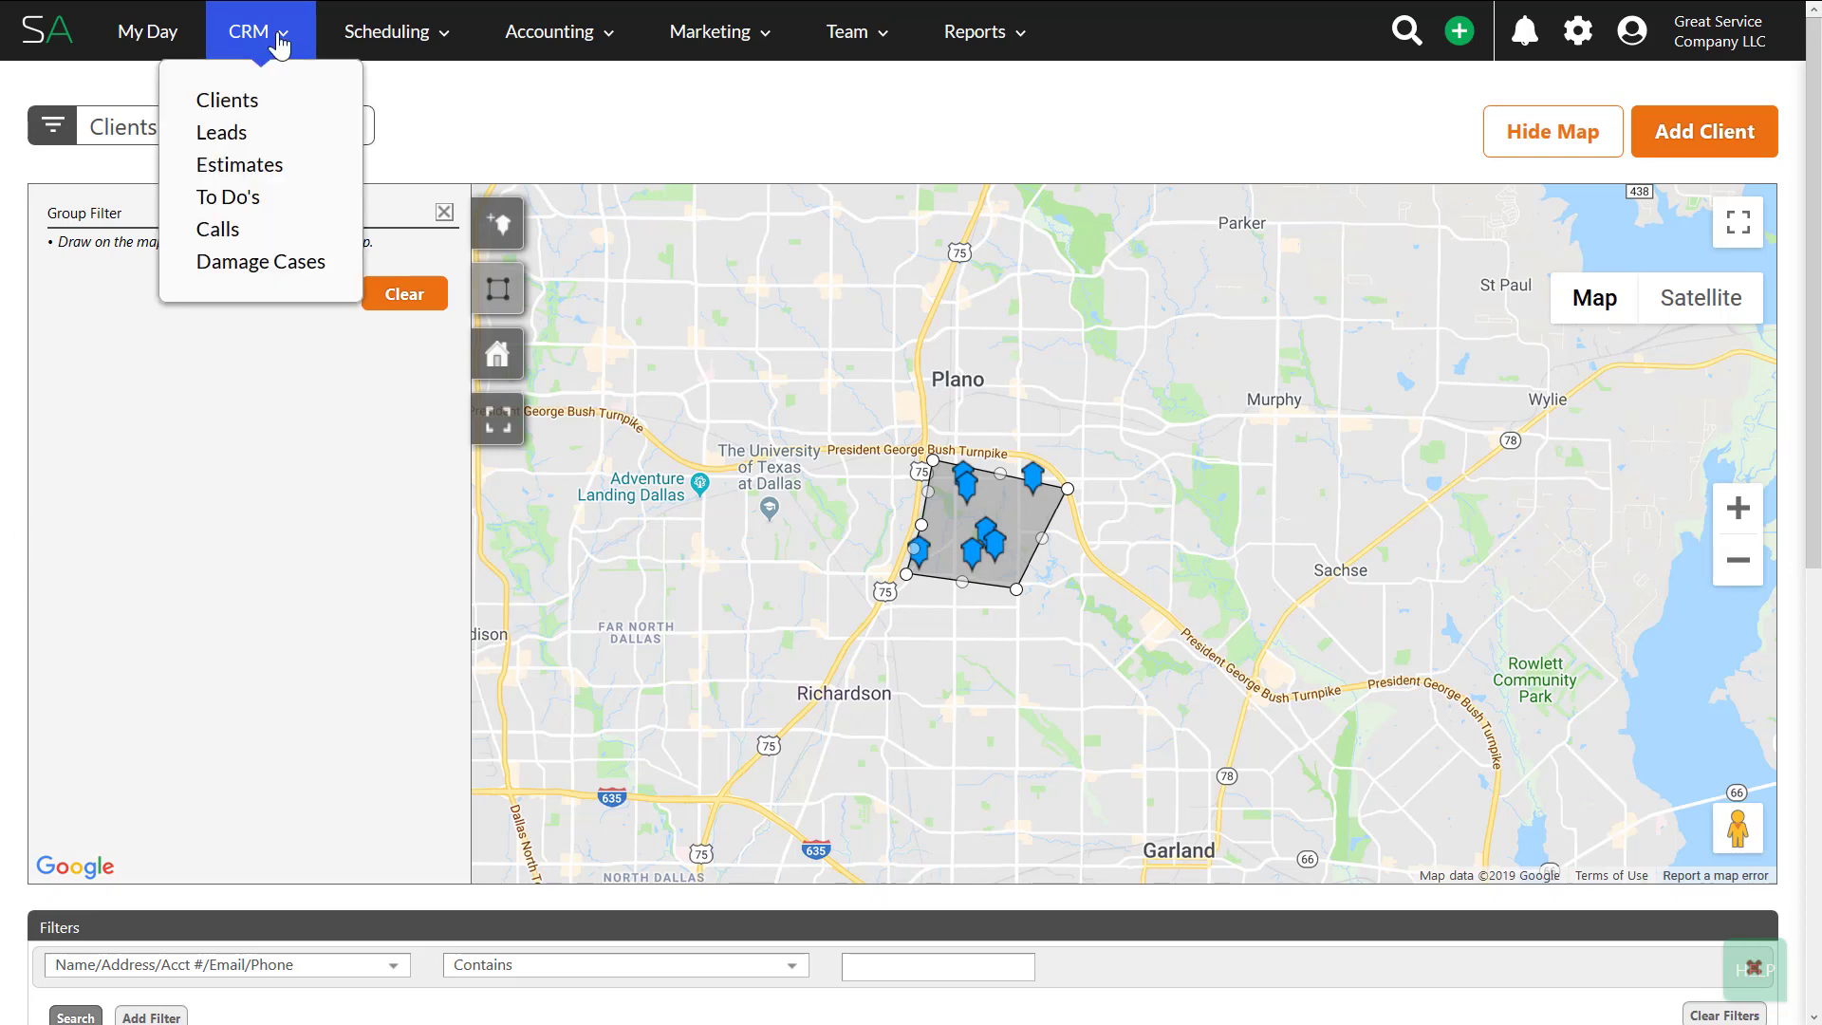
{"action": "left_click", "coordinate": [253, 136]}
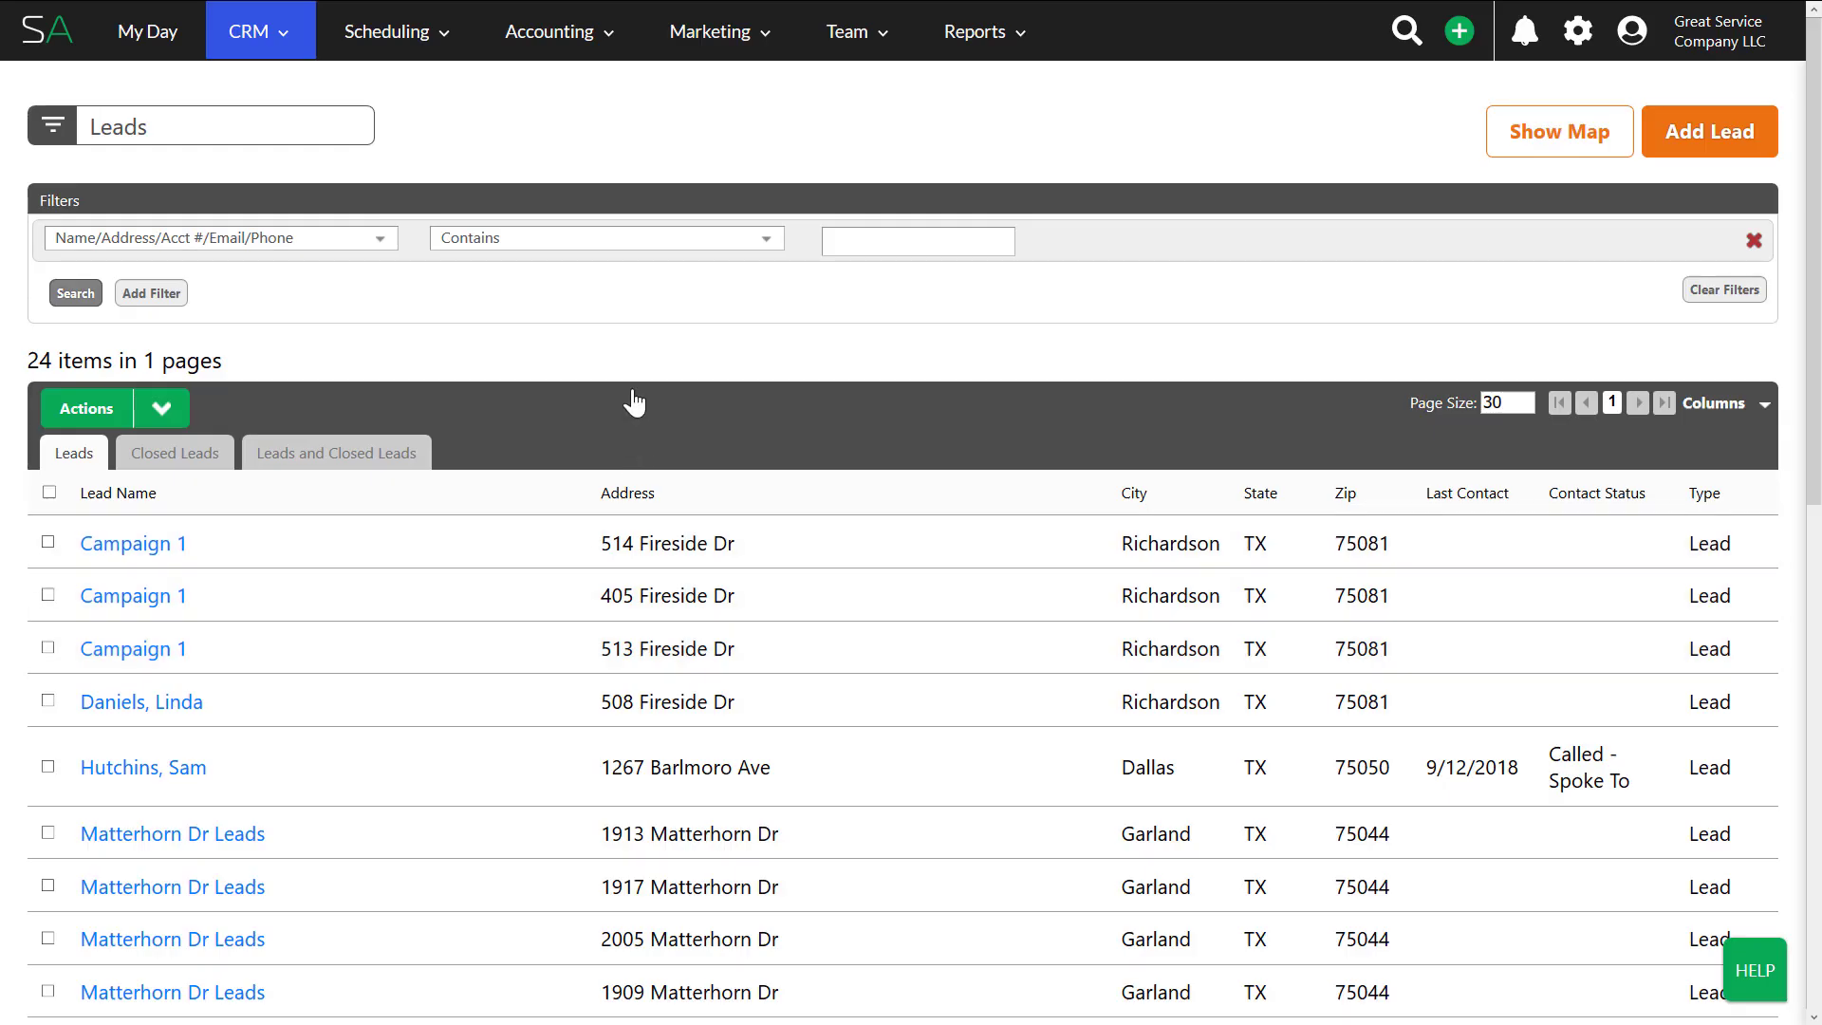
{"action": "scroll", "coordinate": [626, 379], "scroll_direction": "down", "scroll_amount": 6}
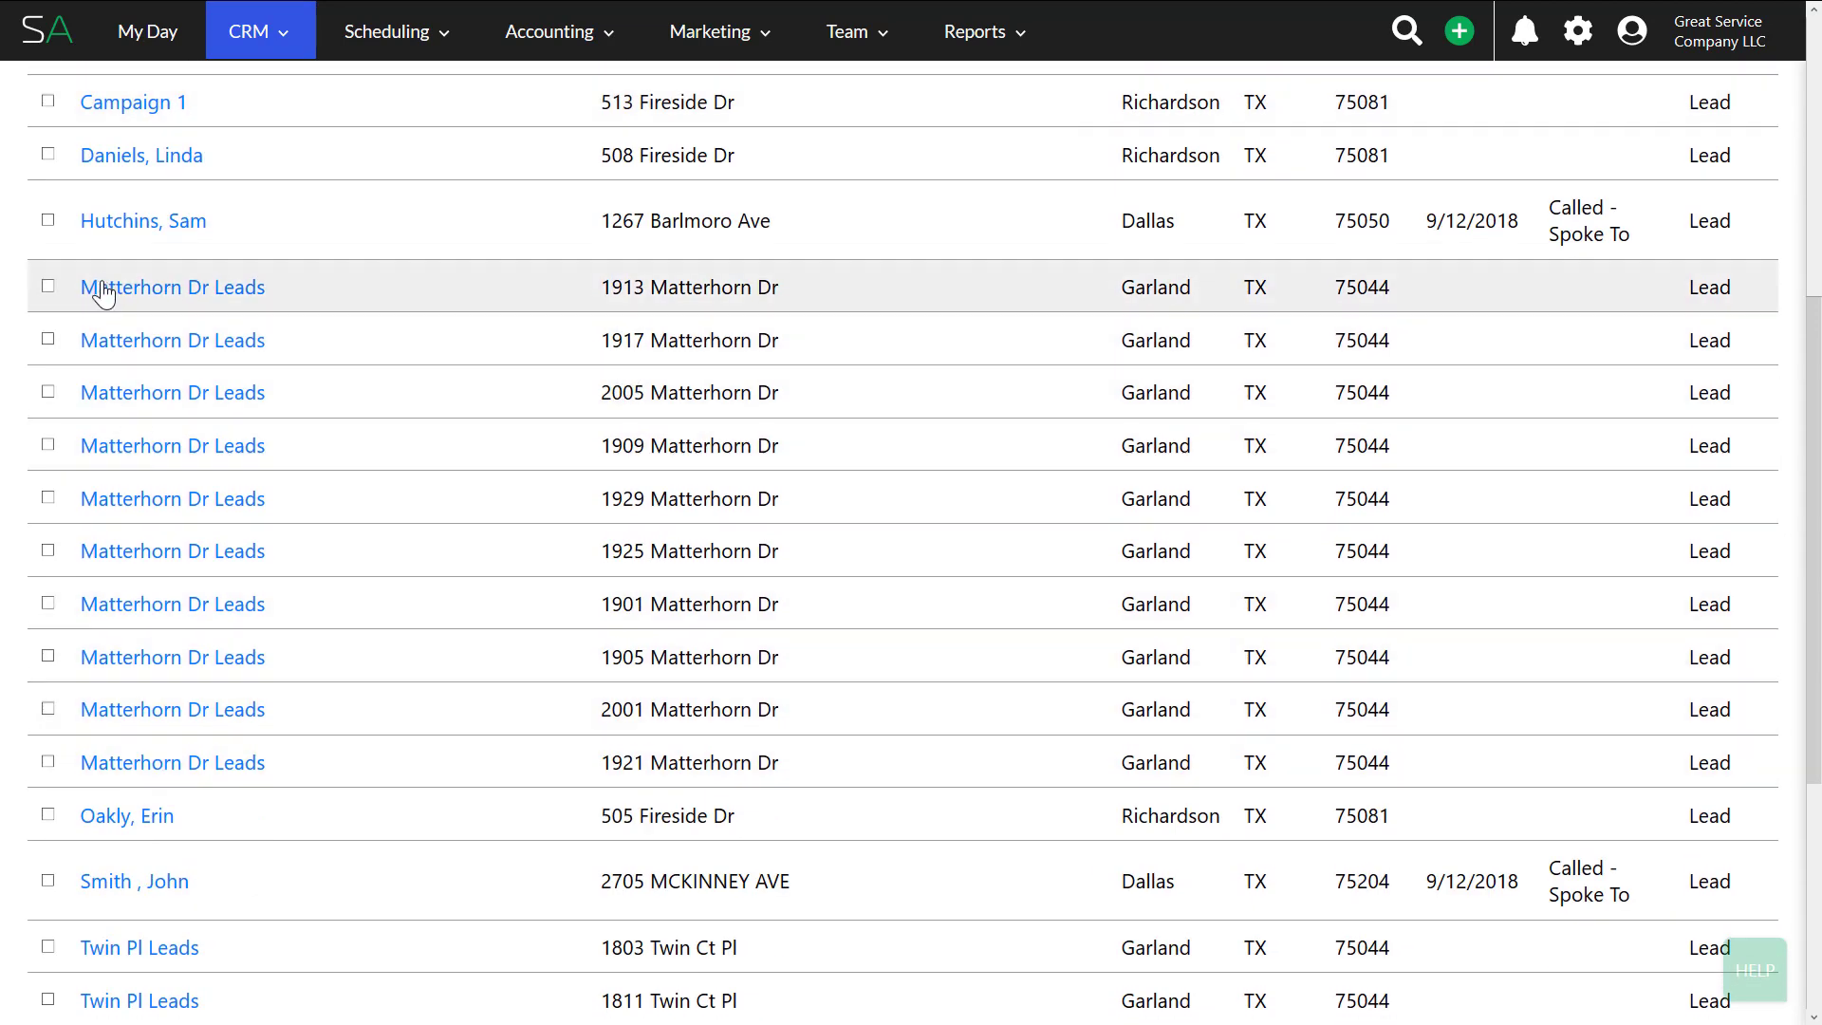
{"action": "left_click", "coordinate": [48, 287]}
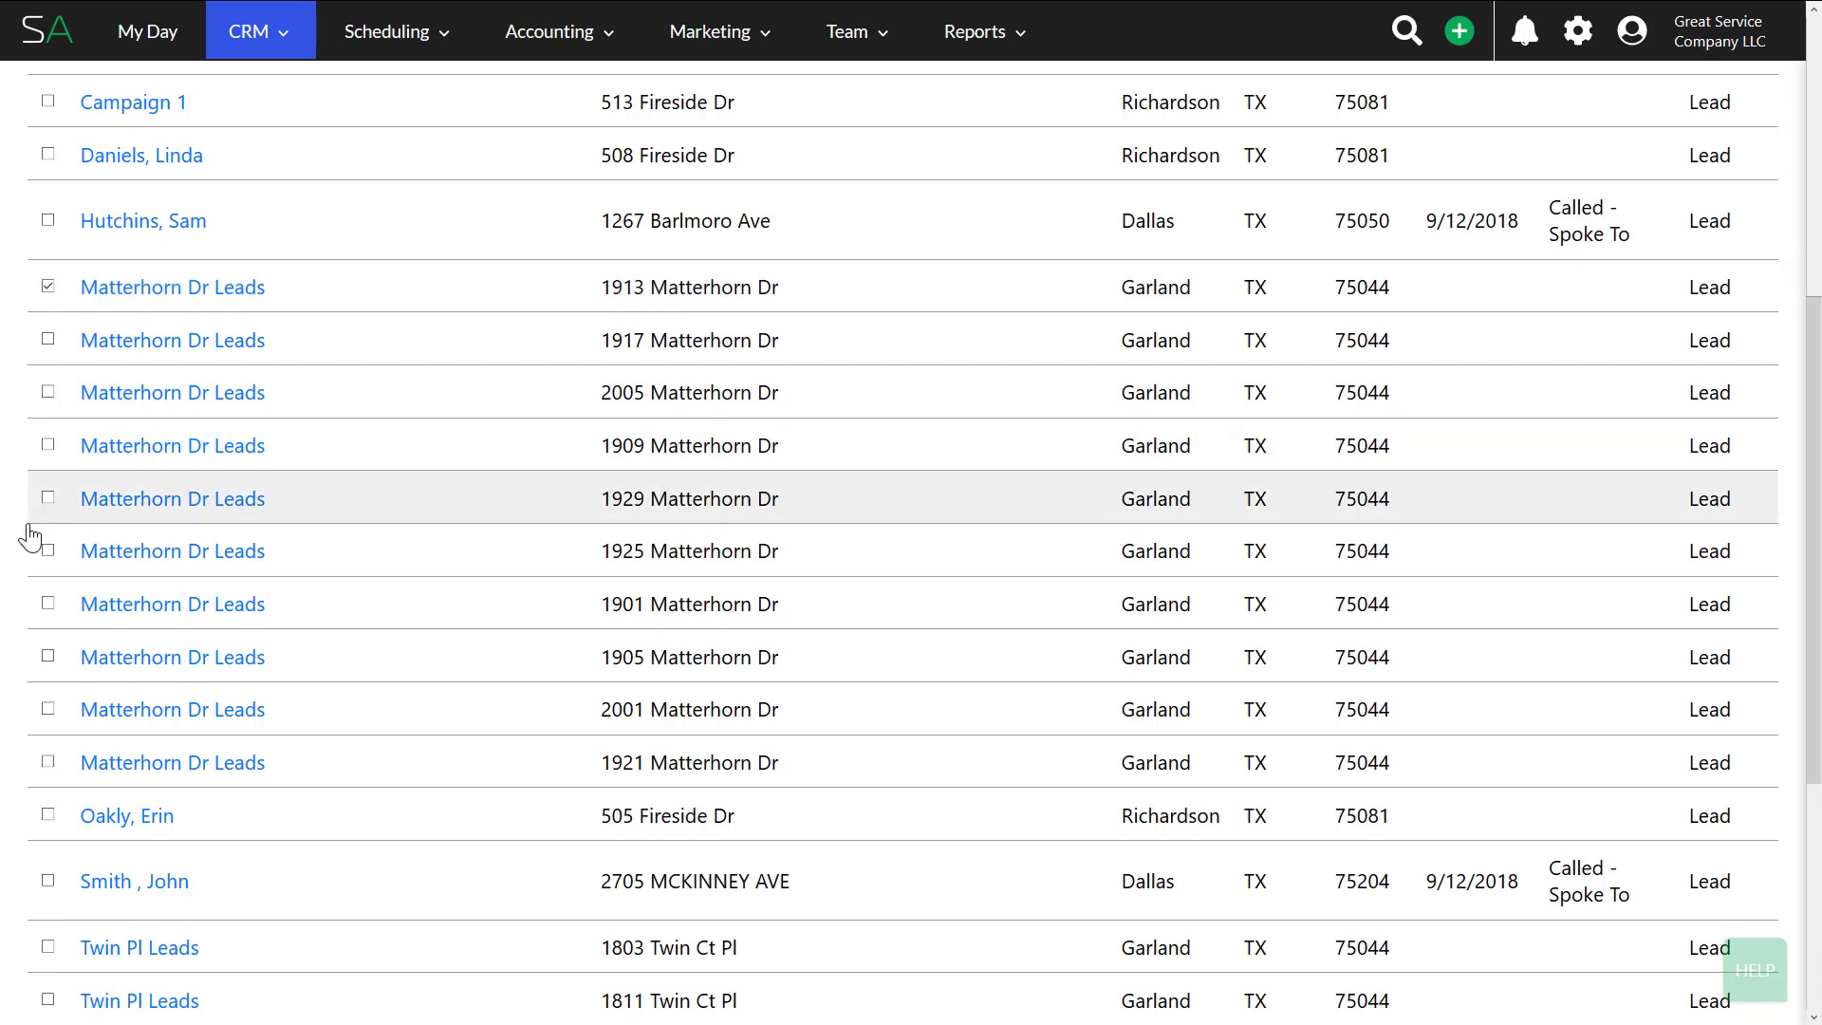
{"action": "left_click", "coordinate": [48, 763], "text": "shift"}
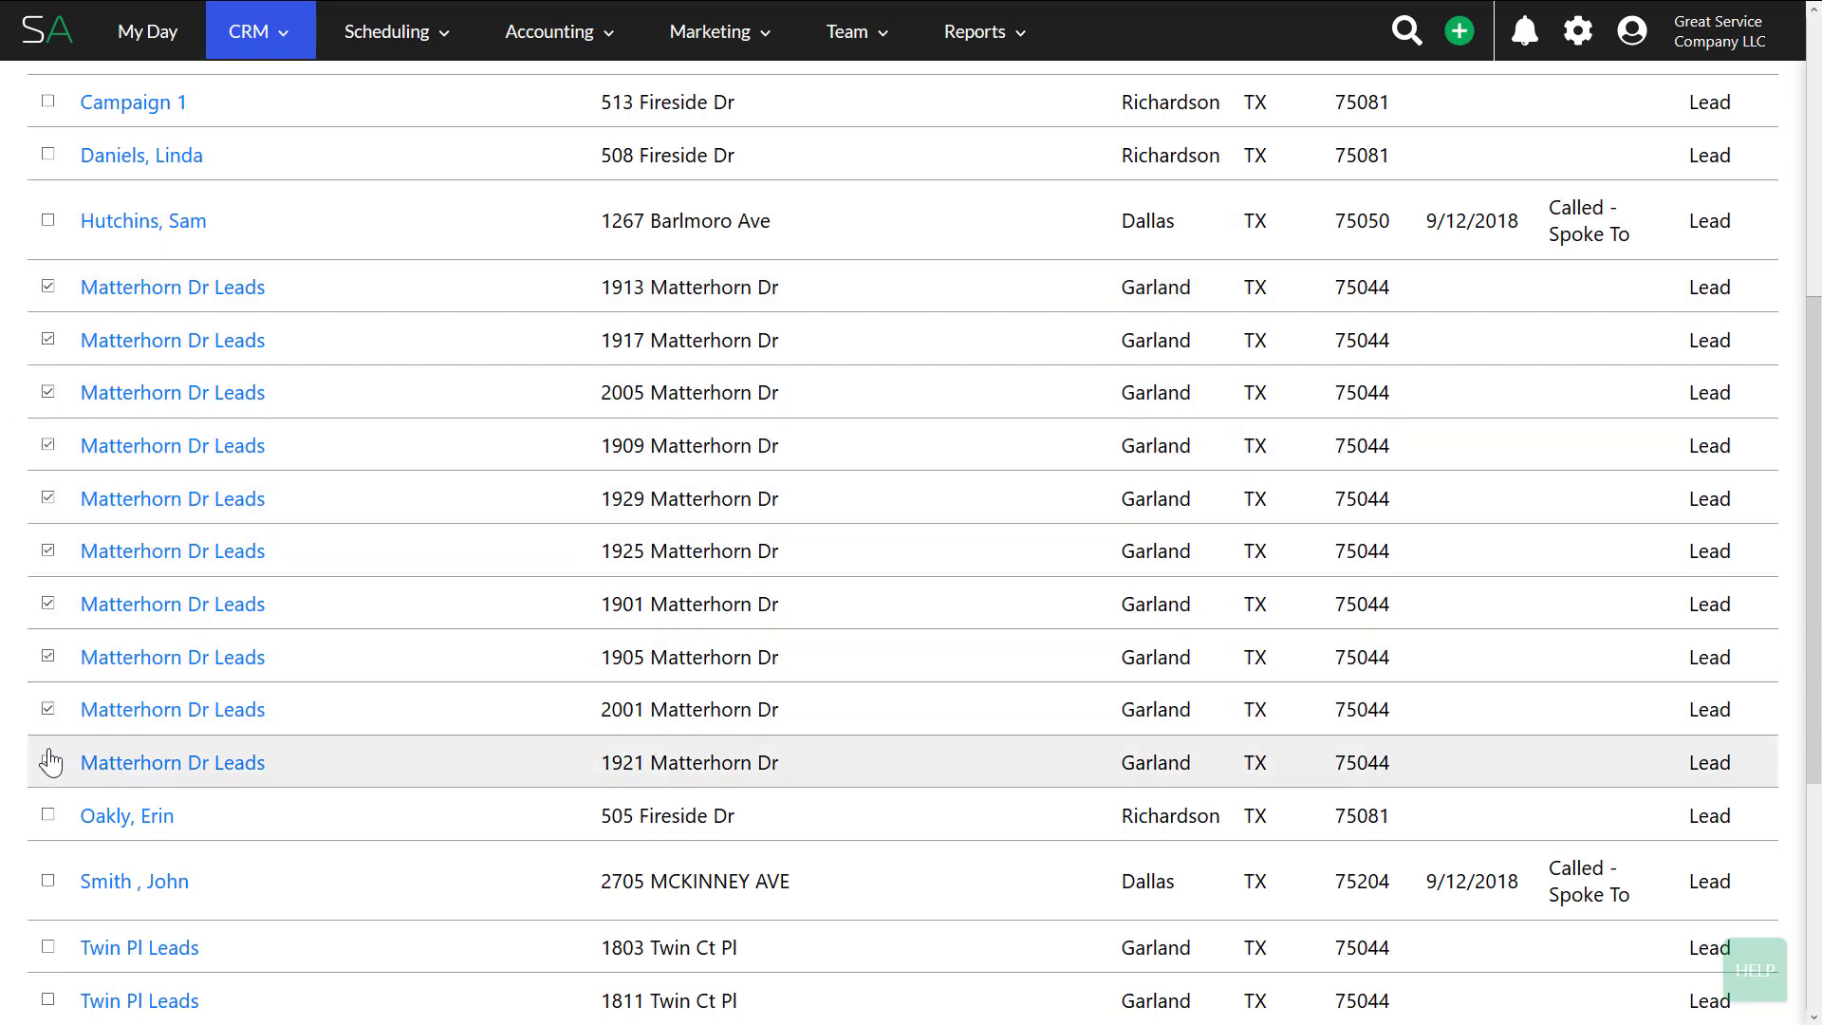
{"action": "scroll", "coordinate": [10, 737], "scroll_direction": "up", "scroll_amount": 5}
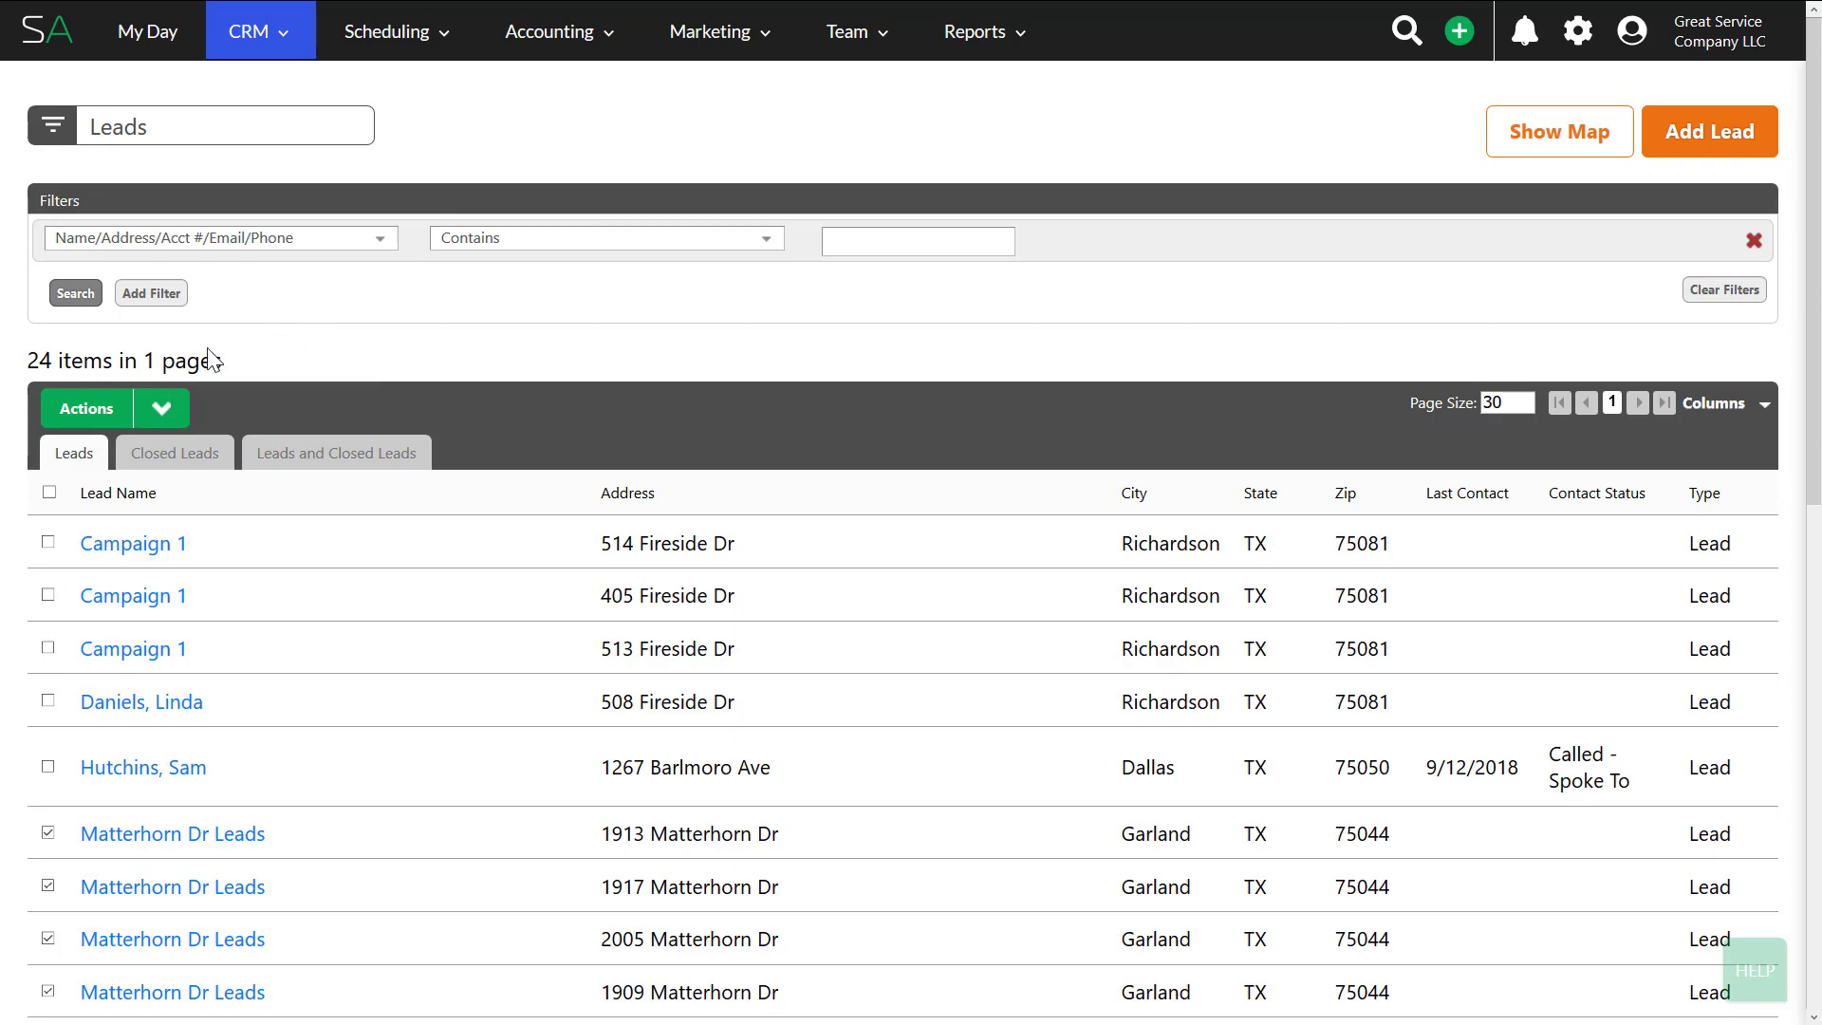
{"action": "left_click", "coordinate": [161, 408]}
- Start a Basic Marketing letter to the checked leads using the CRM Bundle: Big Deal / Coupon template
{"action": "left_click", "coordinate": [278, 615]}
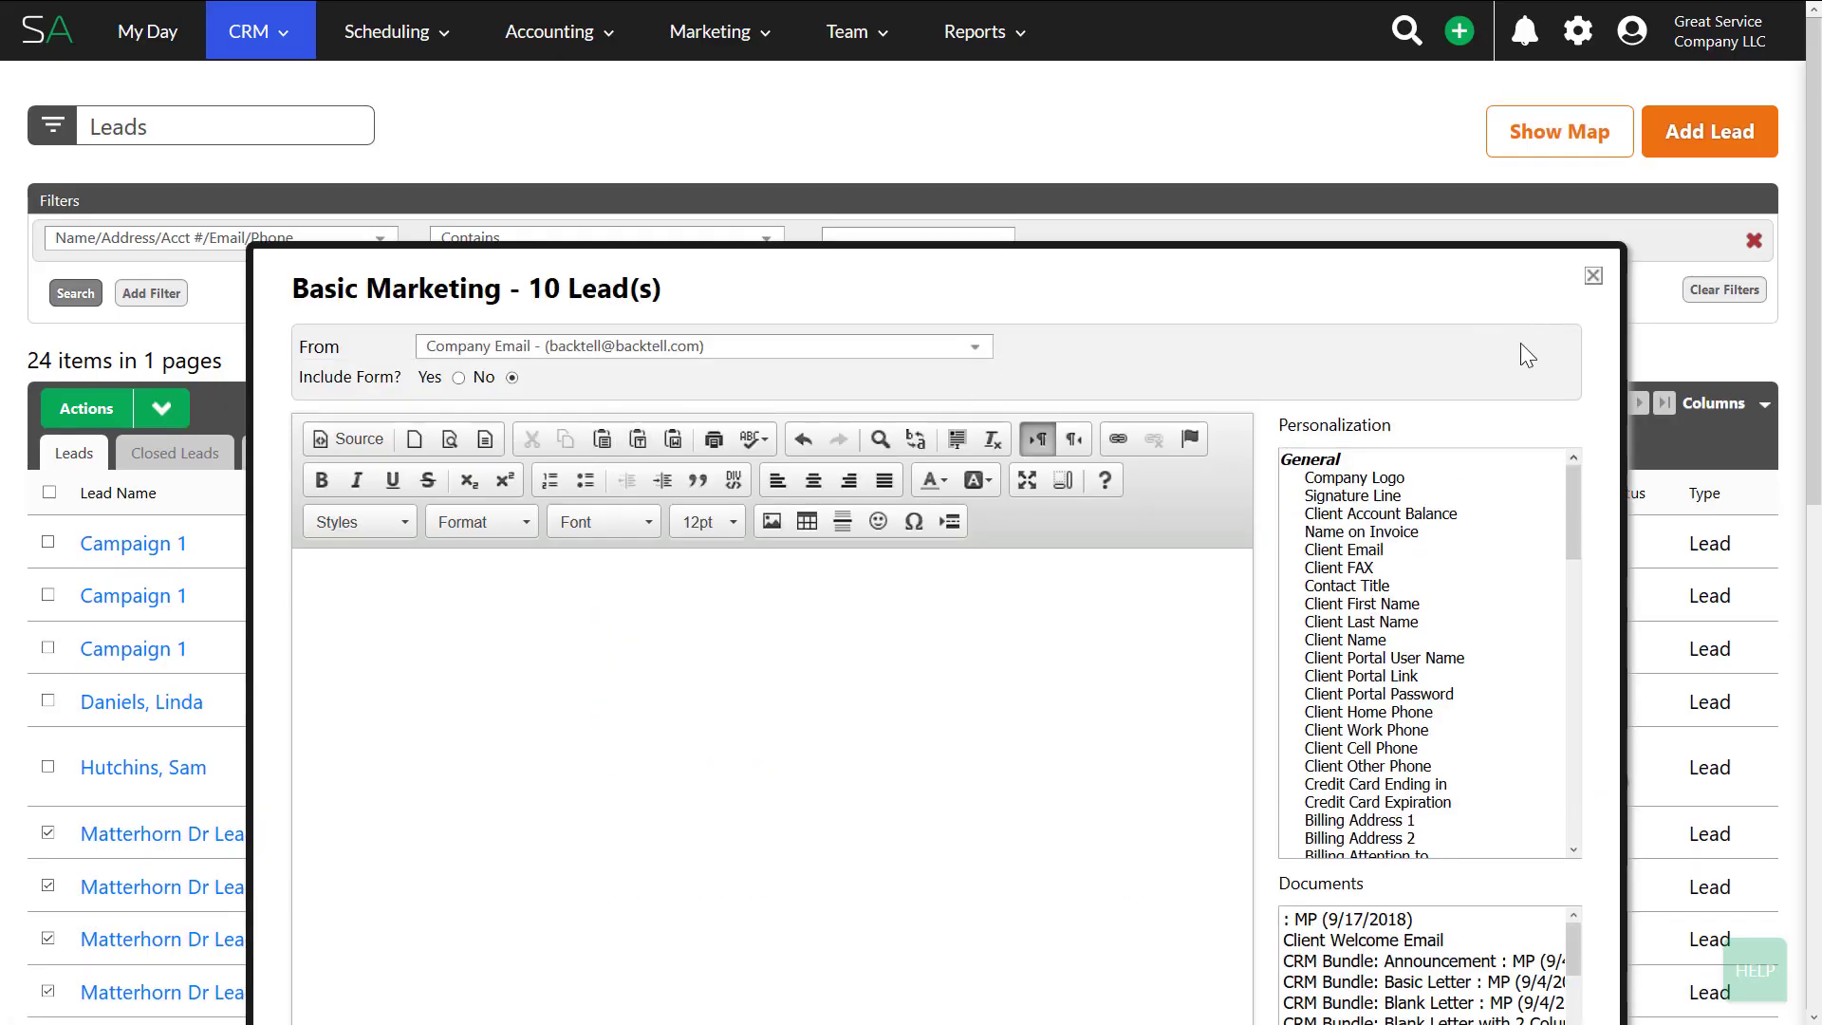
{"action": "scroll", "coordinate": [1523, 352], "scroll_direction": "down", "scroll_amount": 3}
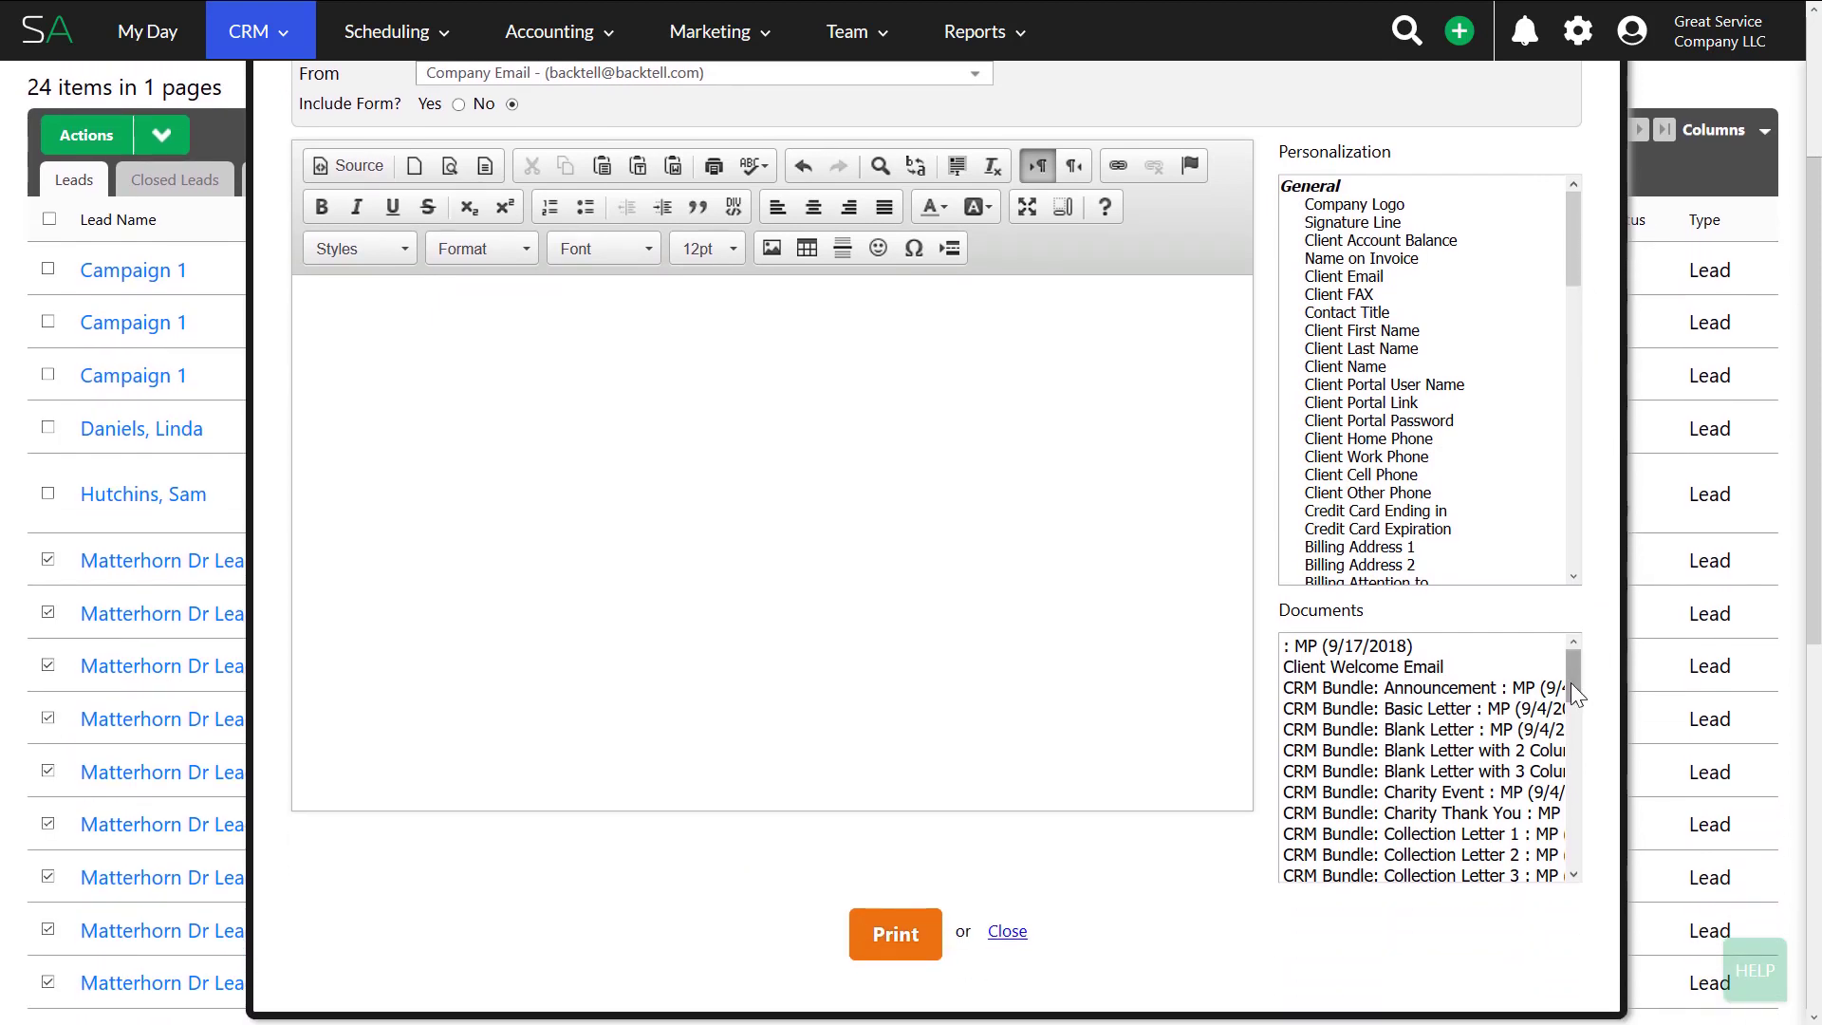
{"action": "left_click_drag", "start_coordinate": [1570, 681], "coordinate": [1575, 835]}
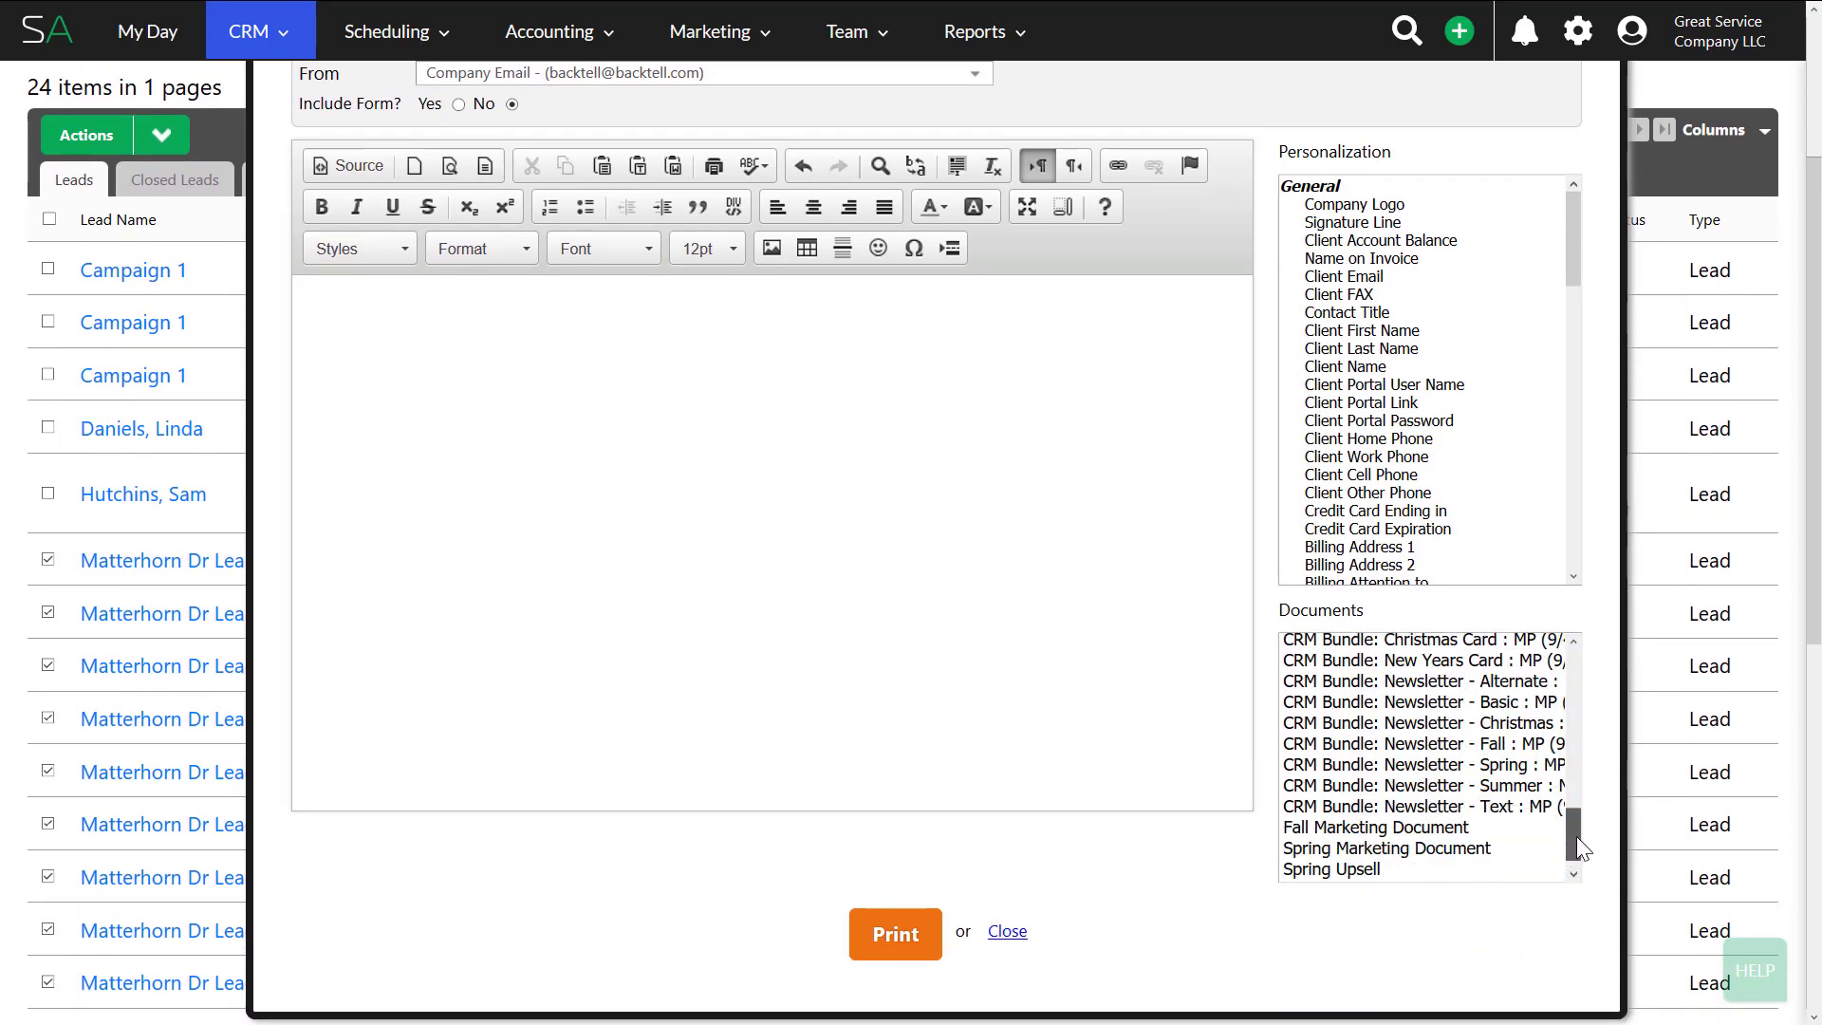
{"action": "left_click_drag", "start_coordinate": [1576, 835], "coordinate": [1583, 817]}
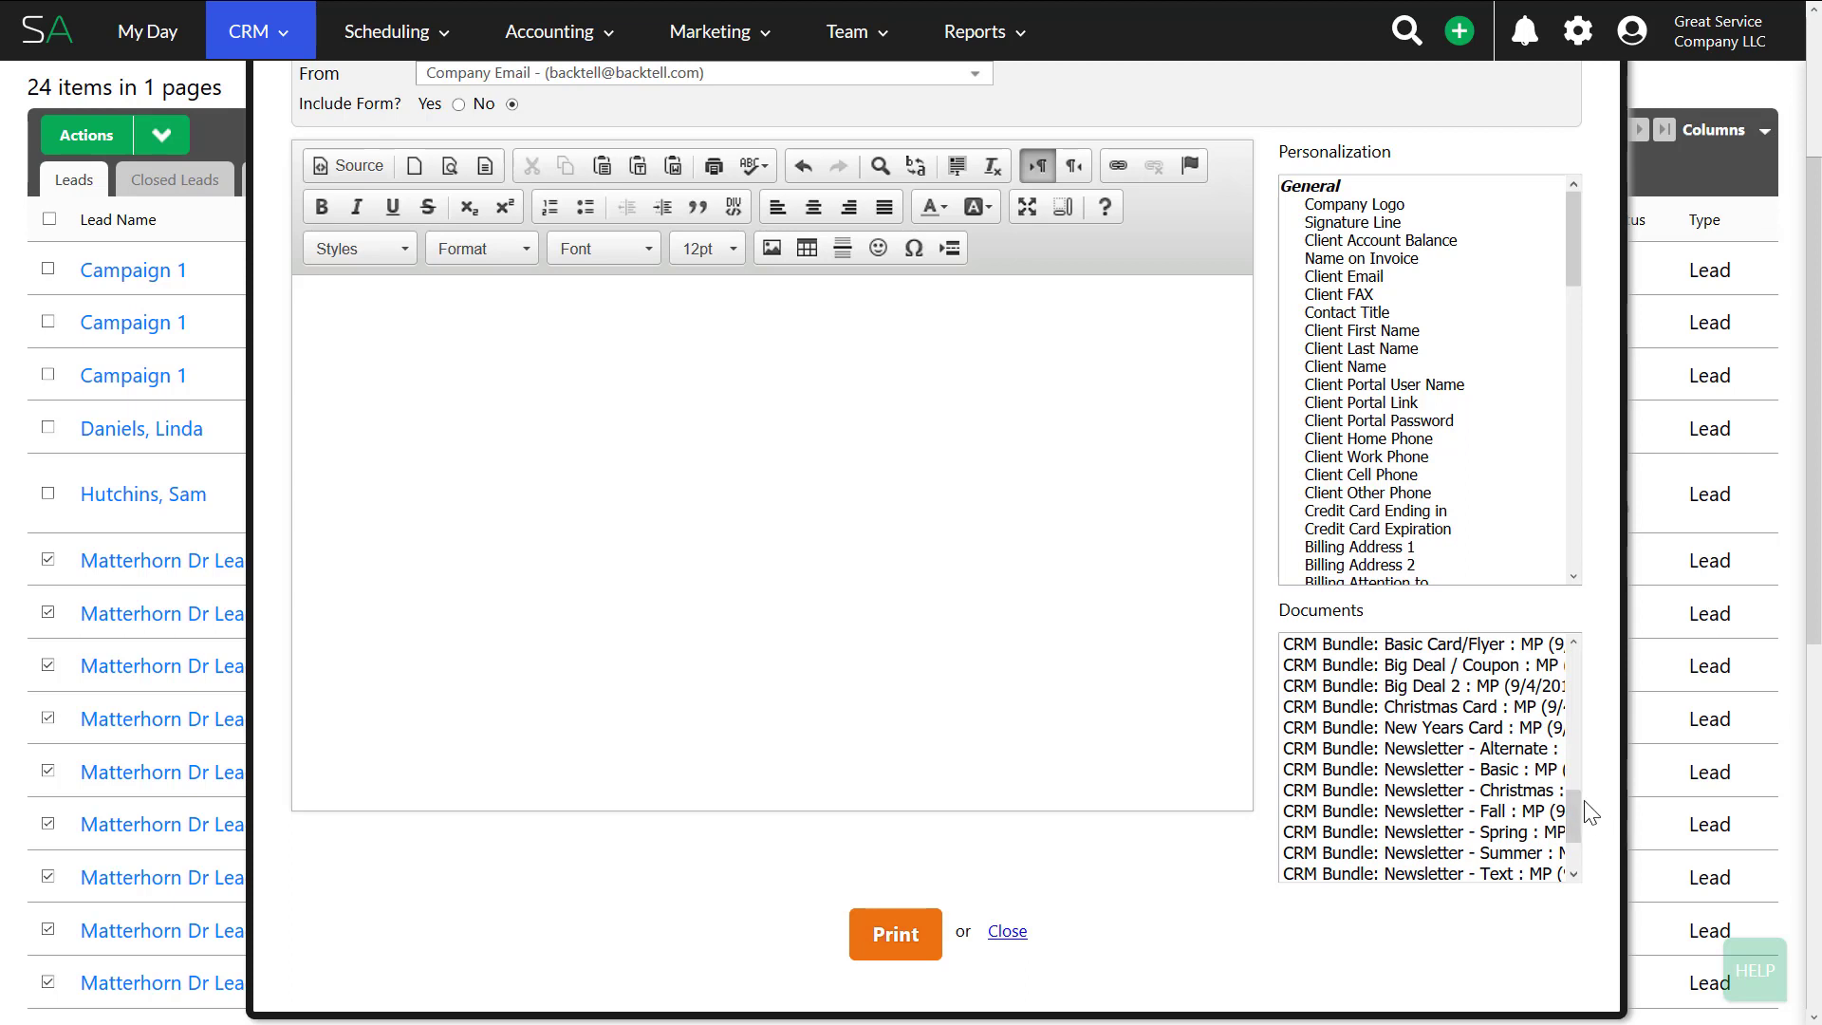
{"action": "left_click", "coordinate": [1447, 667]}
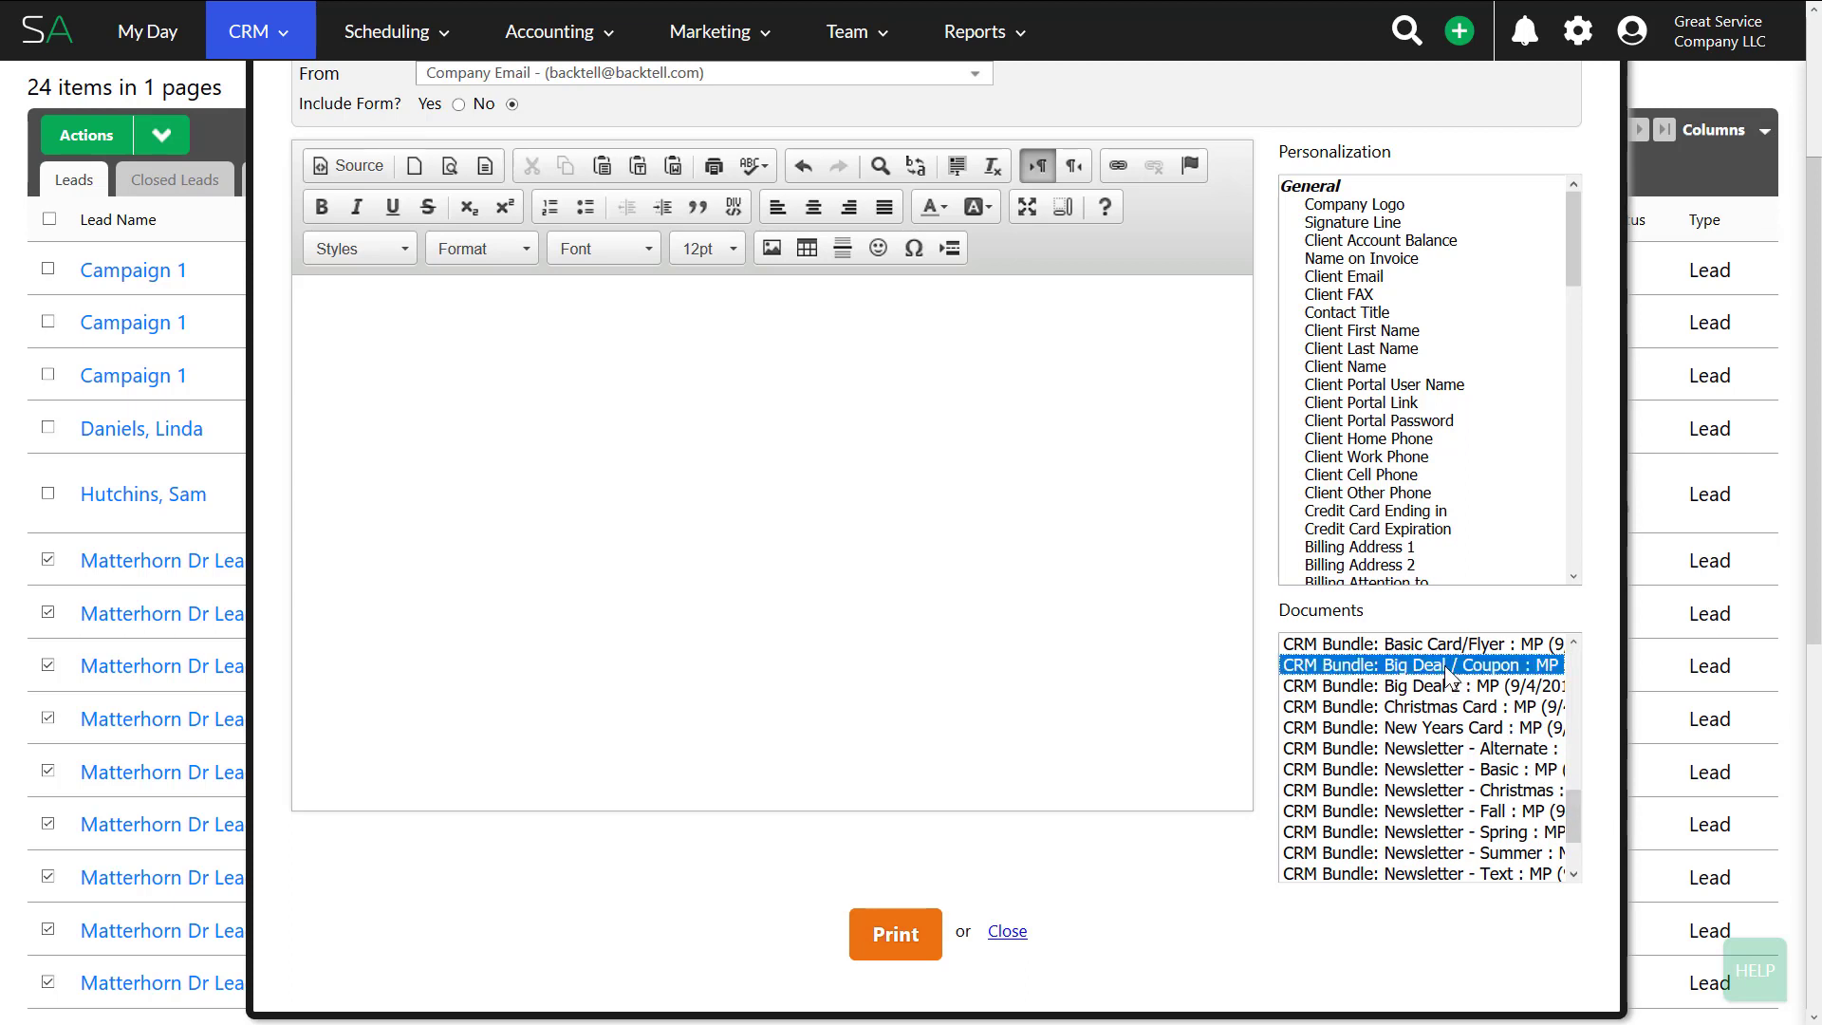
- Load the Big Deal / Coupon template into the letter and review its 'Get 20% Off' offer
{"action": "double_click", "coordinate": [1446, 667]}
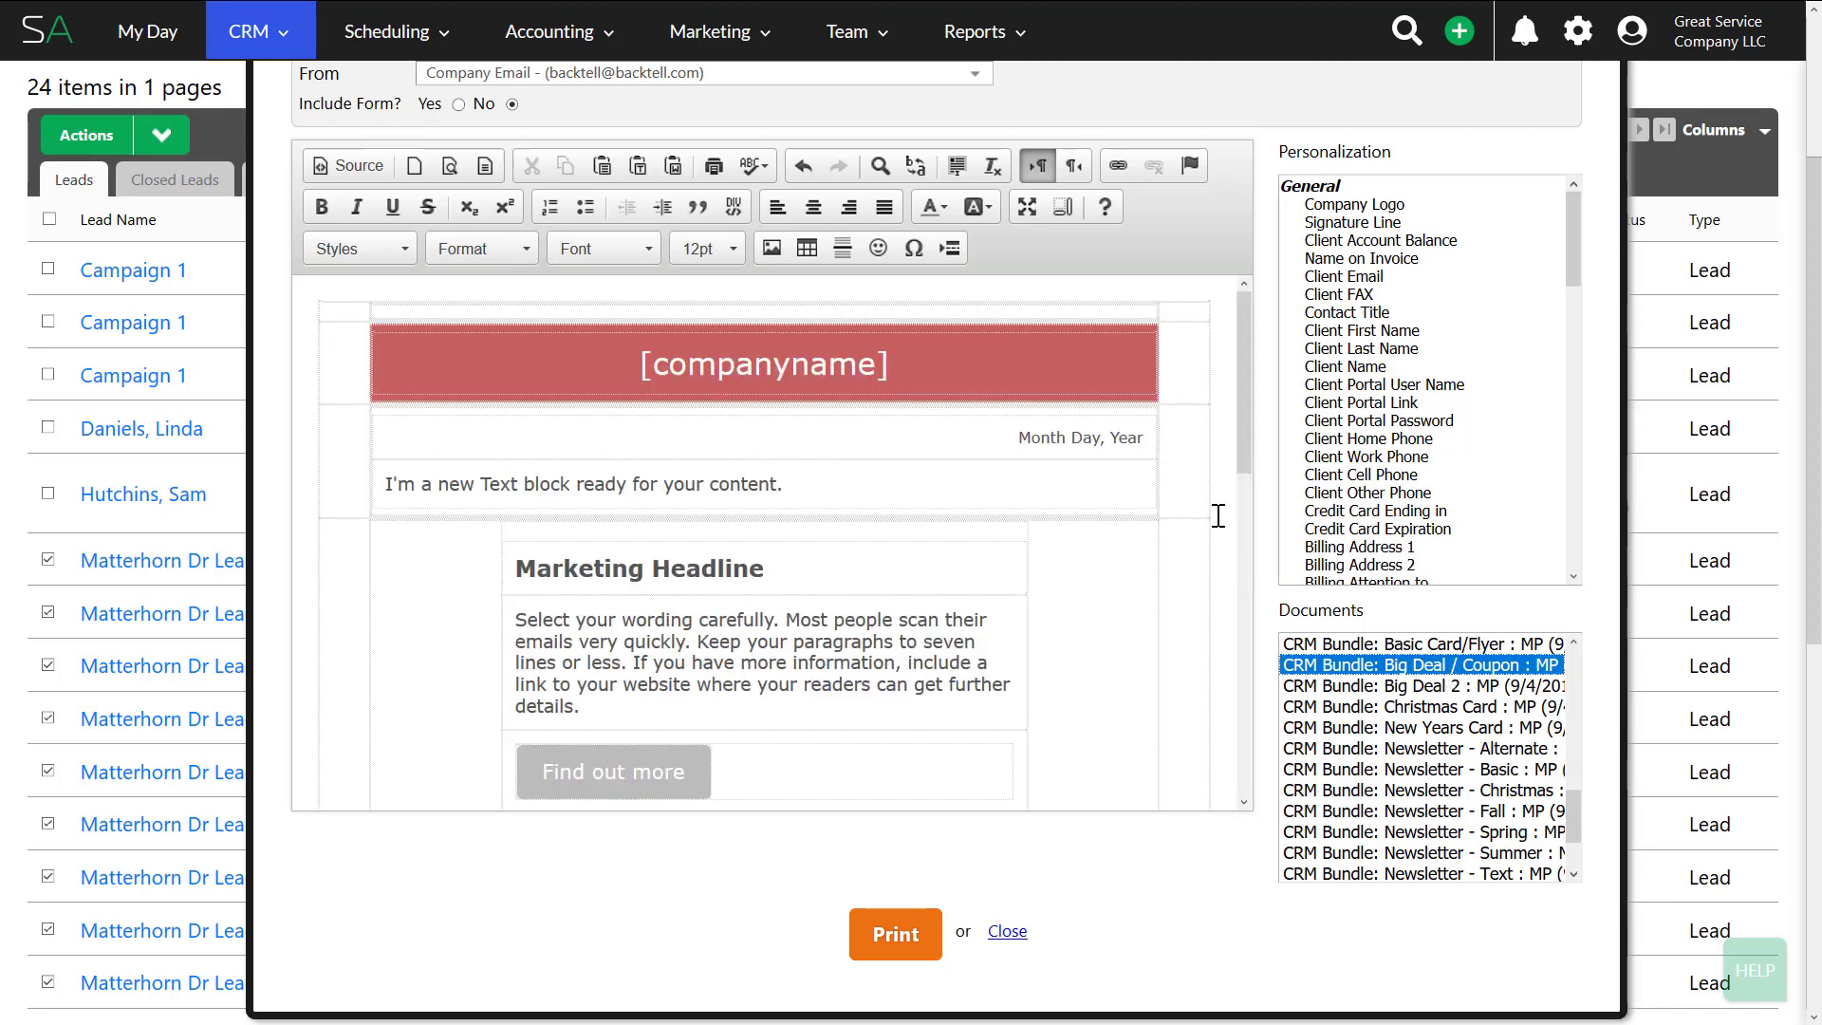
{"action": "left_click", "coordinate": [1148, 437]}
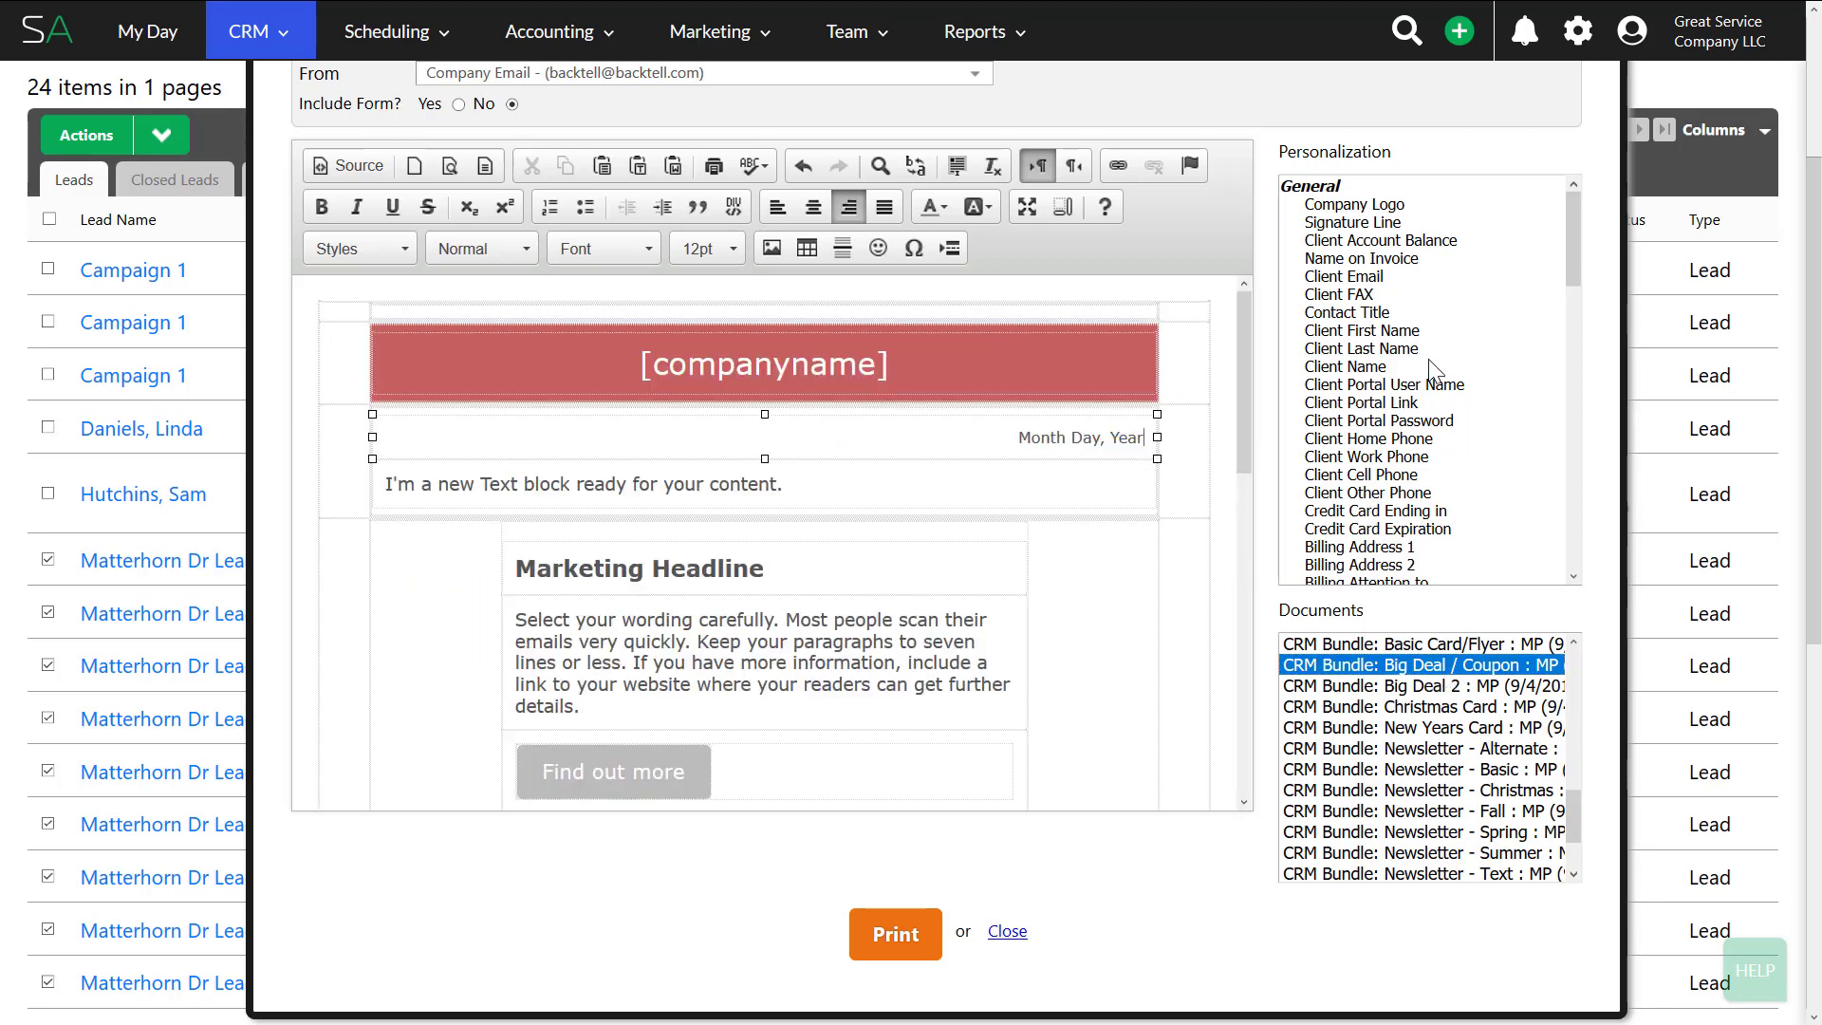
{"action": "scroll", "coordinate": [1436, 372], "scroll_direction": "down", "scroll_amount": 2}
{"action": "scroll", "coordinate": [1388, 465], "scroll_direction": "down", "scroll_amount": 4}
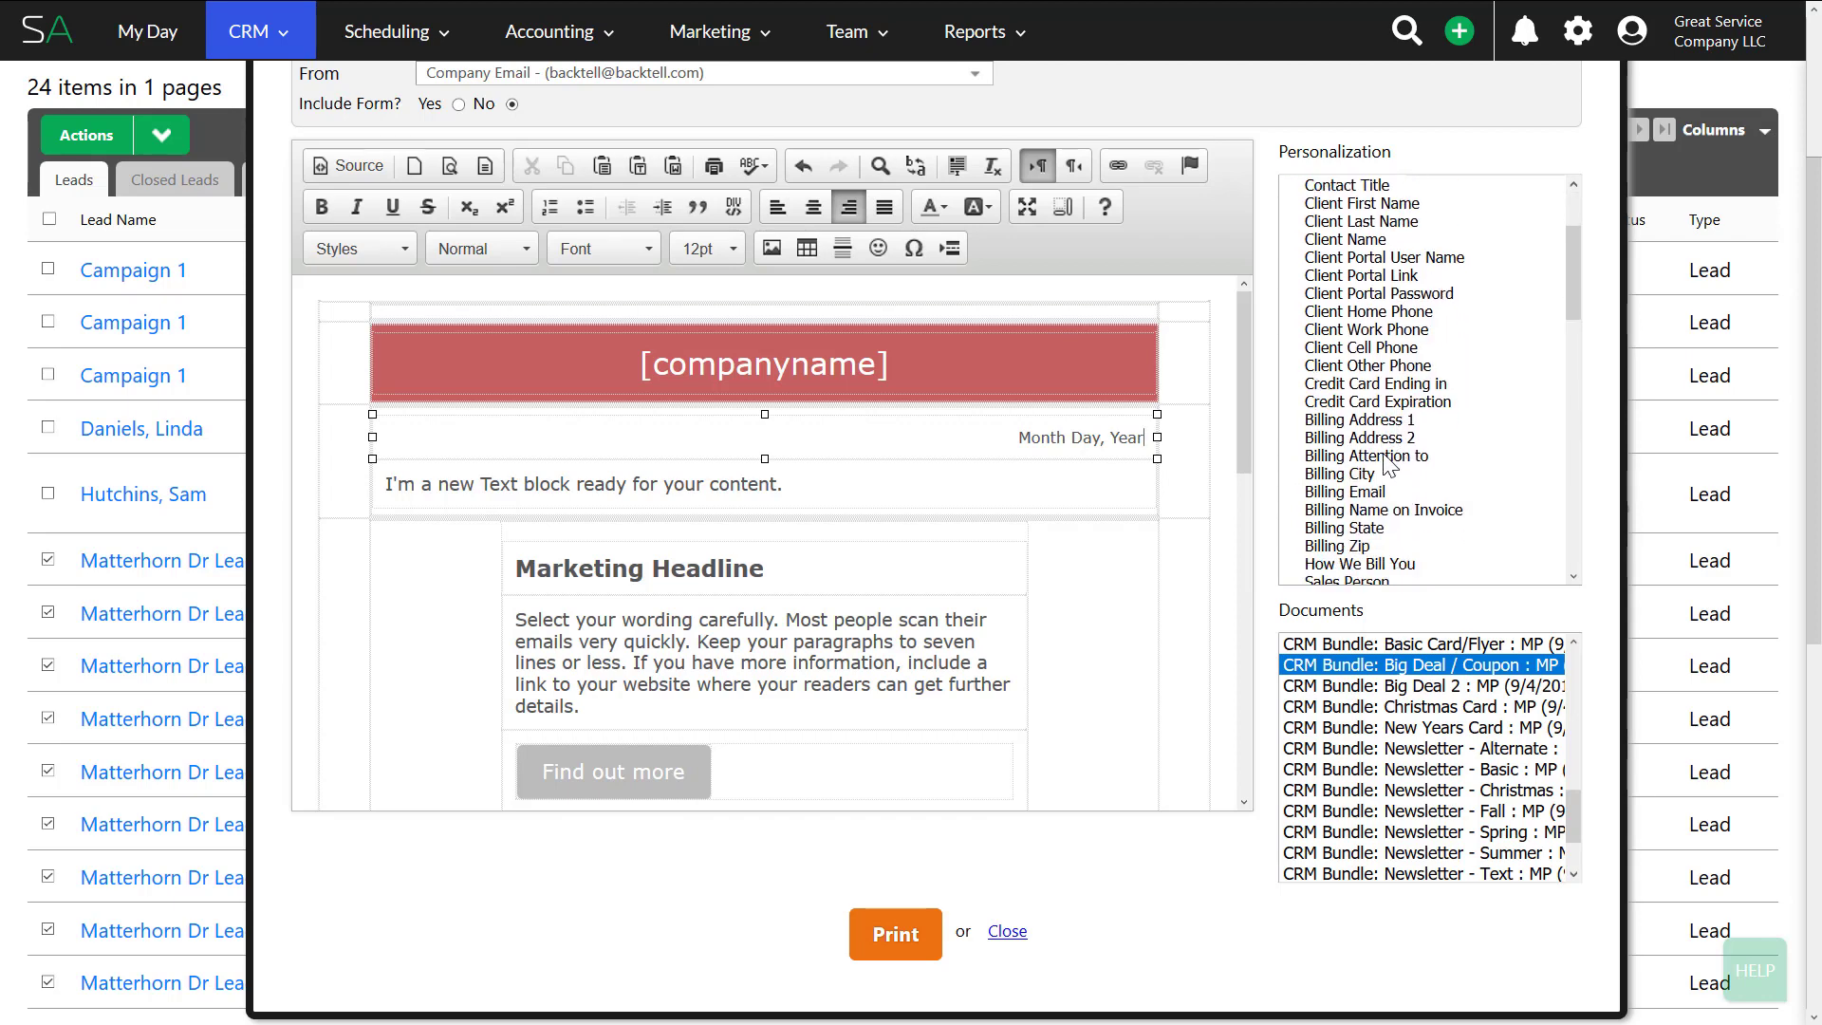
{"action": "scroll", "coordinate": [1388, 465], "scroll_direction": "down", "scroll_amount": 8}
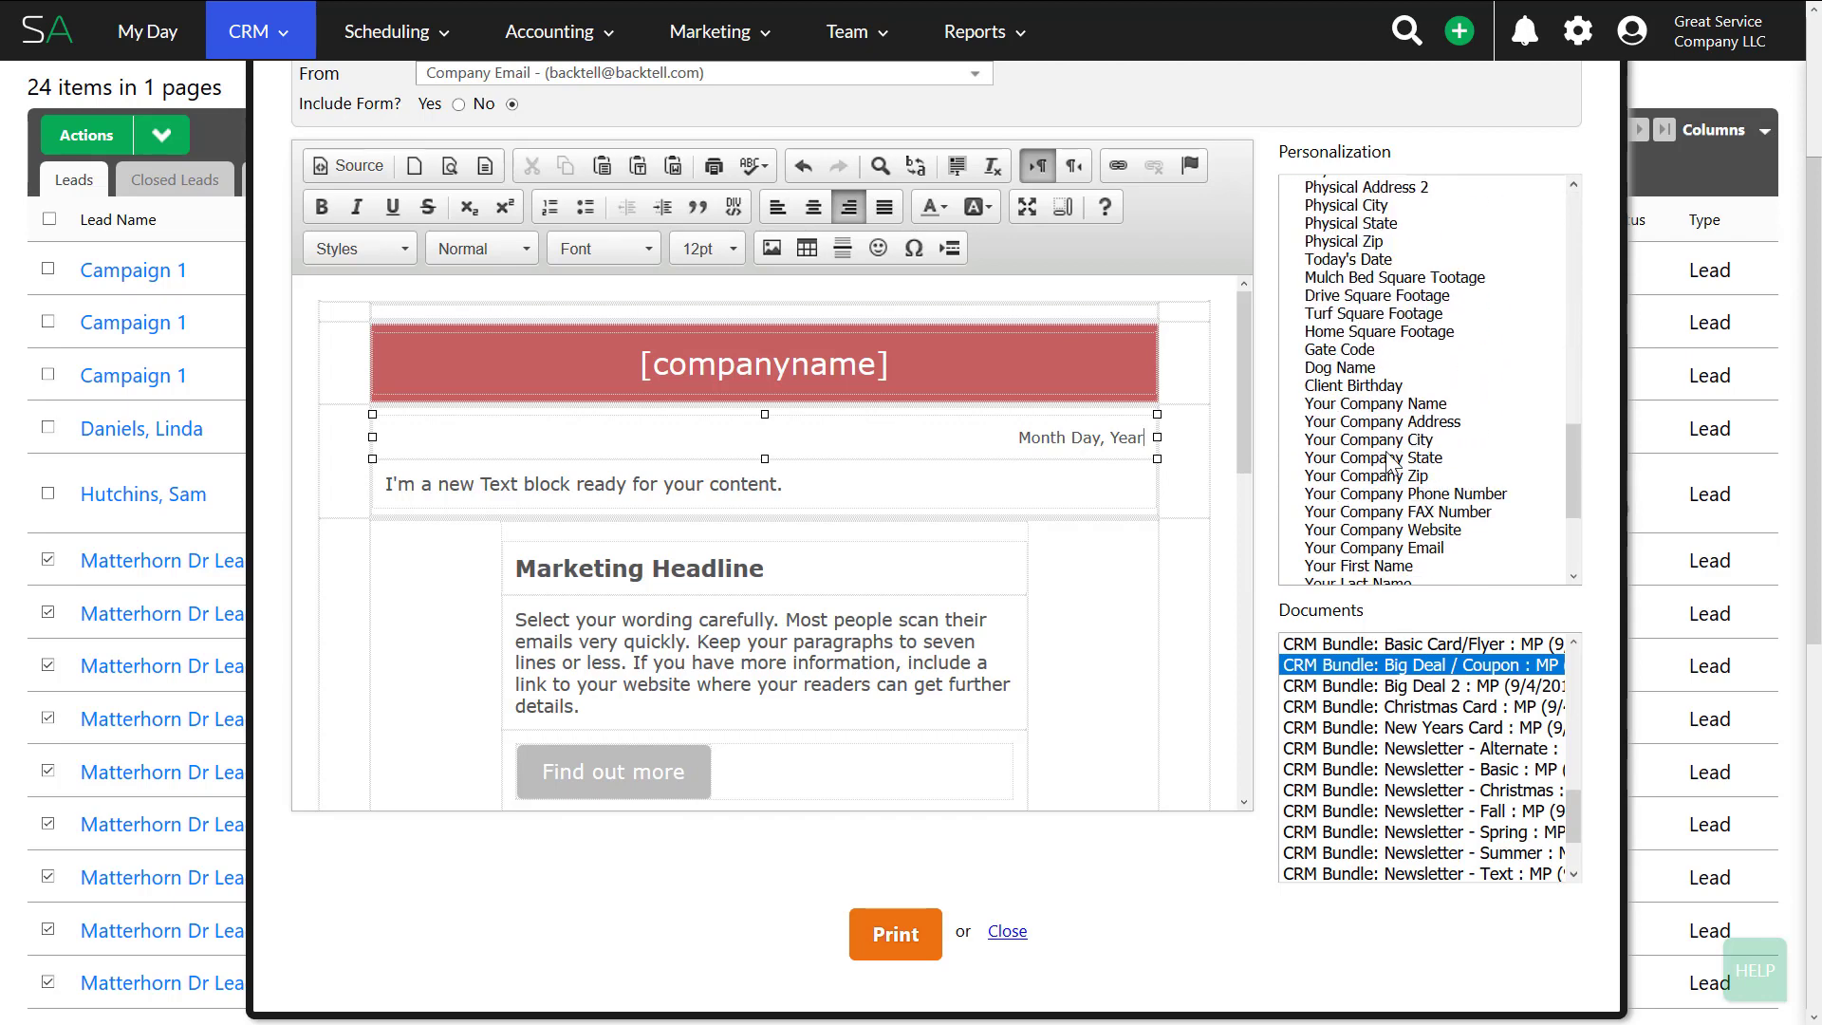
{"action": "scroll", "coordinate": [1387, 465], "scroll_direction": "up", "scroll_amount": 5}
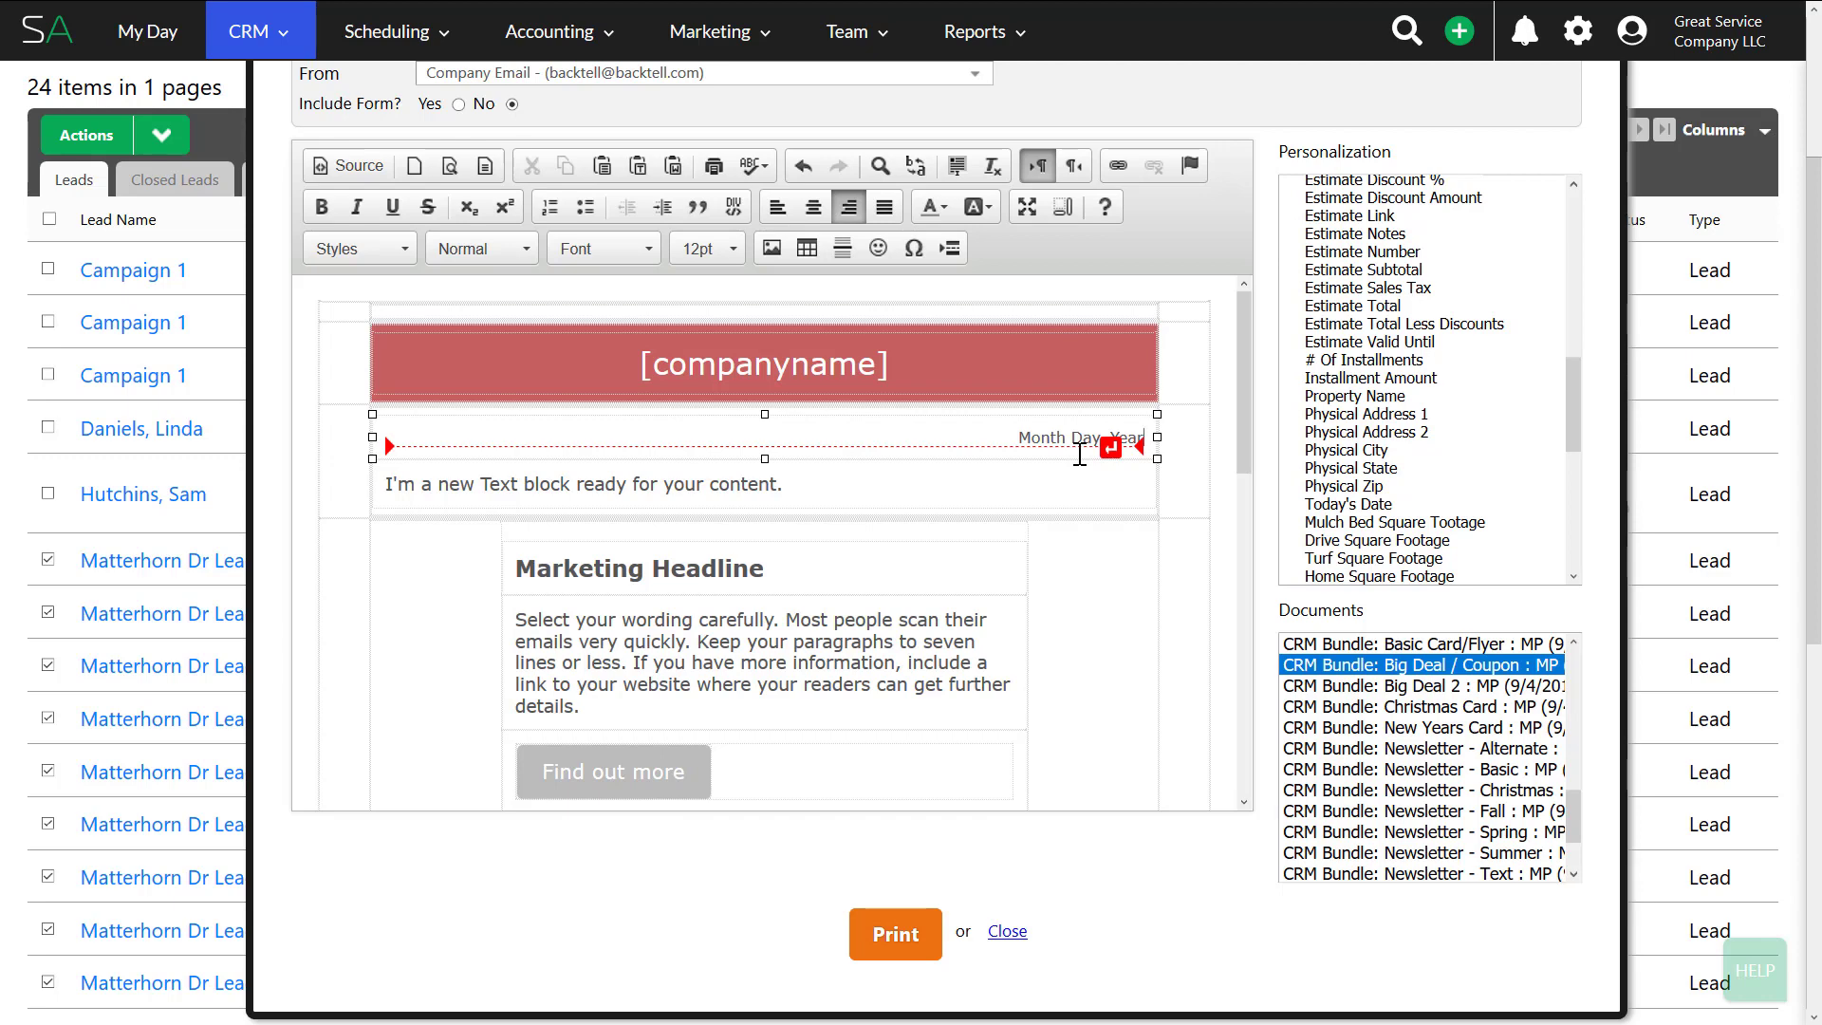
{"action": "mouse_move", "coordinate": [1244, 410]}
{"action": "left_mouse_down"}
{"action": "mouse_move", "coordinate": [1232, 759]}
{"action": "mouse_move", "coordinate": [1234, 408]}
{"action": "left_mouse_up"}
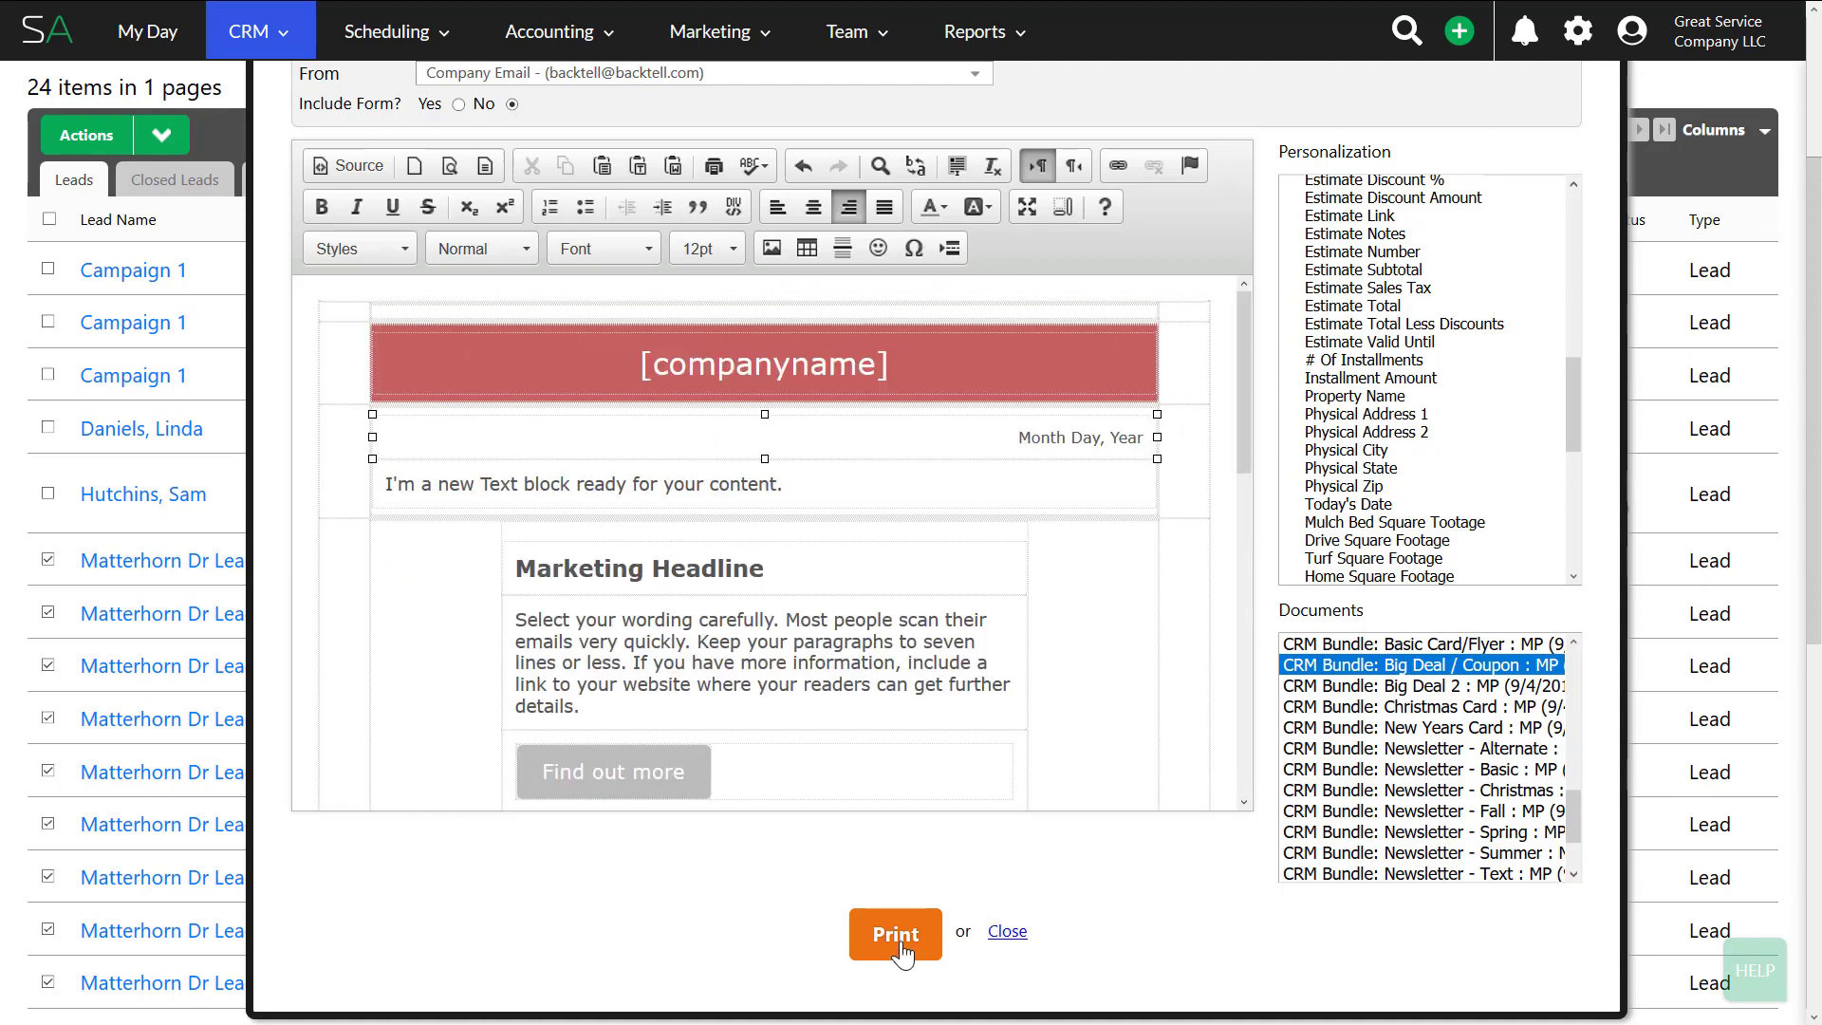
{"action": "scroll", "coordinate": [1131, 867], "scroll_direction": "up", "scroll_amount": 3}
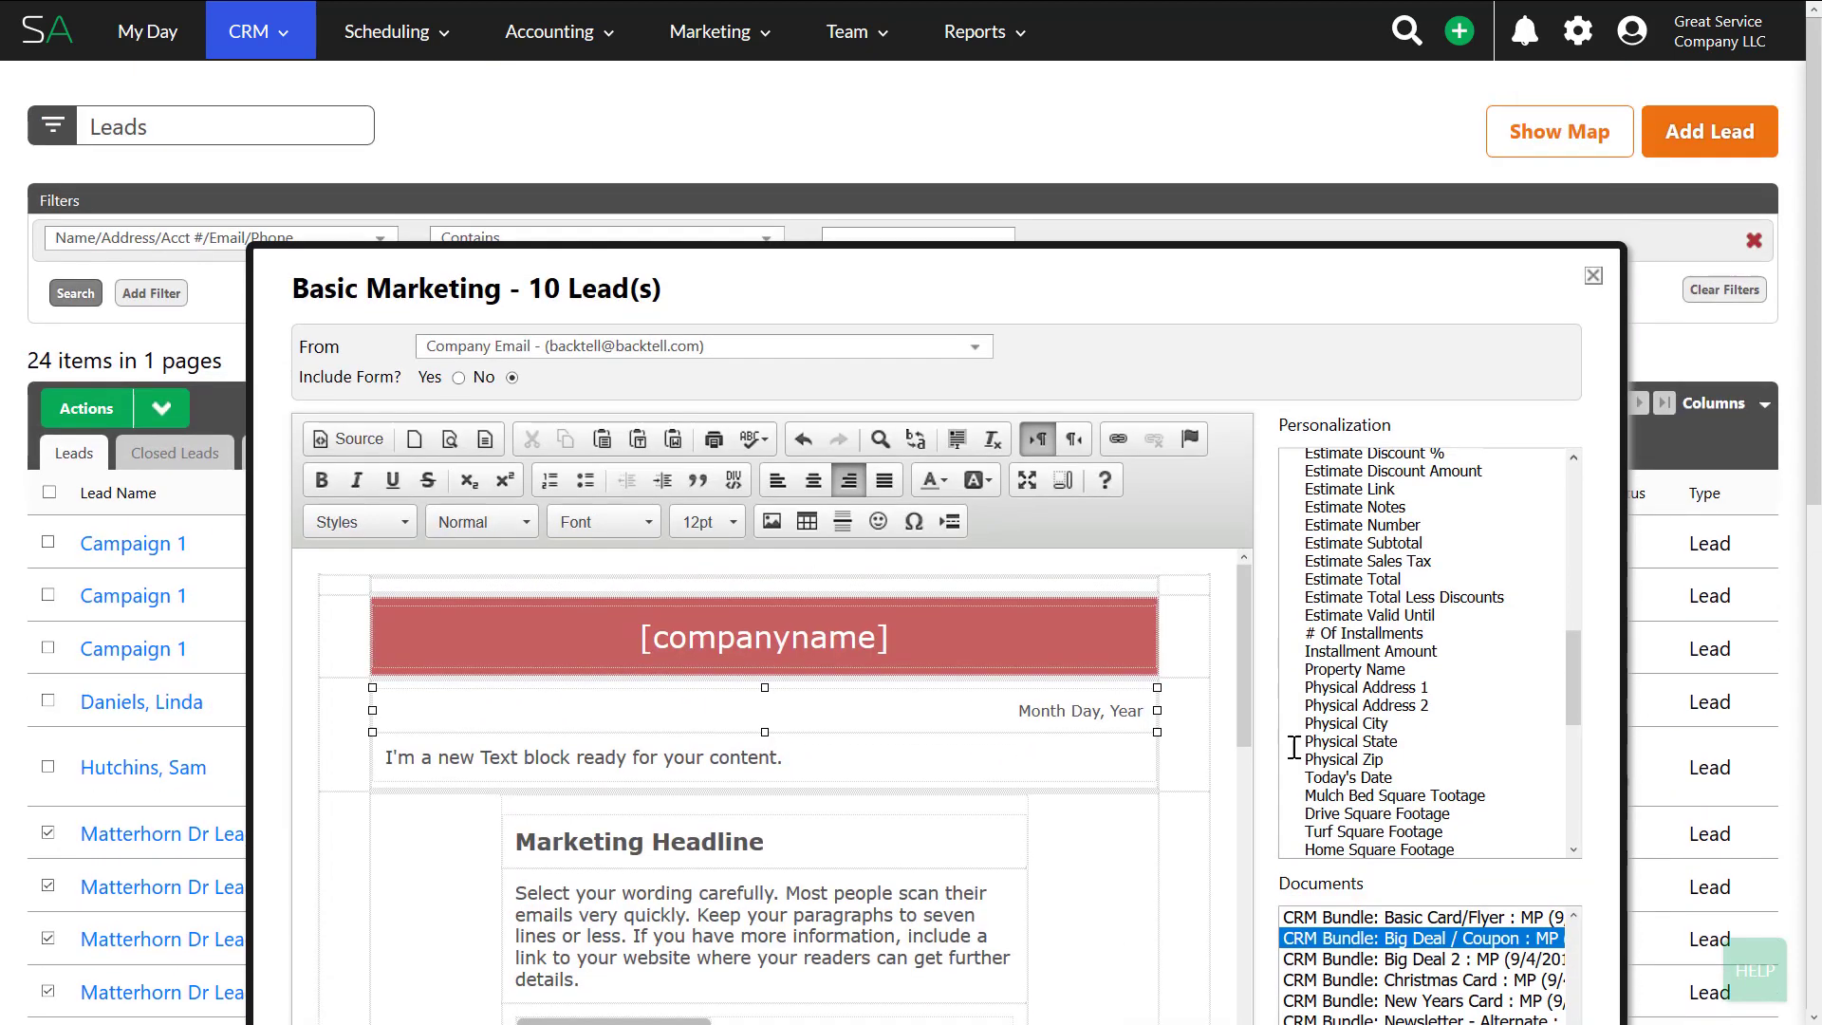
- Close the Basic Marketing letter without printing it
{"action": "left_click", "coordinate": [1594, 277]}
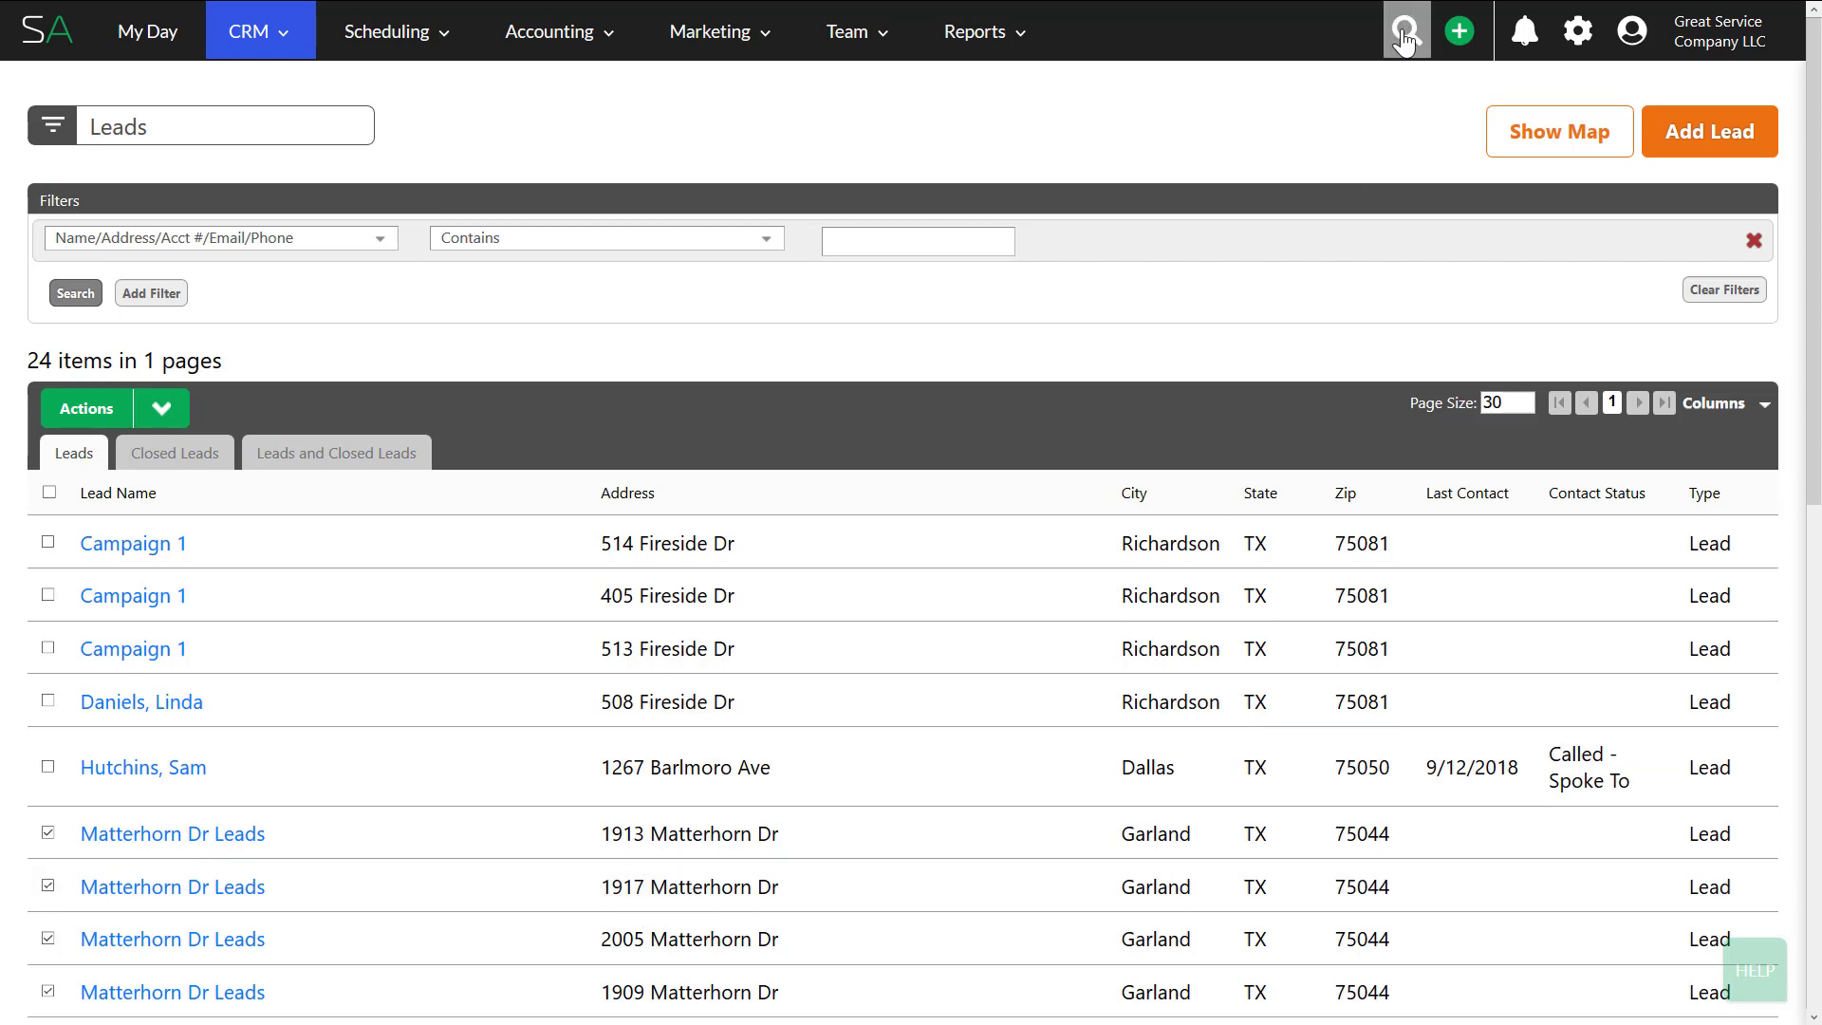
{"action": "left_click", "coordinate": [1406, 31]}
{"action": "type", "text": "1"}
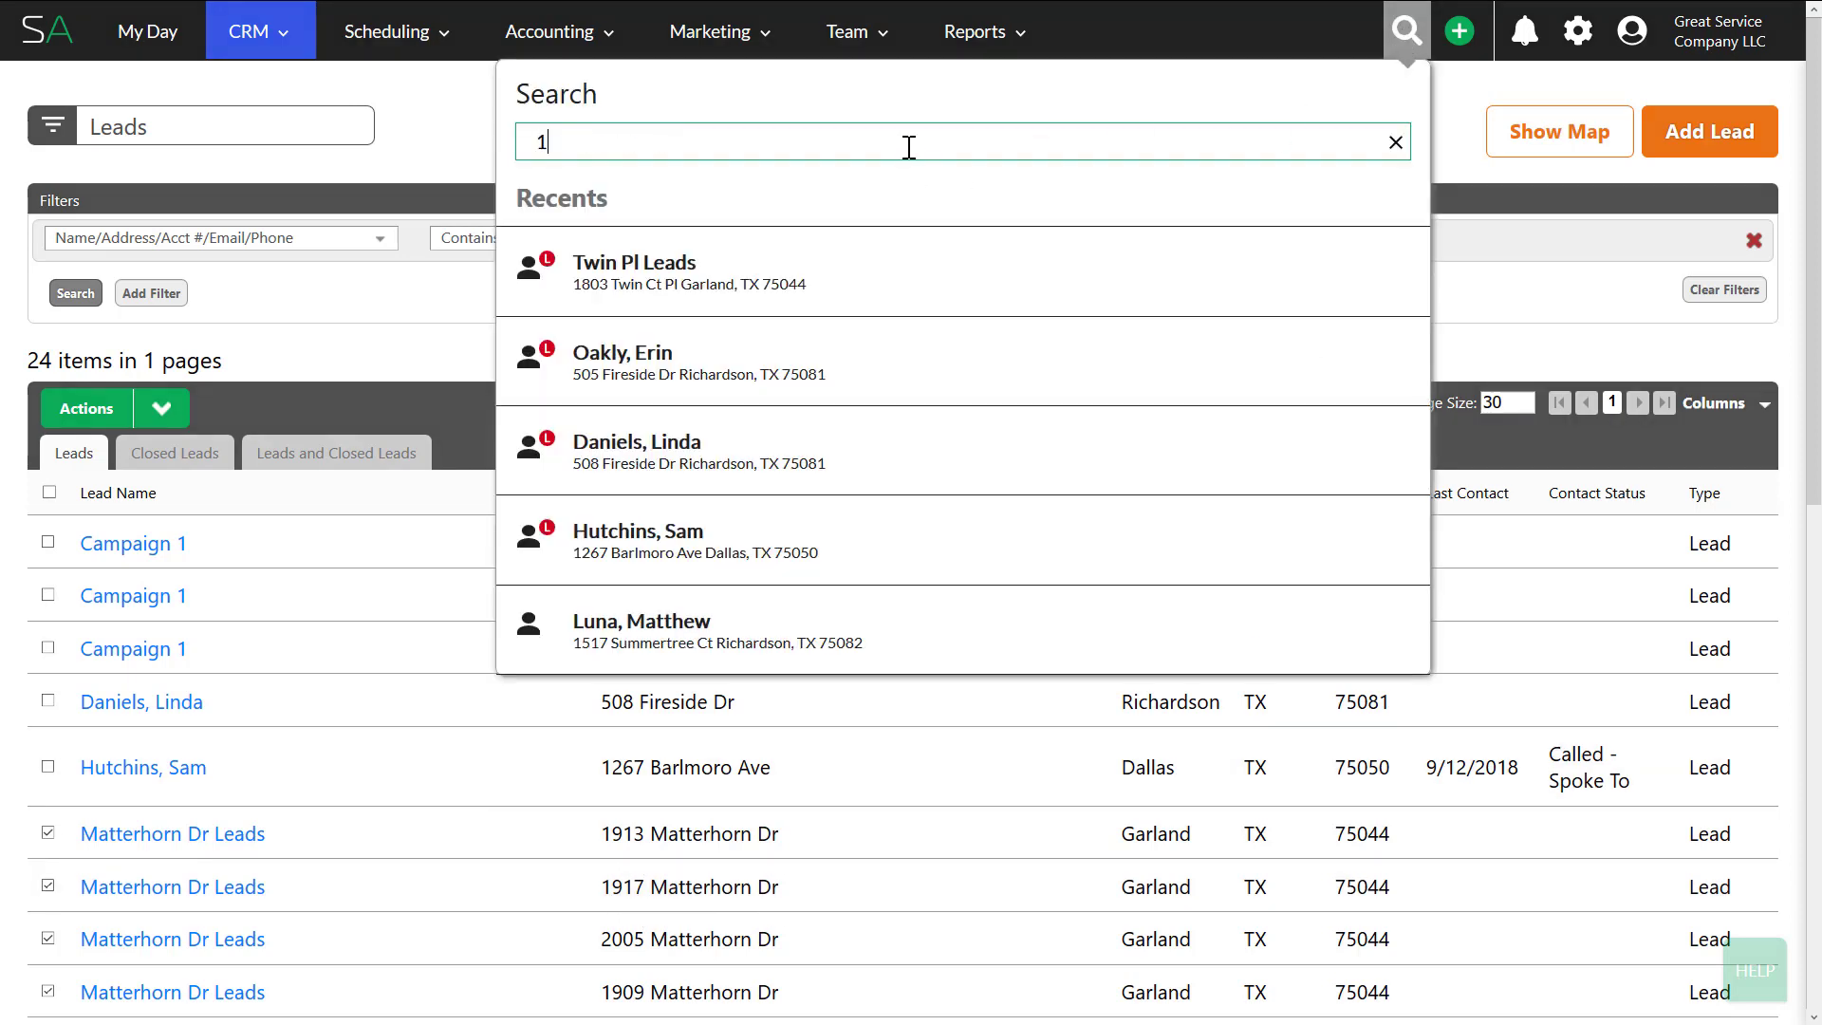
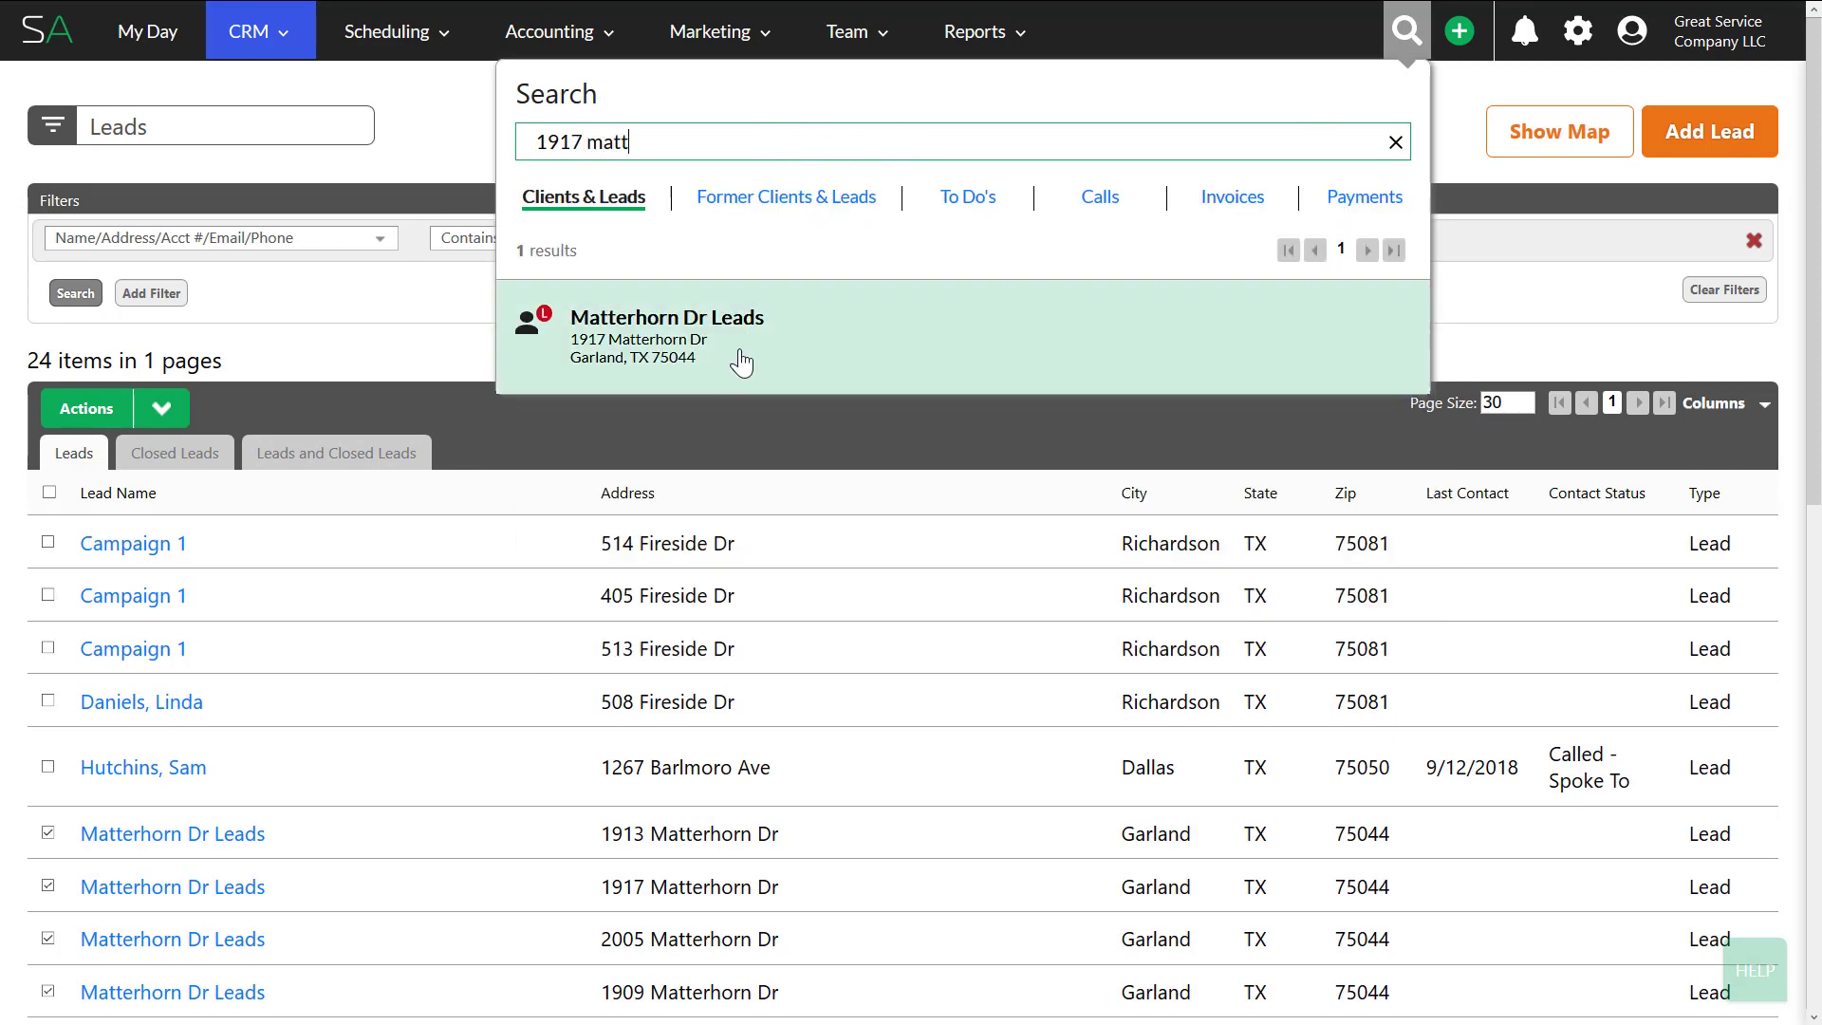
{"action": "left_click", "coordinate": [651, 346]}
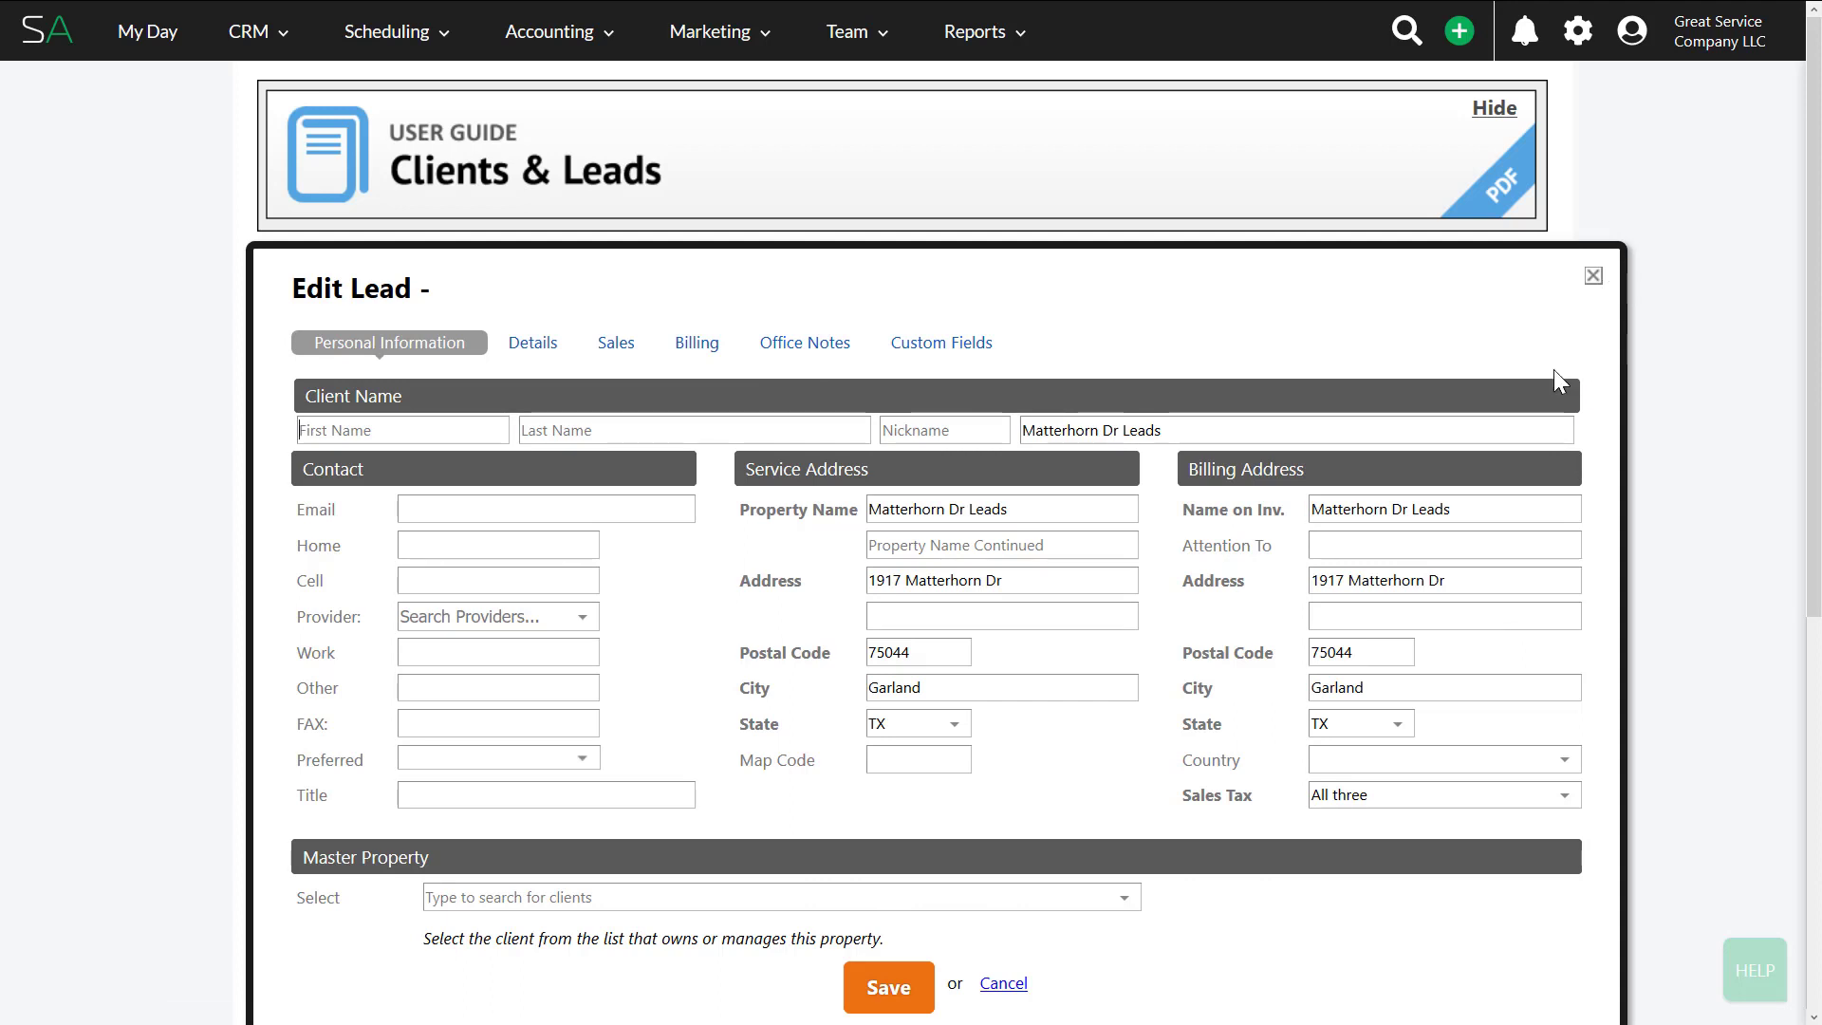
{"action": "left_click", "coordinate": [1594, 277]}
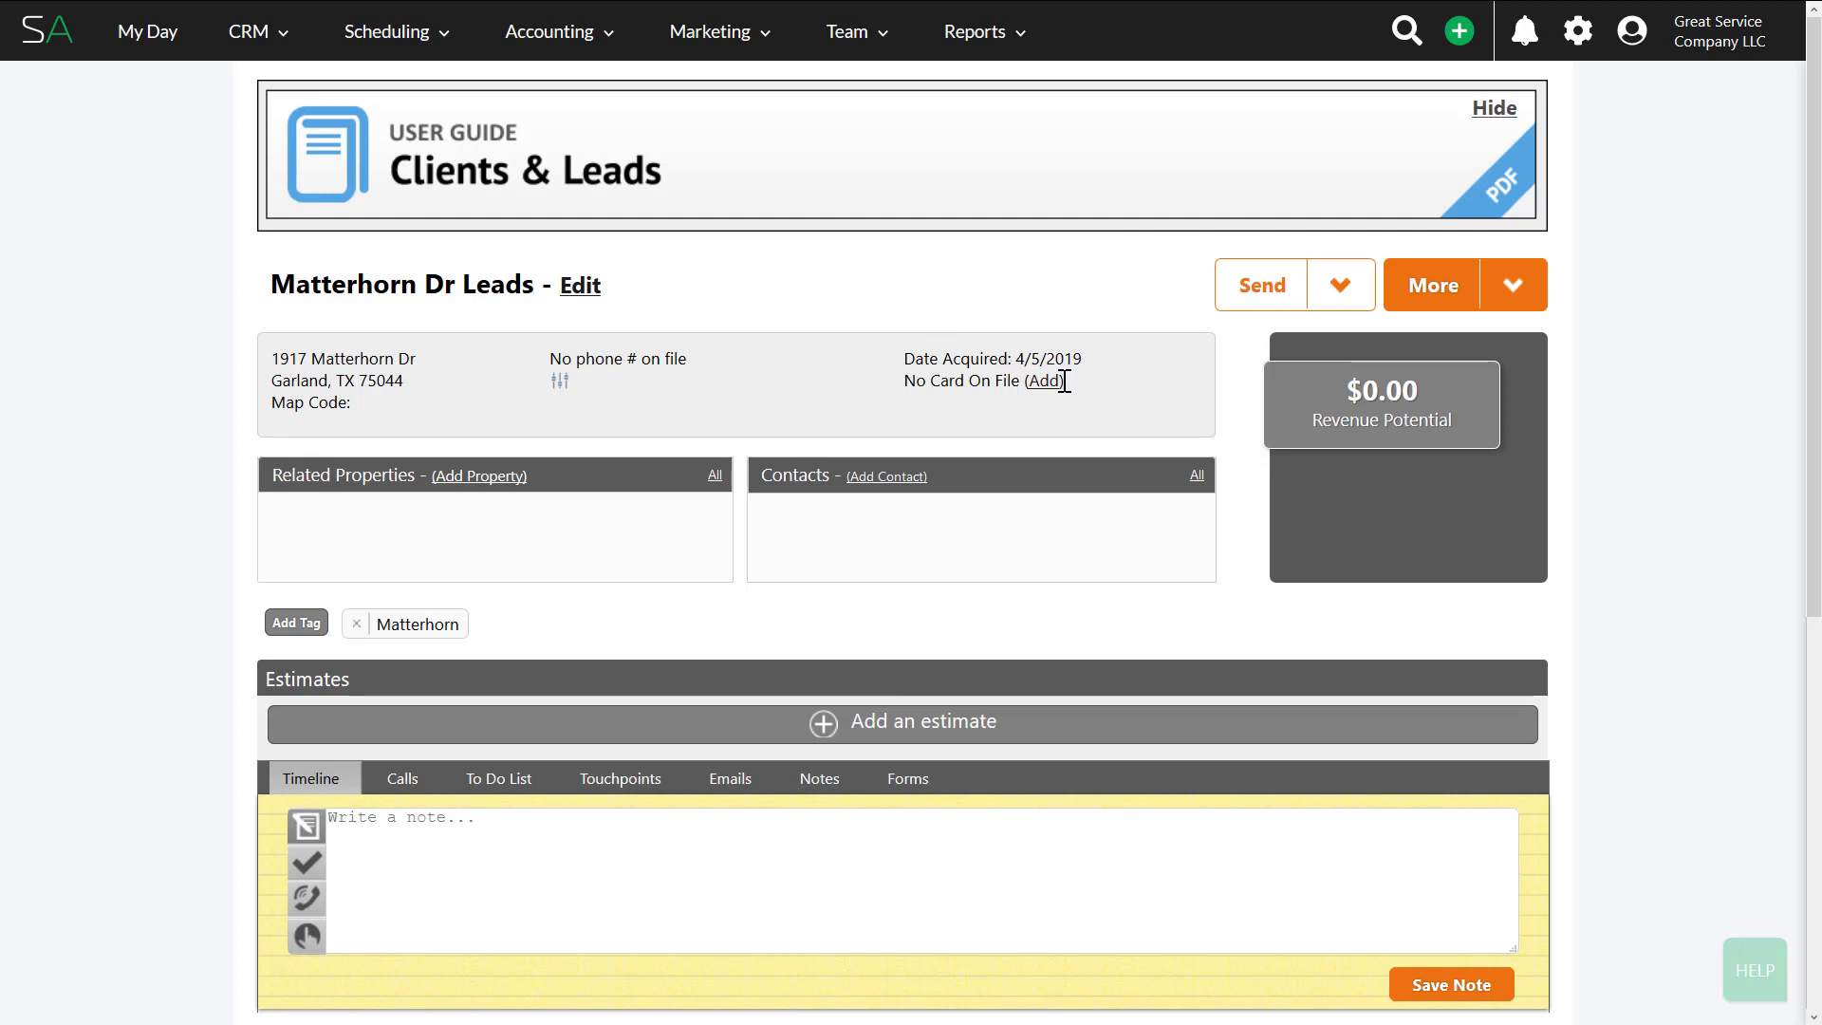
{"action": "left_click", "coordinate": [1498, 296]}
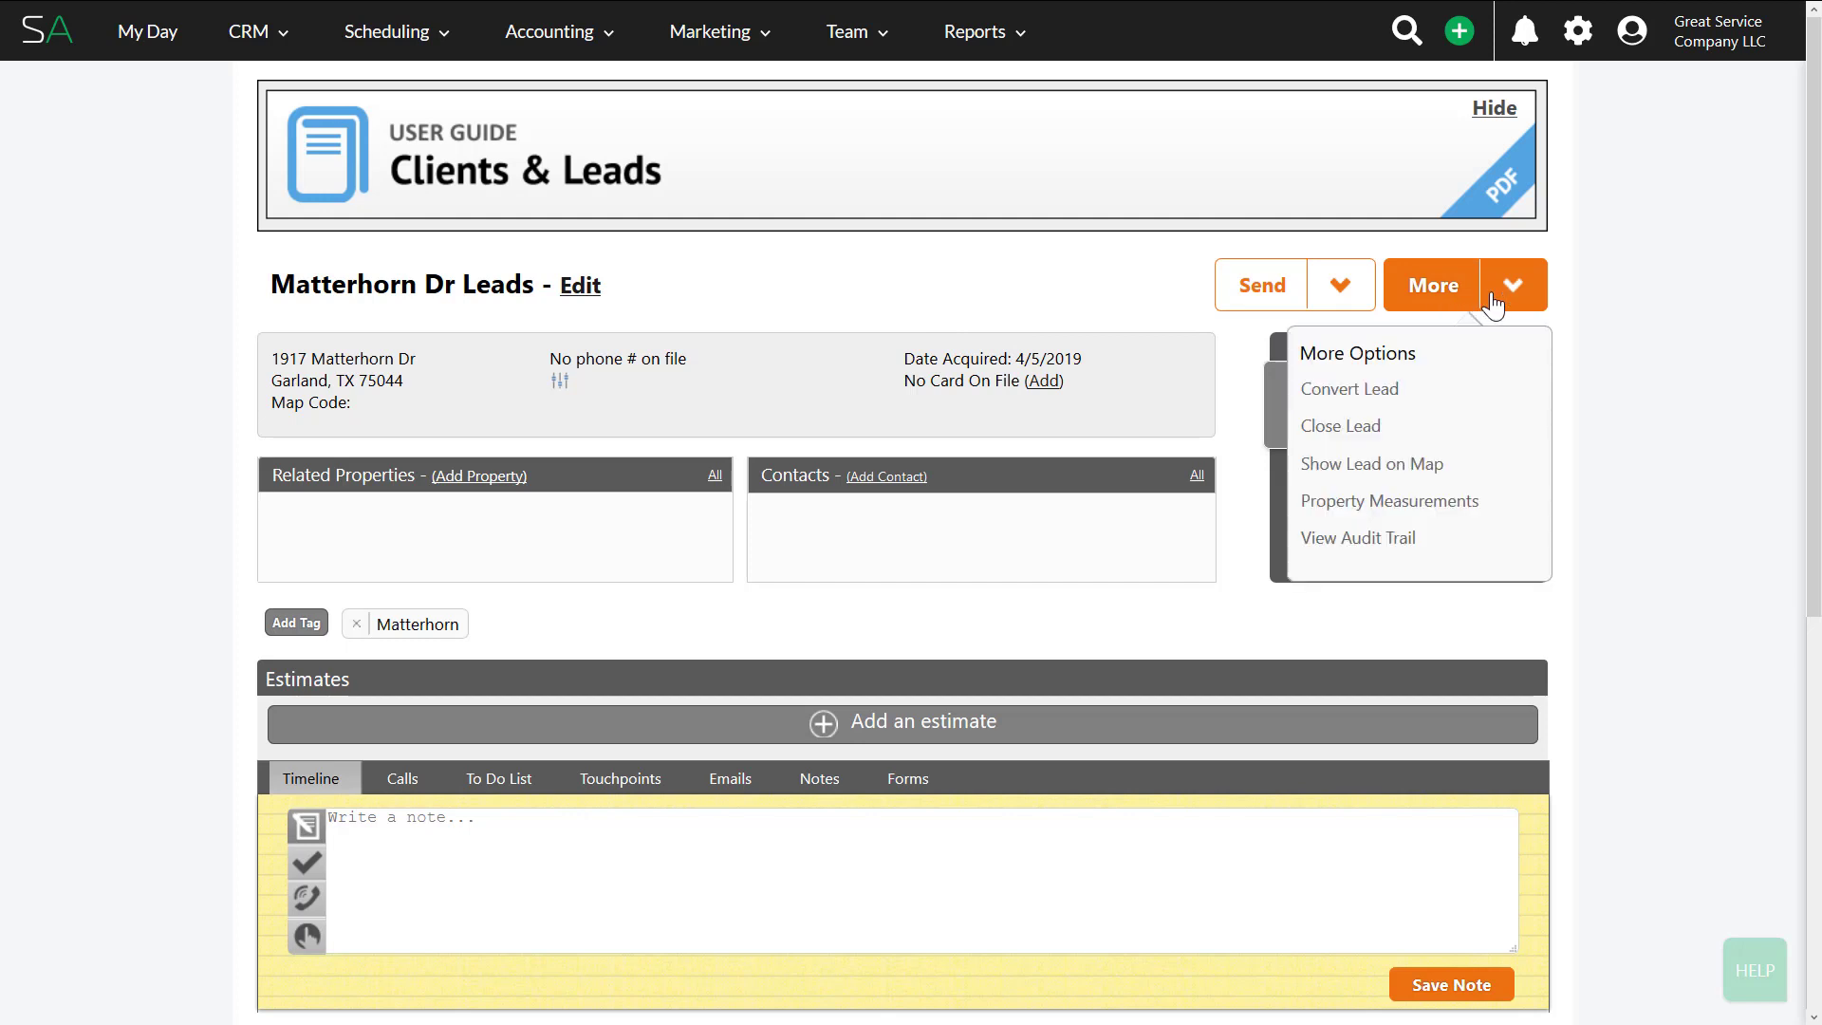
{"action": "left_click", "coordinate": [1048, 311]}
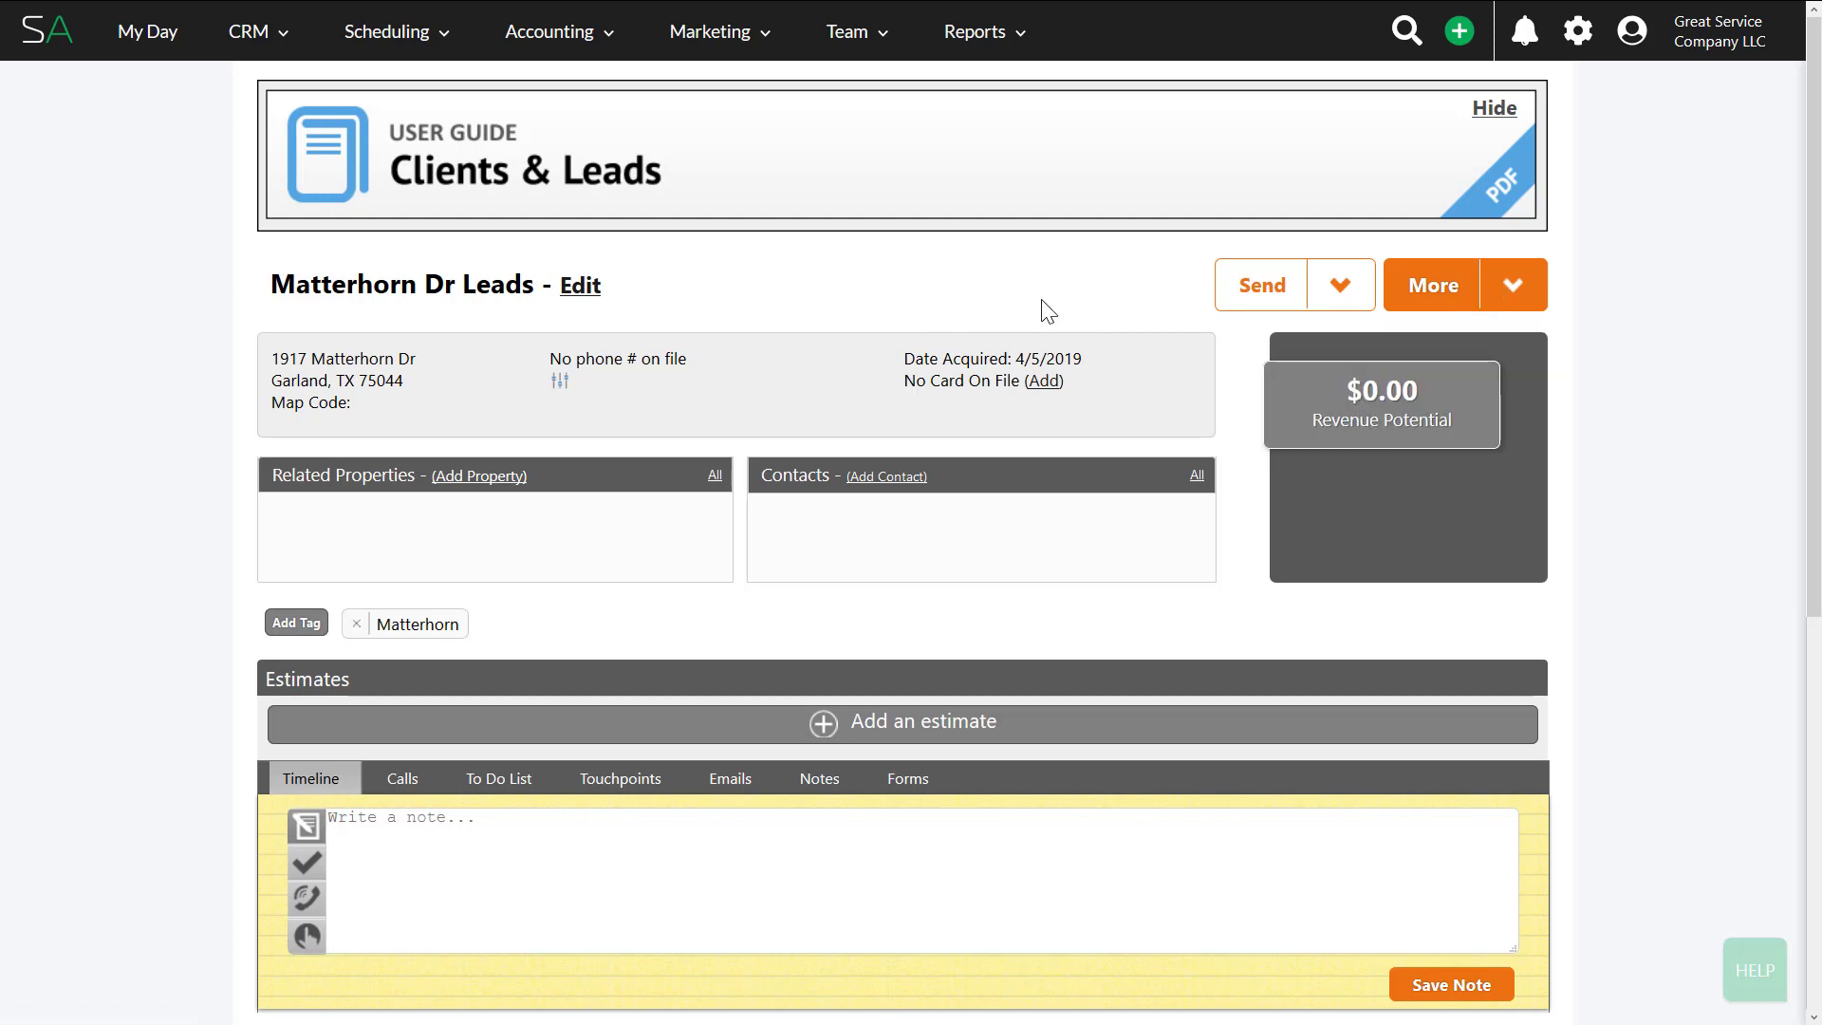